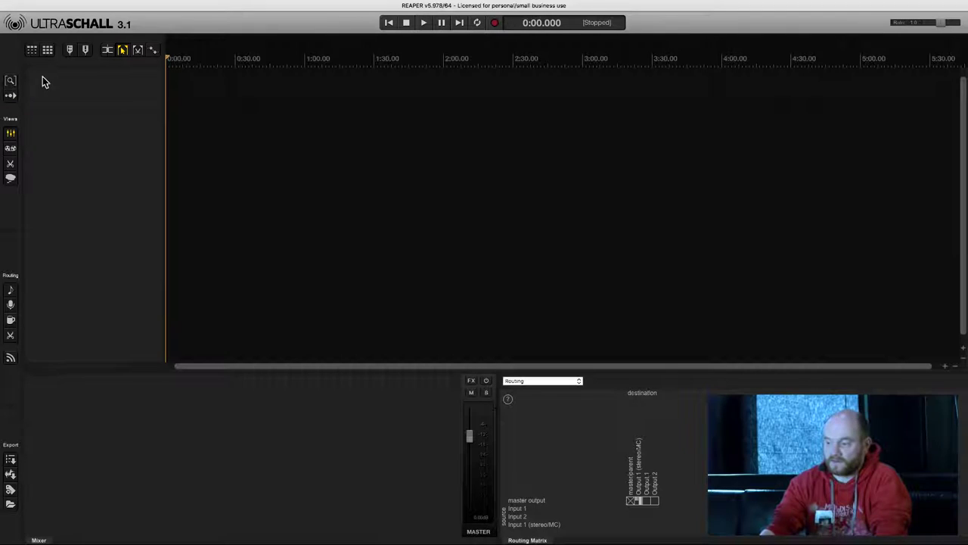
- Look through the recording, editing and storyboard views, including the storyboard's source media list, and return to the setup view
{"action": "left_click", "coordinate": [9, 85]}
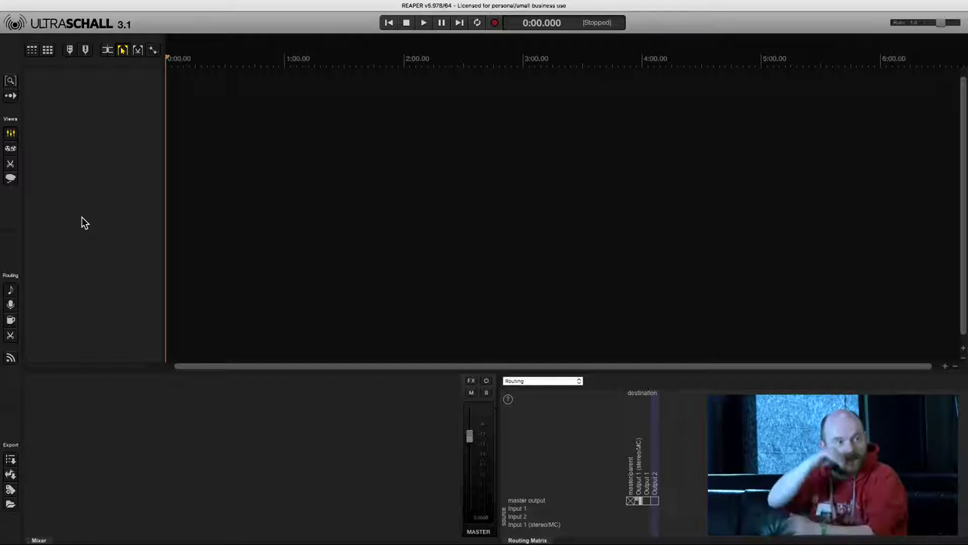
{"action": "left_click", "coordinate": [11, 149]}
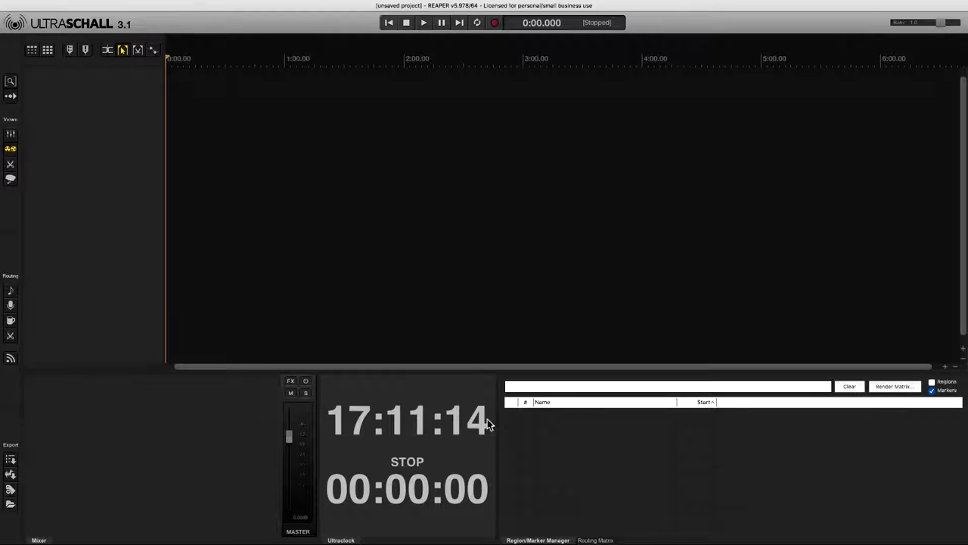
{"action": "left_click", "coordinate": [11, 164]}
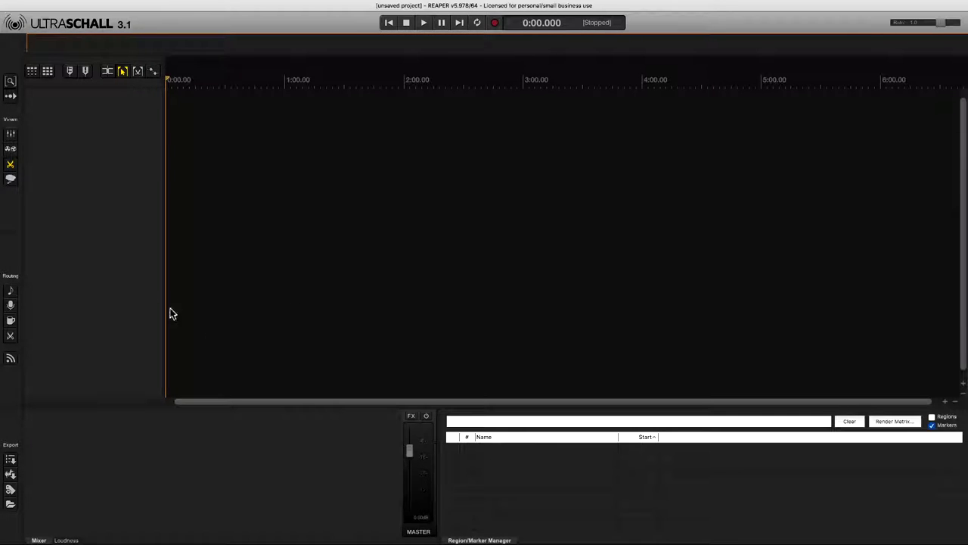
{"action": "left_click", "coordinate": [11, 180]}
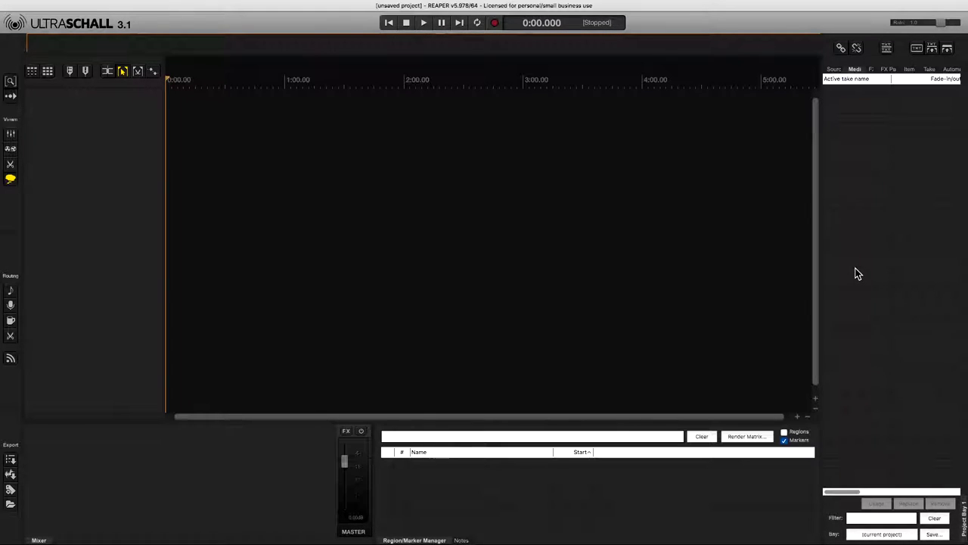
{"action": "left_click", "coordinate": [833, 70]}
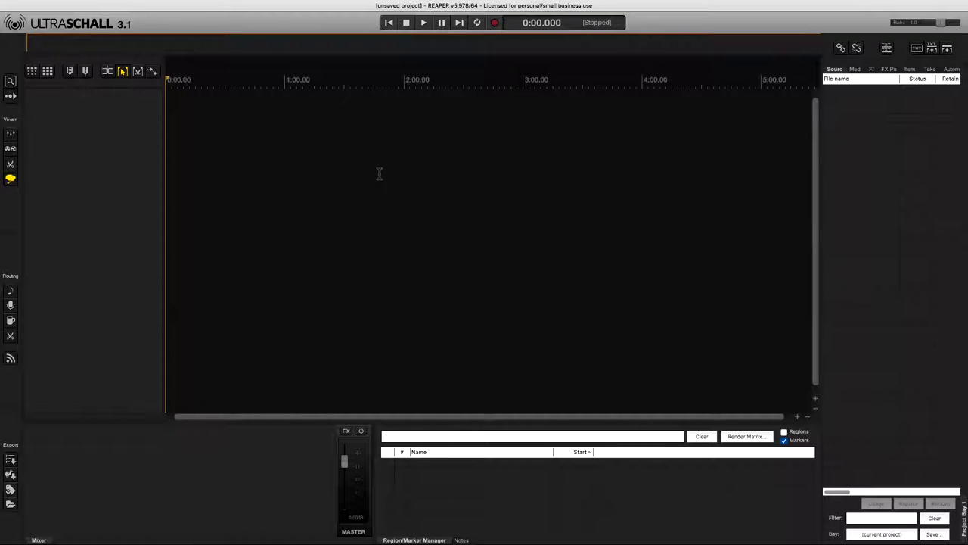
{"action": "left_click", "coordinate": [11, 135]}
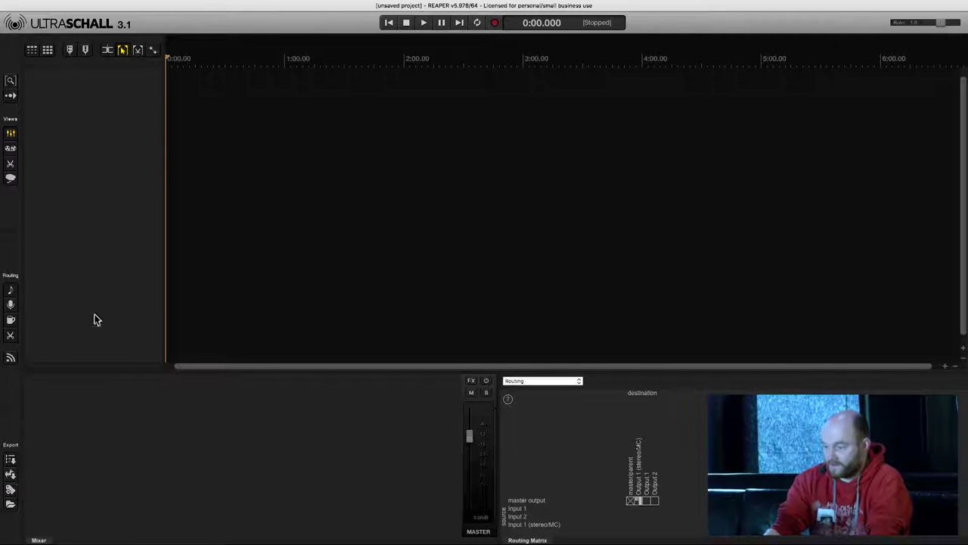
- Place two chapter markers on the timeline at 0:27.934 and 0:40.123 and try to export them to the project folder
{"action": "left_click", "coordinate": [221, 196]}
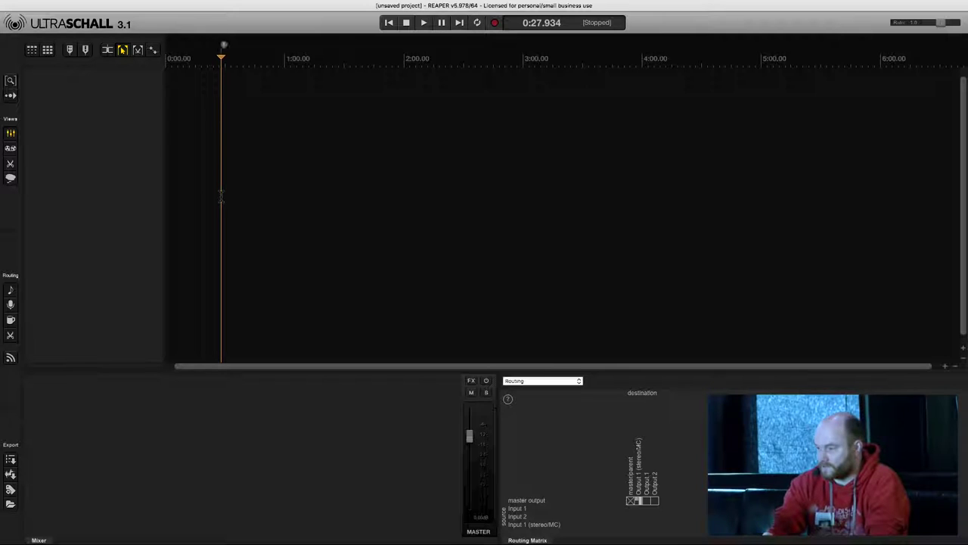
{"action": "left_click", "coordinate": [245, 193]}
{"action": "key", "text": "m"}
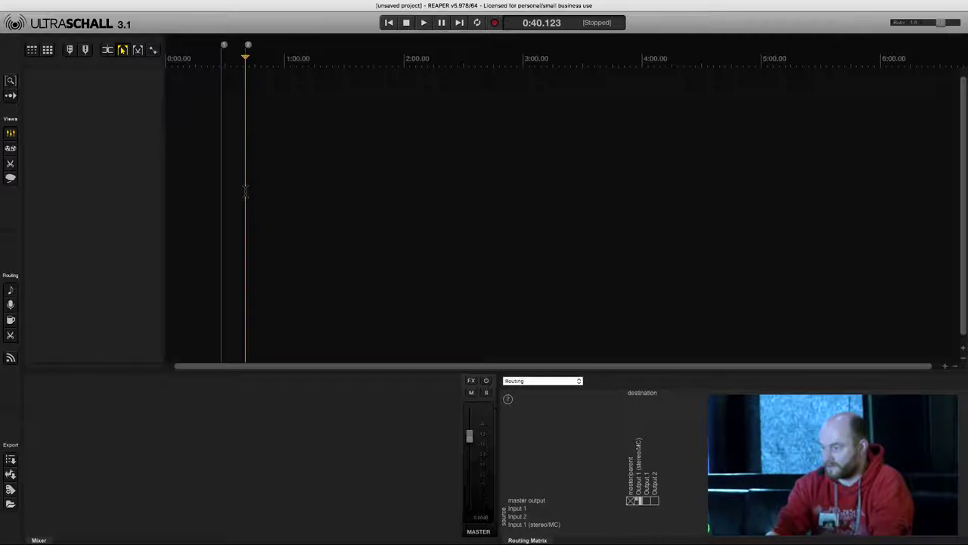
{"action": "left_click", "coordinate": [10, 460]}
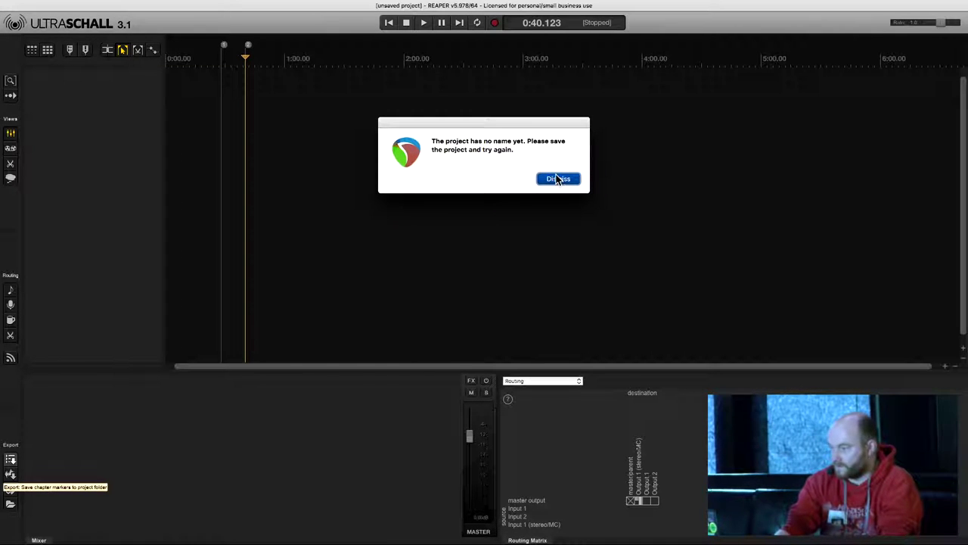
{"action": "left_click", "coordinate": [556, 178]}
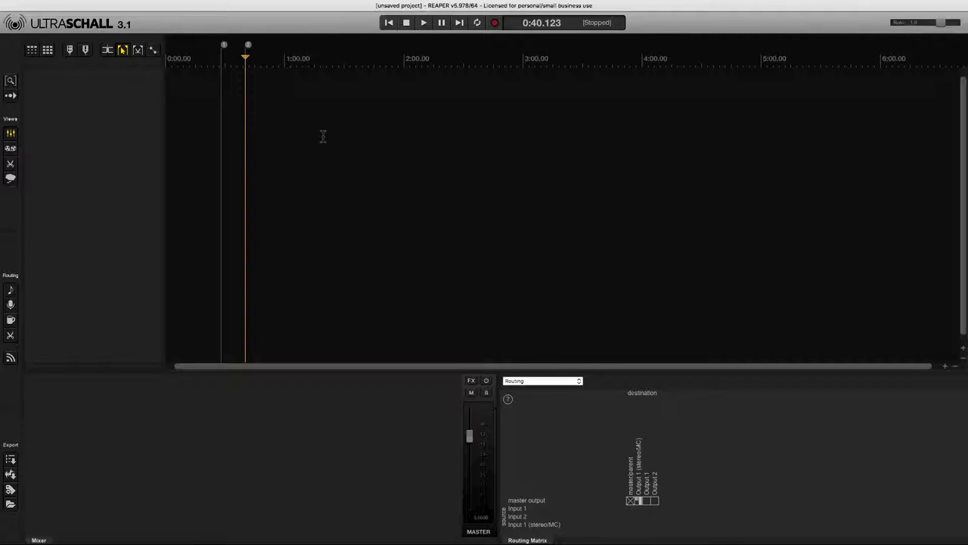
- Save the project as testprojekt.RPP on the Desktop in its own subdirectory, without moving all media into the project directory
{"action": "key", "text": "super+s"}
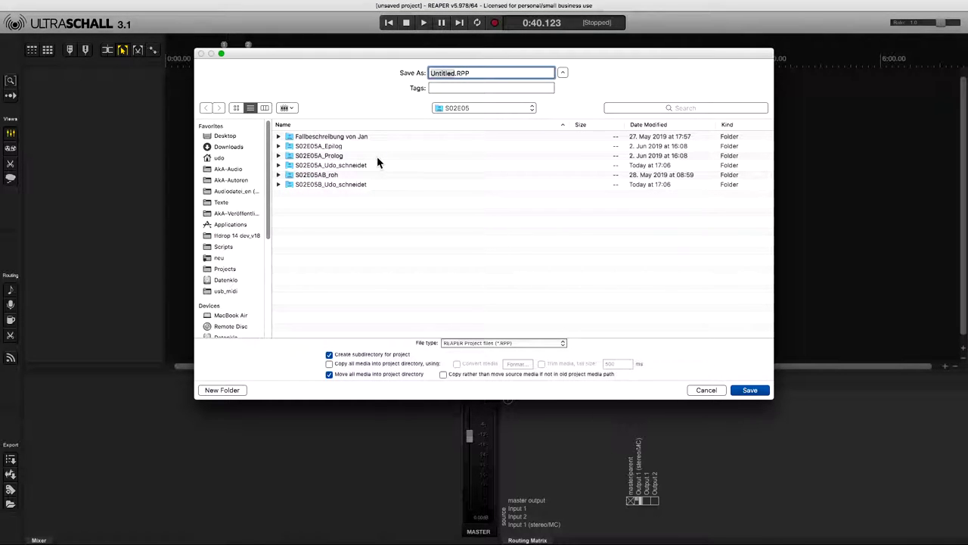
{"action": "left_click", "coordinate": [227, 137]}
{"action": "type", "text": "testprojekt"}
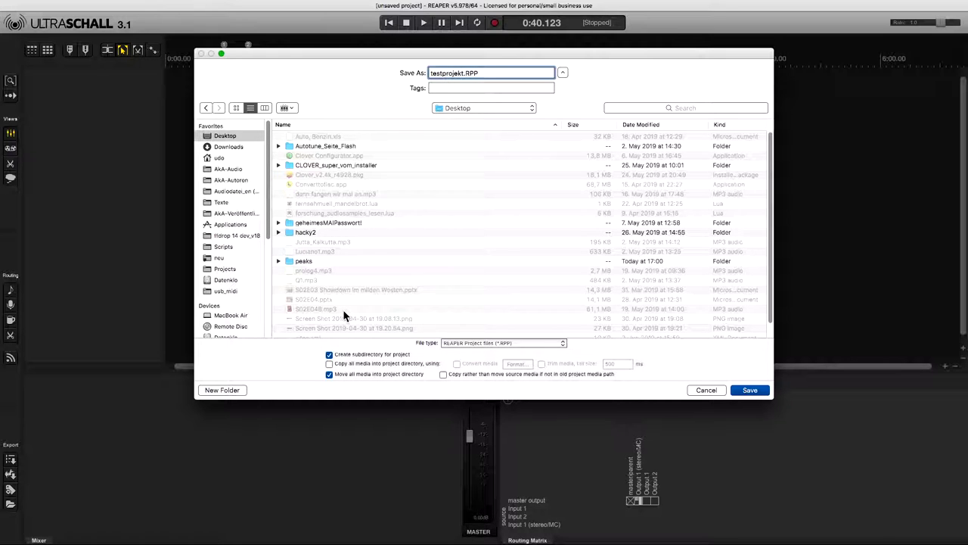
{"action": "left_click", "coordinate": [329, 374]}
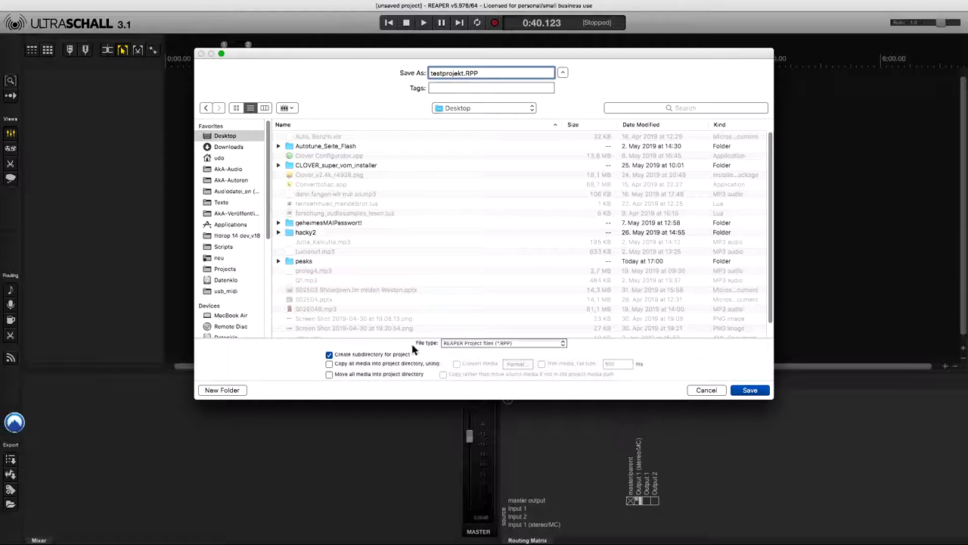
{"action": "left_click", "coordinate": [742, 390]}
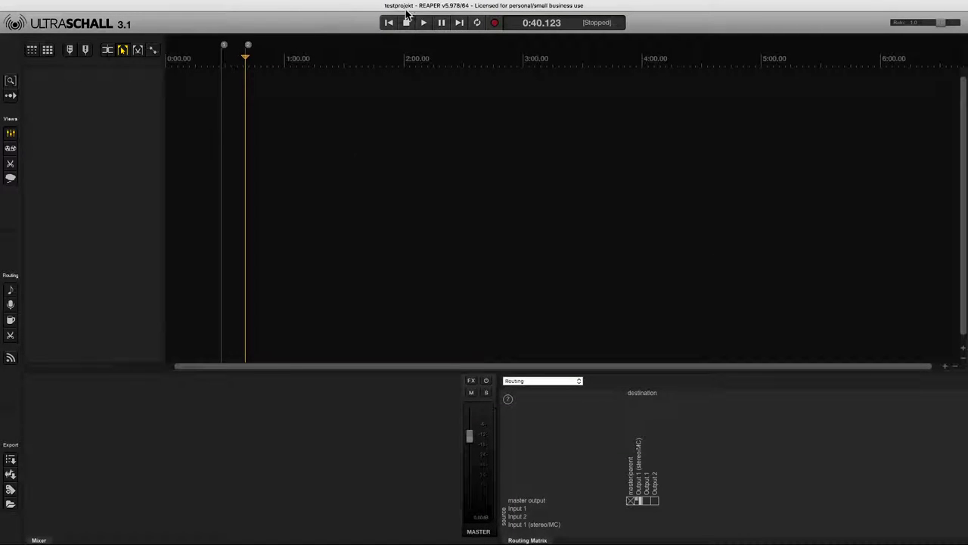
- Try to export the chapter markers from the saved project, and view the Ultraschall Export Assistant before closing it
{"action": "left_click", "coordinate": [13, 460]}
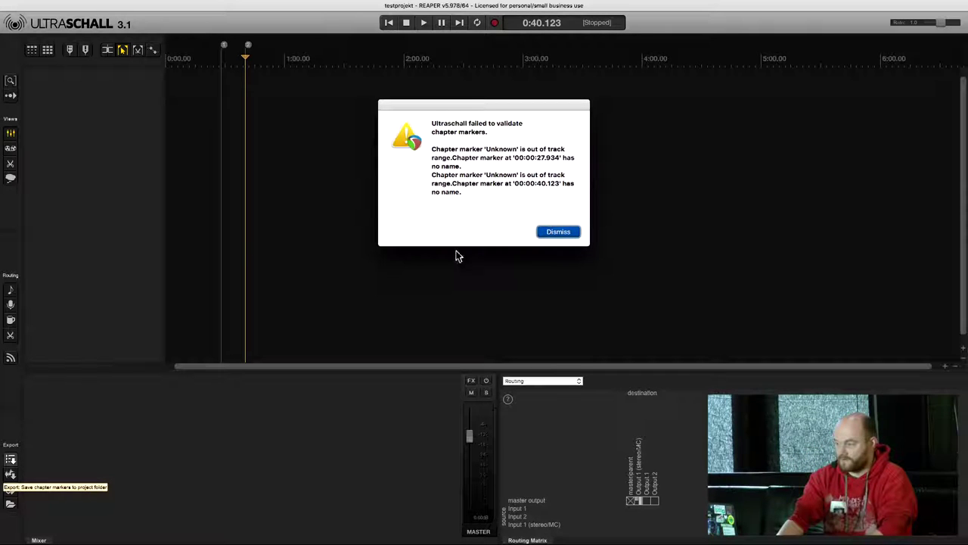
{"action": "left_click", "coordinate": [558, 234]}
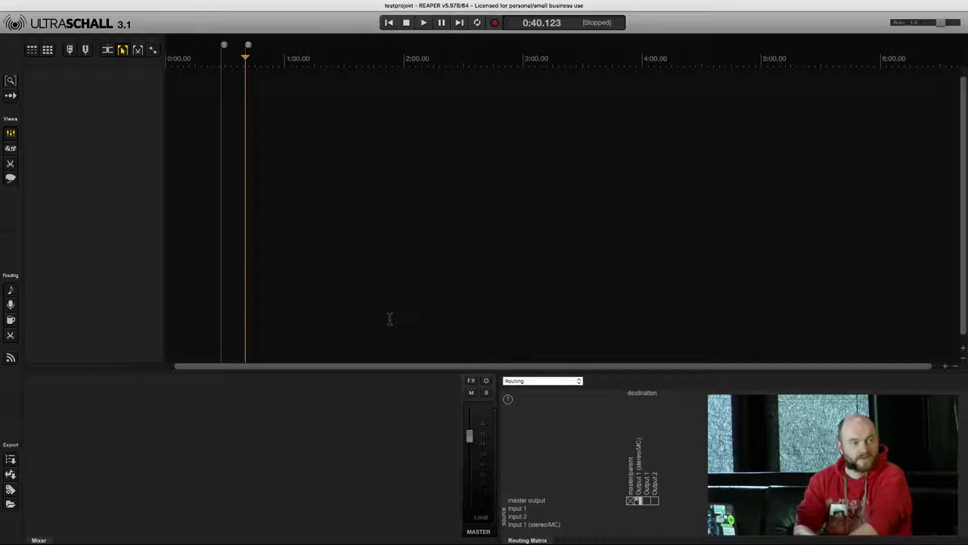
{"action": "left_click", "coordinate": [12, 491]}
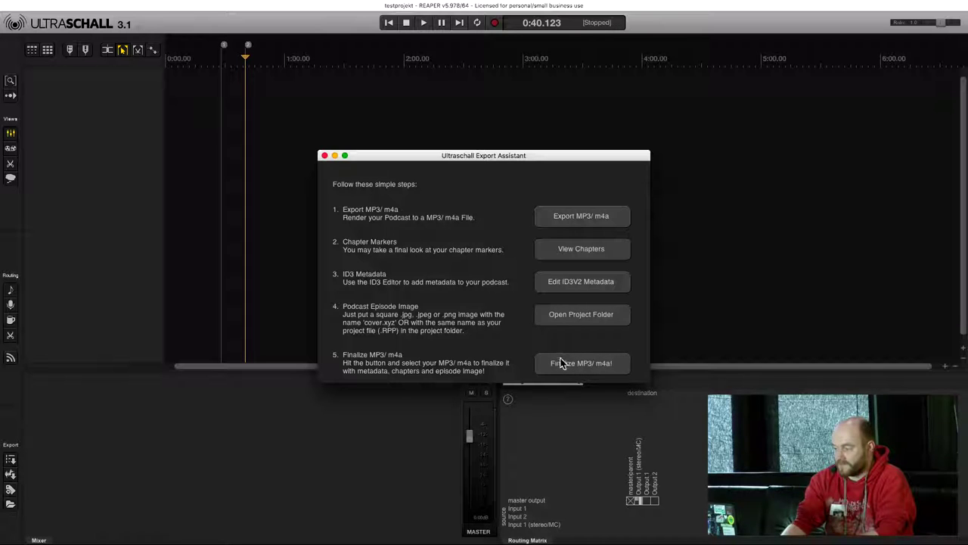
{"action": "left_click", "coordinate": [324, 156]}
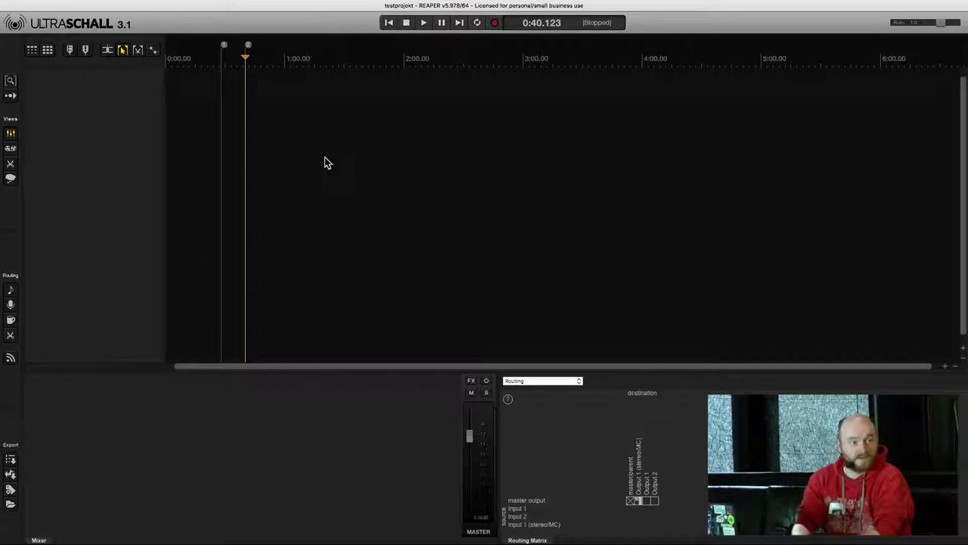
- Open the project folder, inspect testprojekt.RPP and the Recordings folder, close the Finder windows and return to REAPER
{"action": "left_click", "coordinate": [12, 509]}
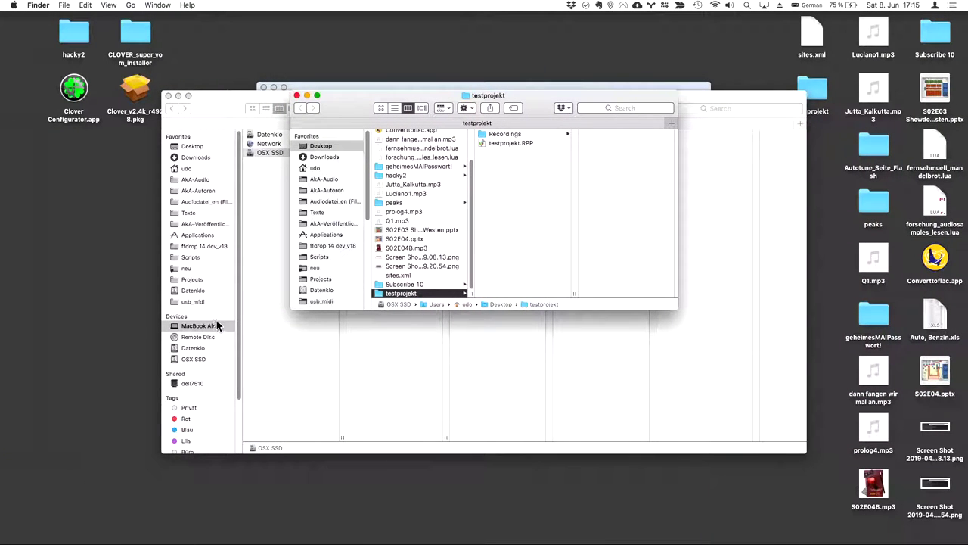
{"action": "left_click", "coordinate": [507, 145]}
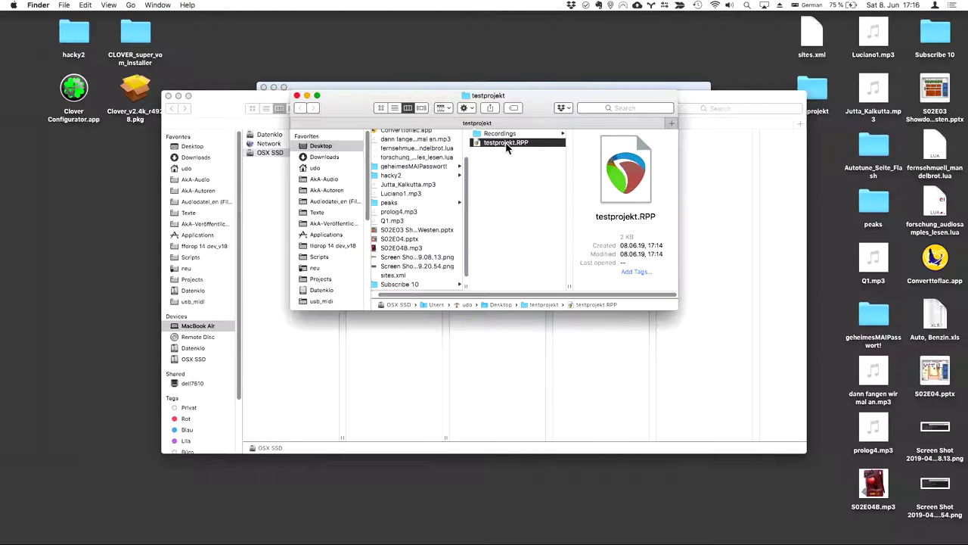
{"action": "left_click", "coordinate": [506, 134]}
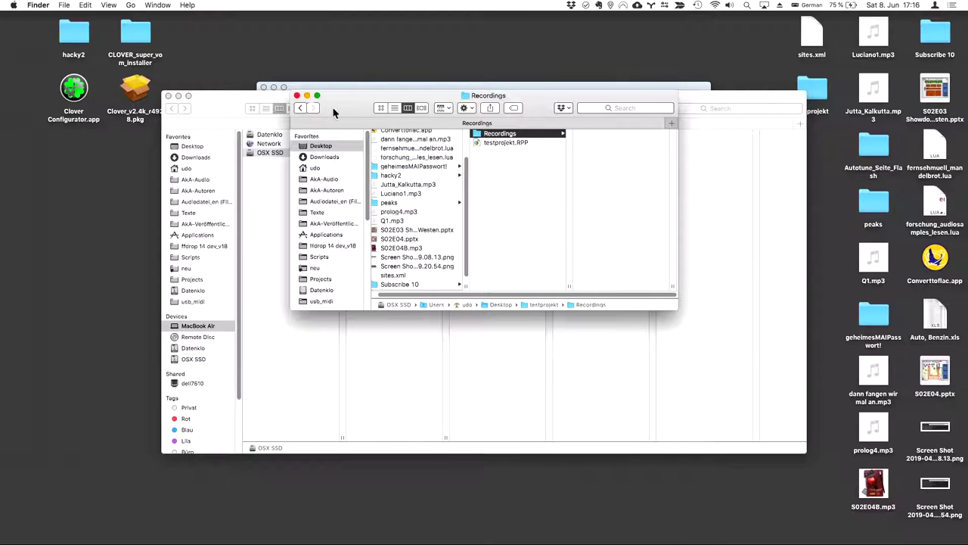
{"action": "left_click", "coordinate": [296, 95]}
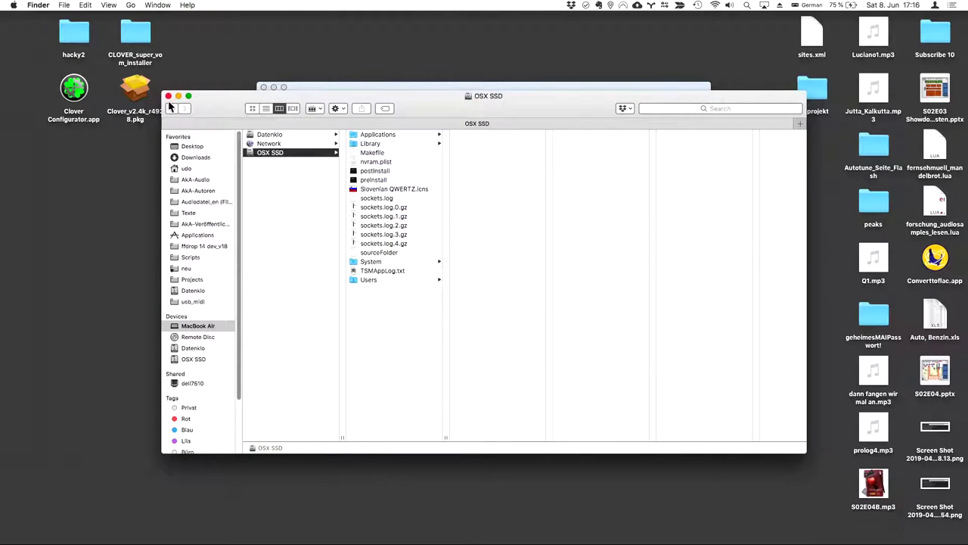
{"action": "left_click", "coordinate": [168, 96]}
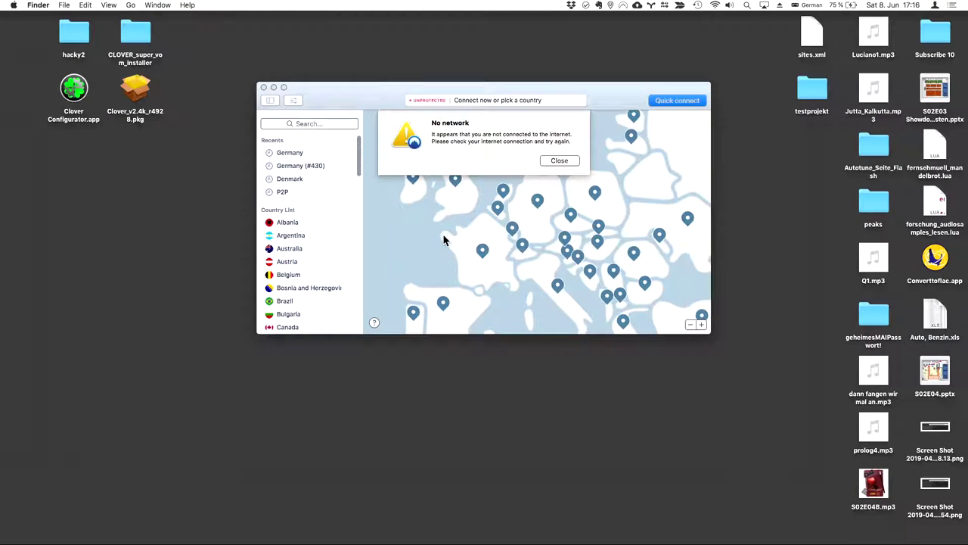
{"action": "key", "text": "ctrl+Right"}
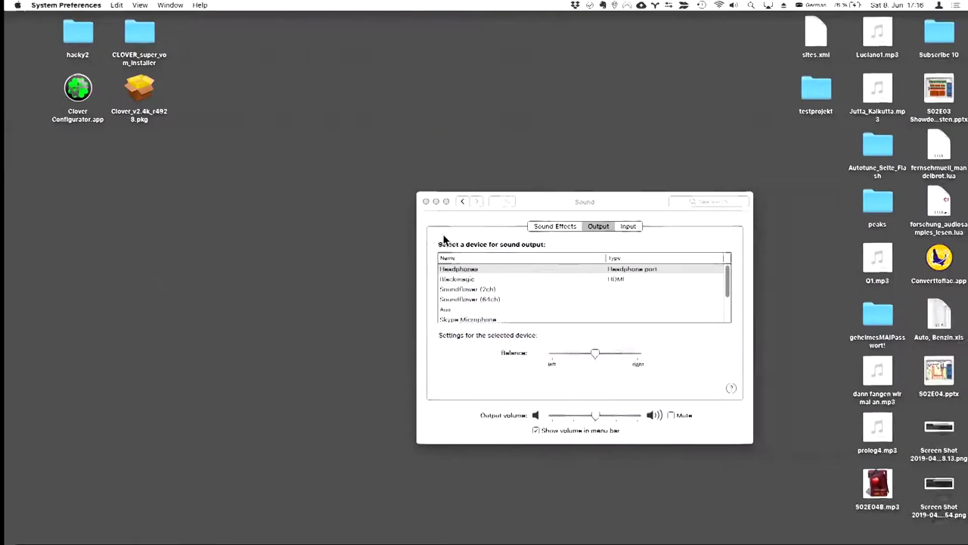
{"action": "key", "text": "ctrl+Left"}
{"action": "key", "text": "ctrl+Right"}
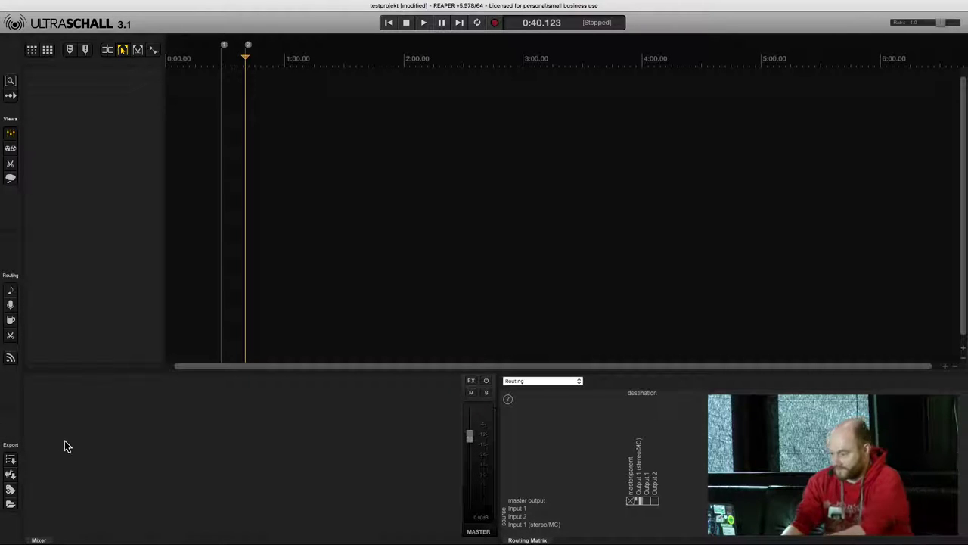
{"action": "mouse_move", "coordinate": [3, 427]}
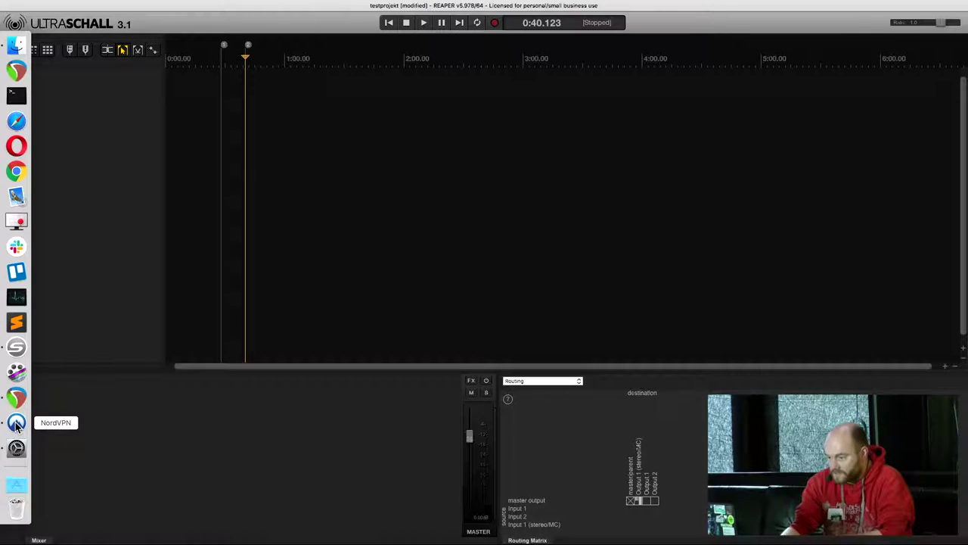
{"action": "right_click", "coordinate": [21, 425]}
{"action": "left_click", "coordinate": [52, 430]}
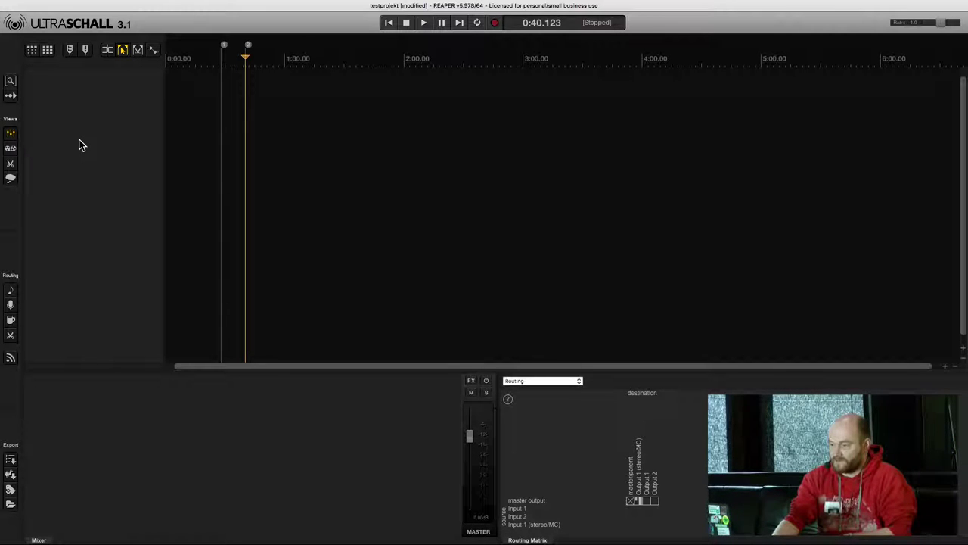
- View the available project templates and insert a new audio track armed for recording
{"action": "left_click", "coordinate": [145, 6]}
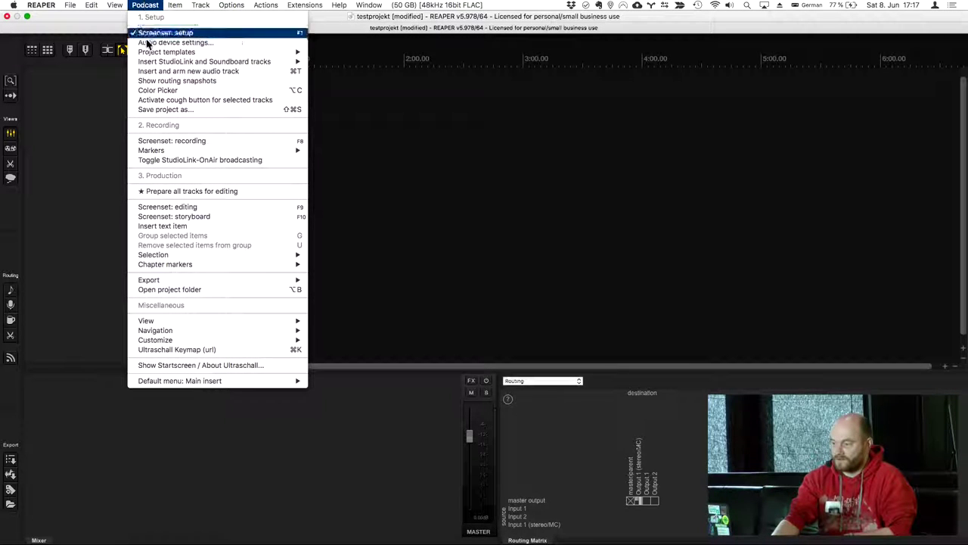
{"action": "mouse_move", "coordinate": [149, 54]}
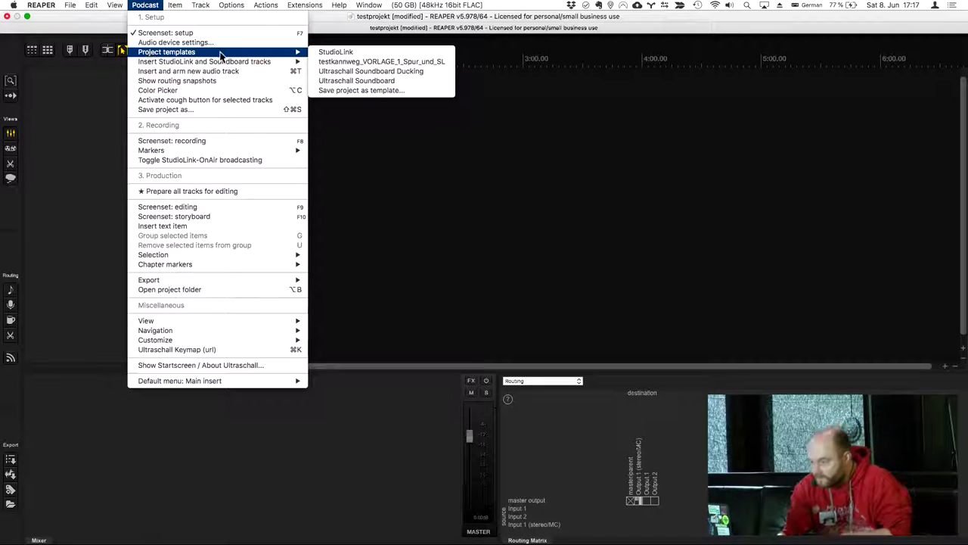
{"action": "mouse_move", "coordinate": [227, 66]}
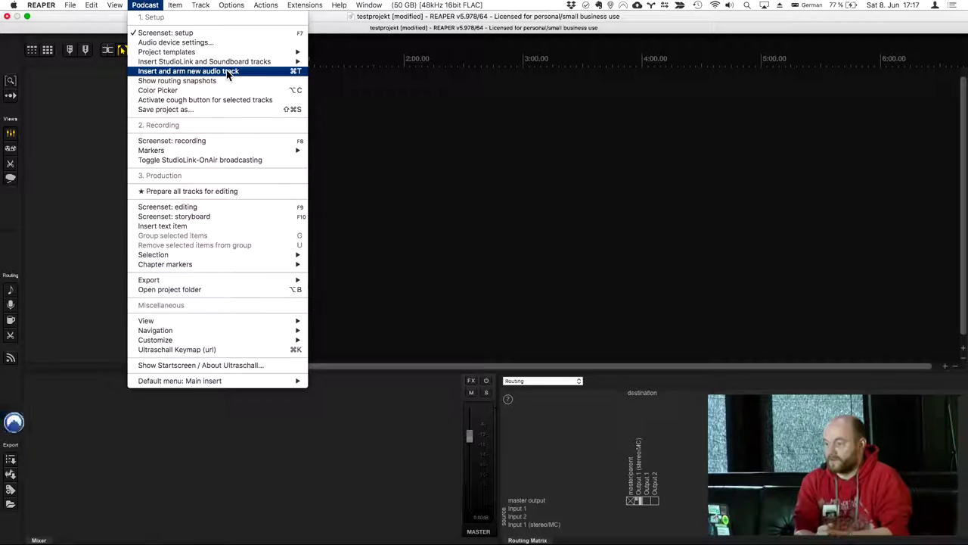
{"action": "left_click", "coordinate": [295, 72]}
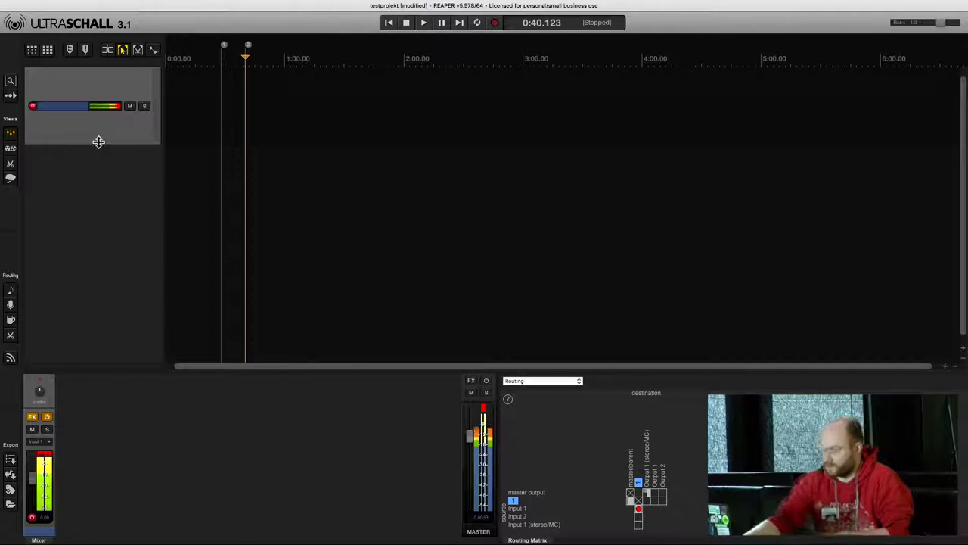
- Mute the system sound output and disarm the new audio track
{"action": "key", "text": "XF86AudioMute"}
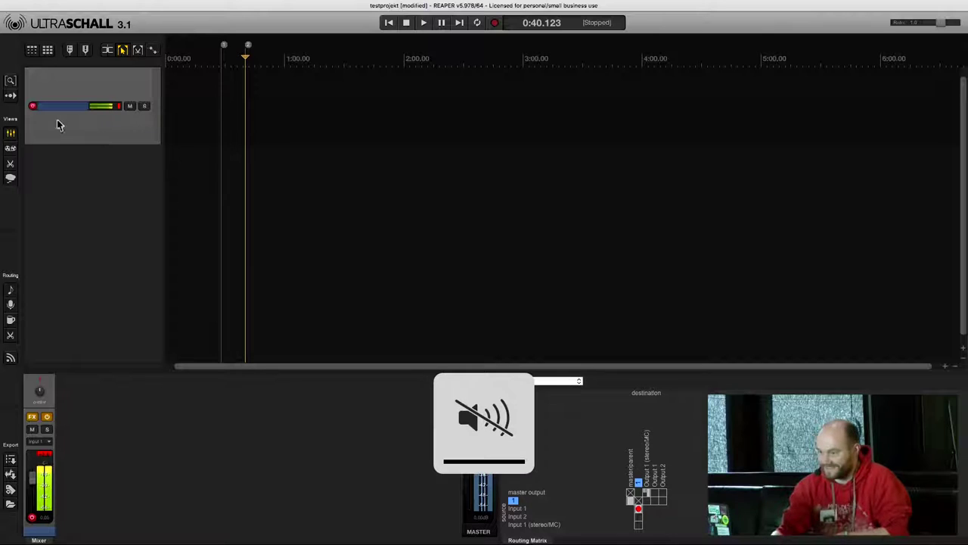
{"action": "left_click", "coordinate": [33, 106]}
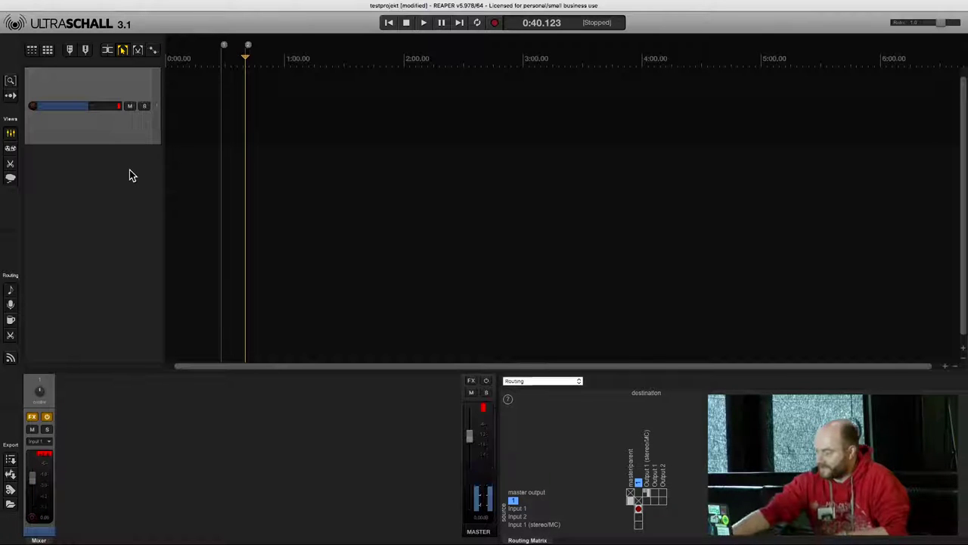
{"action": "key", "text": "XF86AudioMute"}
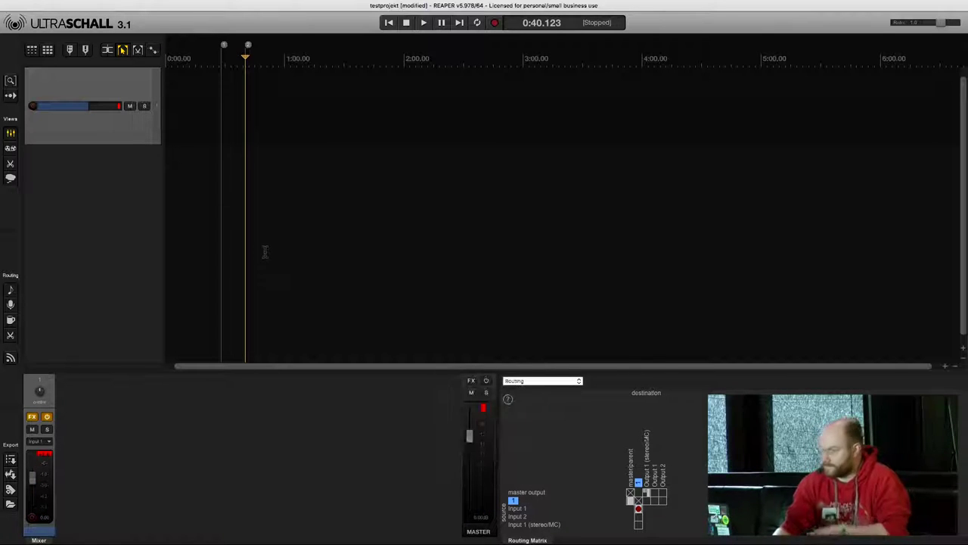
{"action": "key", "text": "XF86AudioMute"}
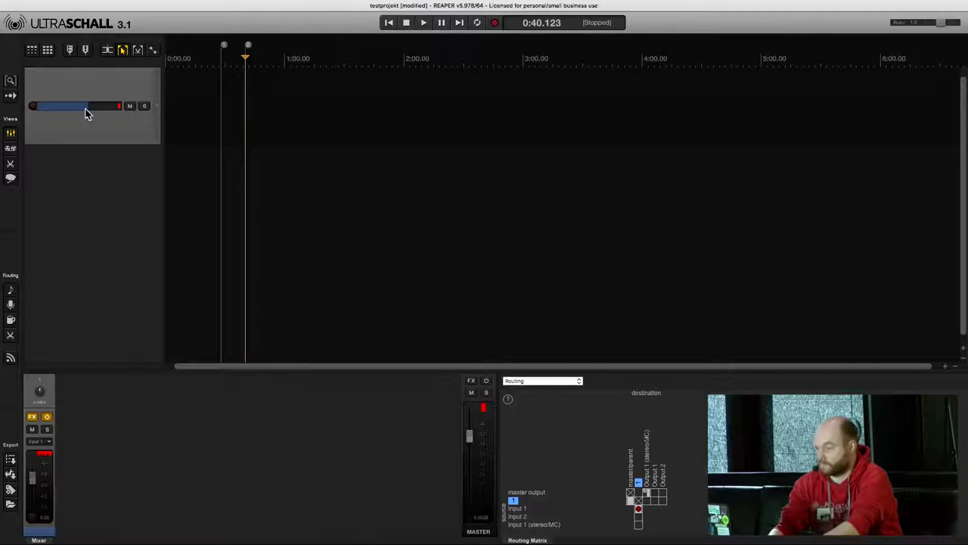
- Arm the new audio track for recording and name it Person 1
{"action": "left_click", "coordinate": [32, 106]}
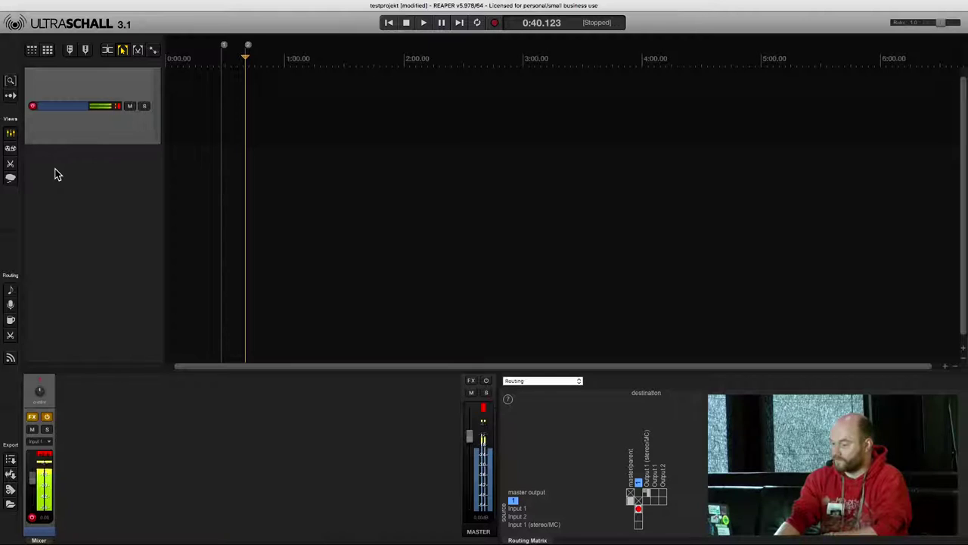
{"action": "double_click", "coordinate": [60, 104]}
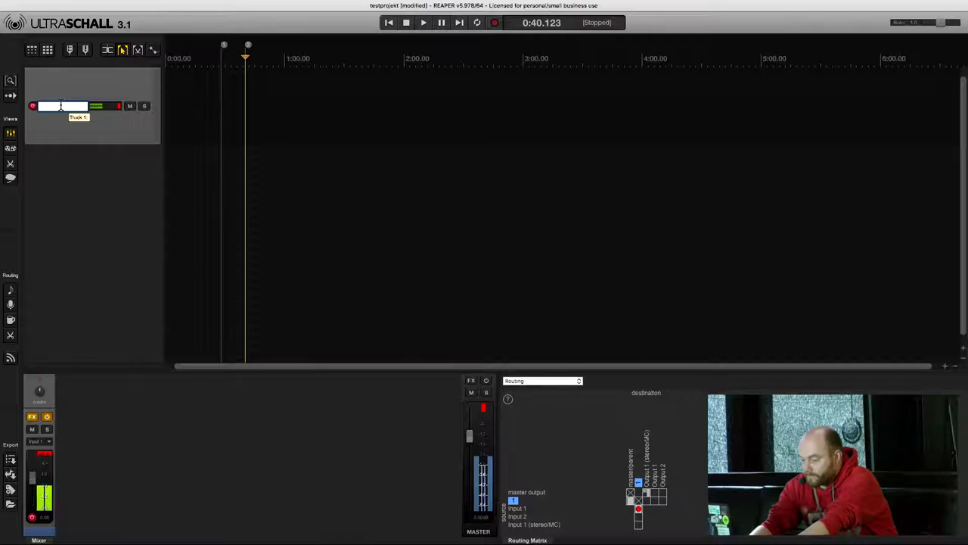
{"action": "type", "text": "Person 1"}
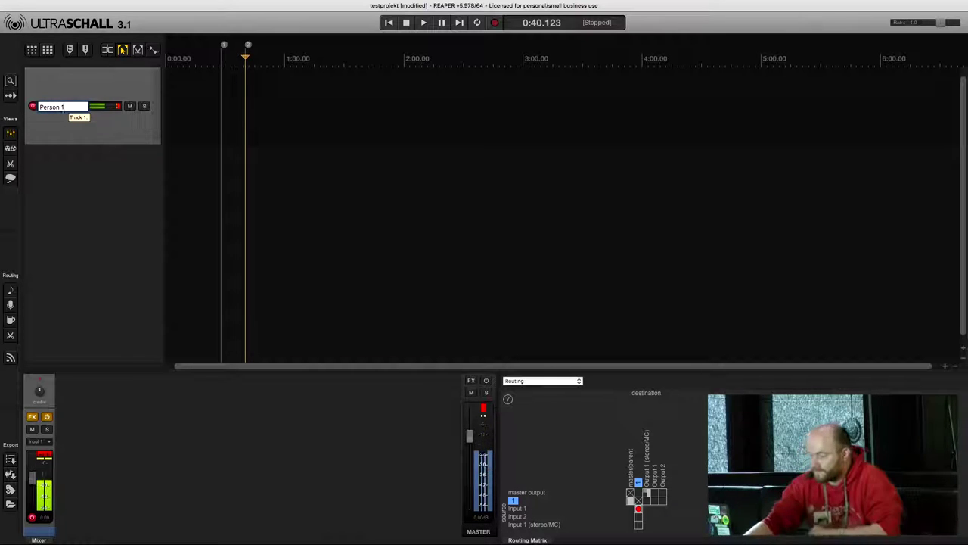
{"action": "key", "text": "Return"}
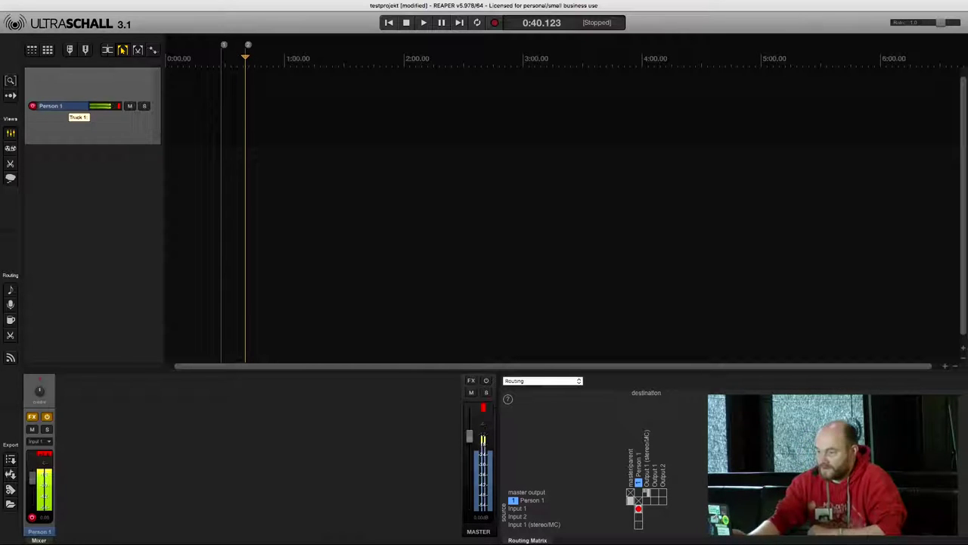
- Add a second audio track below the first and name it Person 2
{"action": "double_click", "coordinate": [83, 192]}
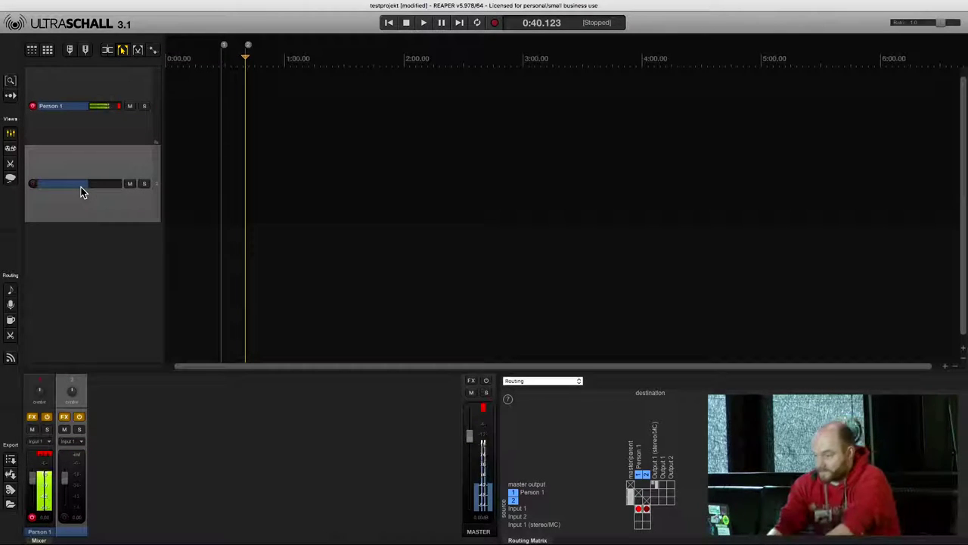
{"action": "double_click", "coordinate": [81, 187]}
{"action": "type", "text": "U"}
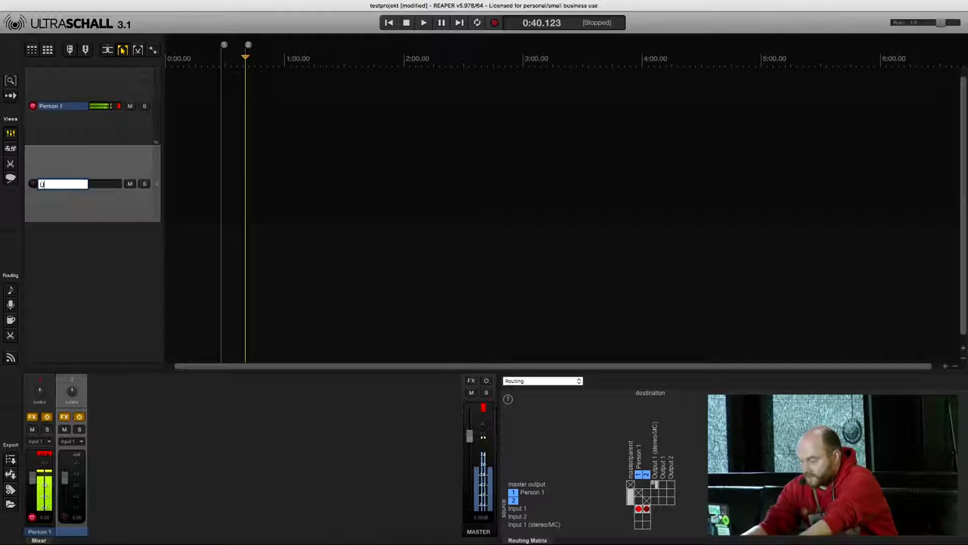
{"action": "type", "text": "erson 2"}
{"action": "key", "text": "Return"}
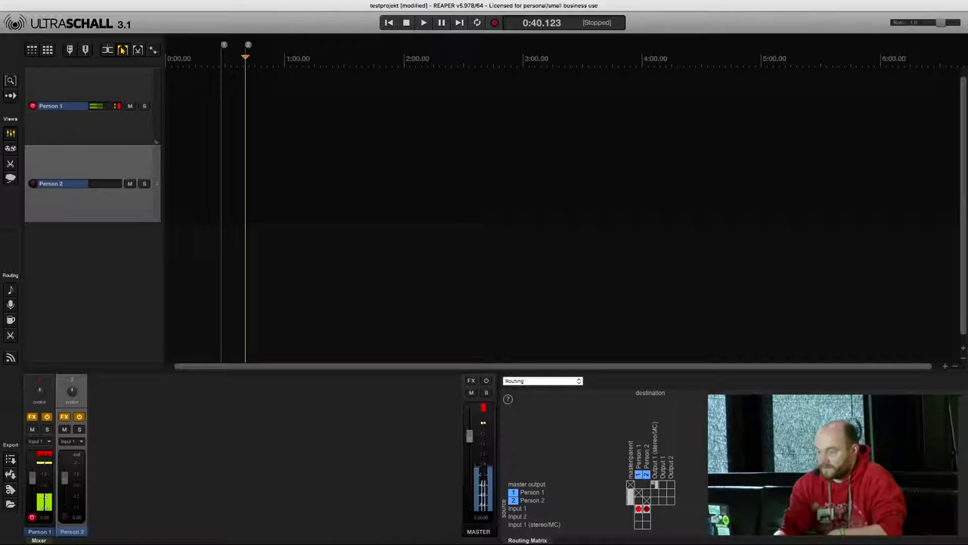
- Arm and disarm the Person 2 track, and record a take of about 3 seconds on Person 1 only
{"action": "left_click", "coordinate": [34, 108]}
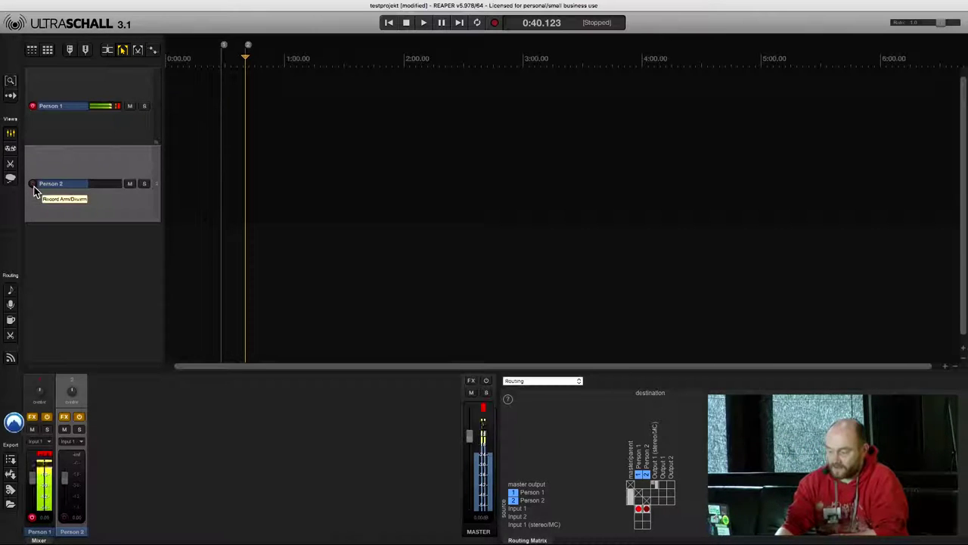
{"action": "left_click", "coordinate": [34, 186]}
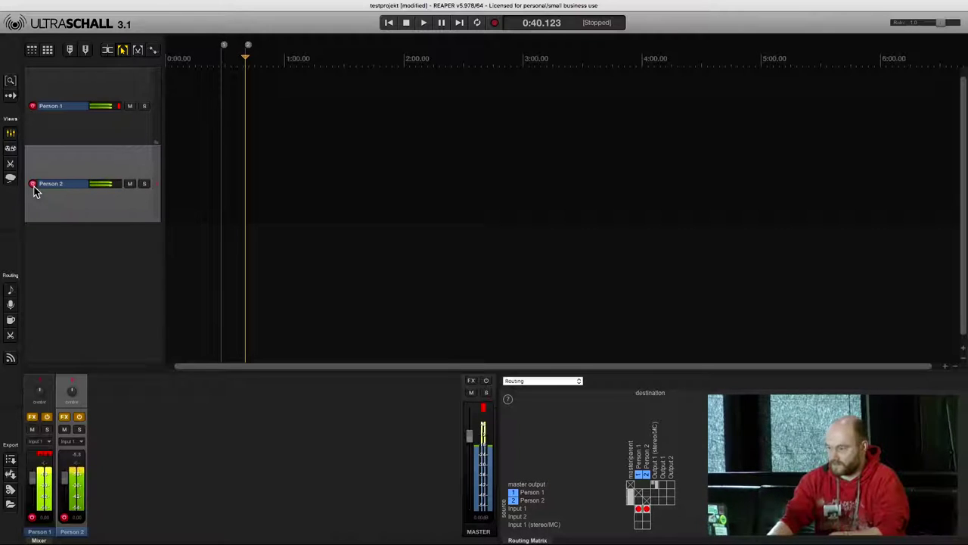
{"action": "left_click", "coordinate": [33, 186]}
{"action": "left_click", "coordinate": [496, 22]}
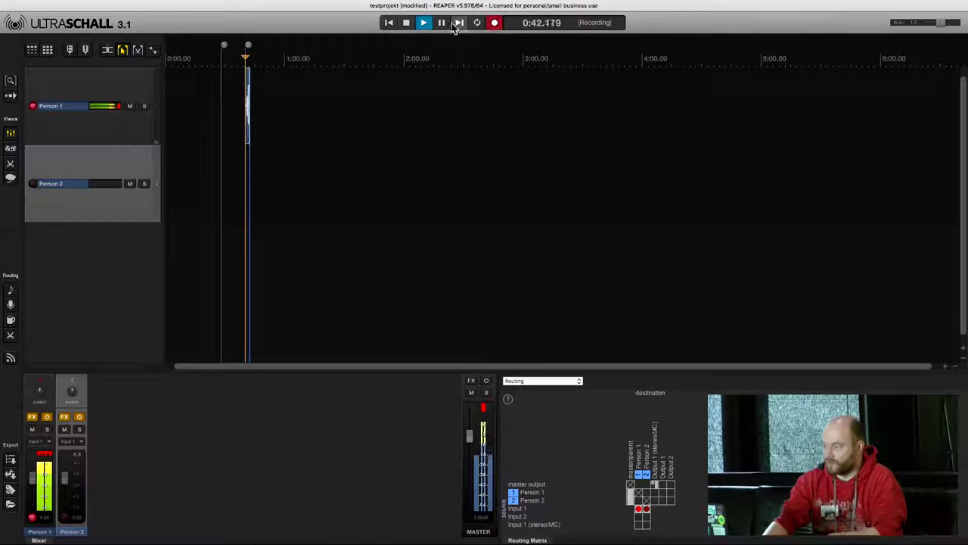
{"action": "left_click", "coordinate": [407, 24]}
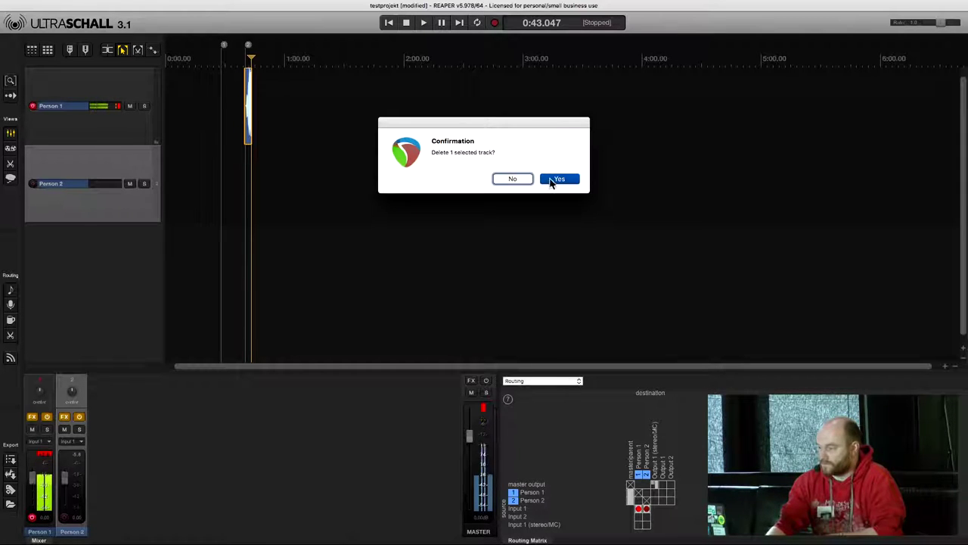
- Delete the selected Person 2 track, and undo both the deletion and the short test recording
{"action": "left_click", "coordinate": [551, 183]}
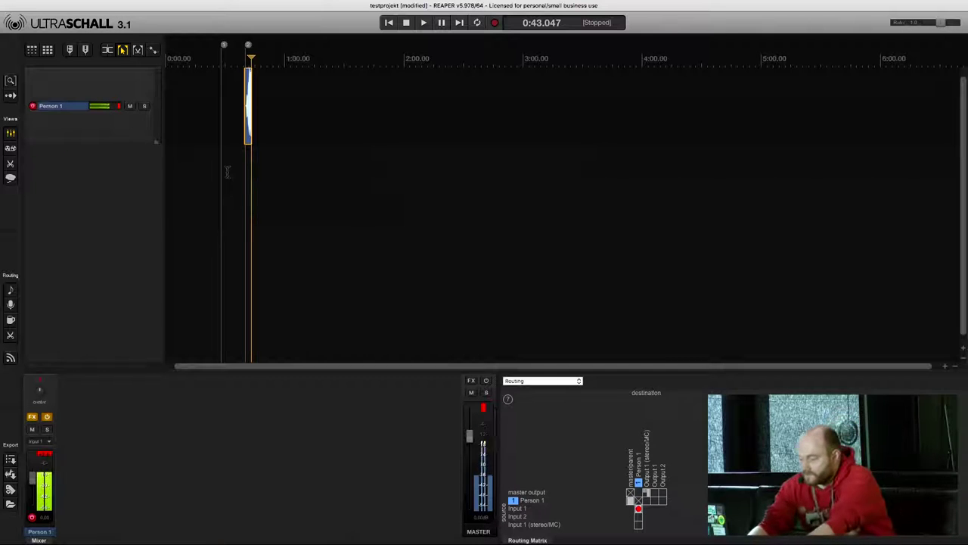
{"action": "key", "text": "super+z"}
{"action": "key", "text": "super+z"}
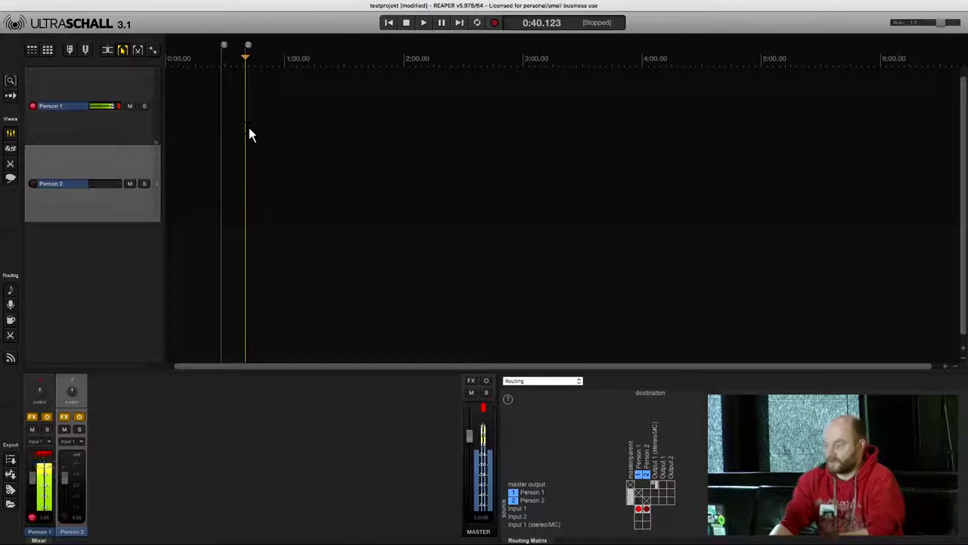
- Arm the Person 2 track for recording and delete all markers from the marker list in the recording view
{"action": "left_click", "coordinate": [32, 183]}
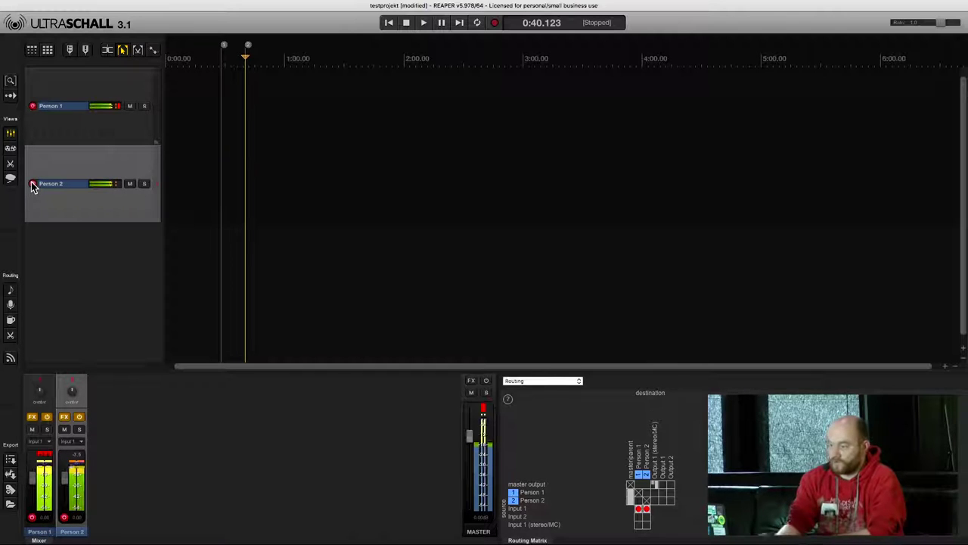
{"action": "left_click", "coordinate": [210, 246]}
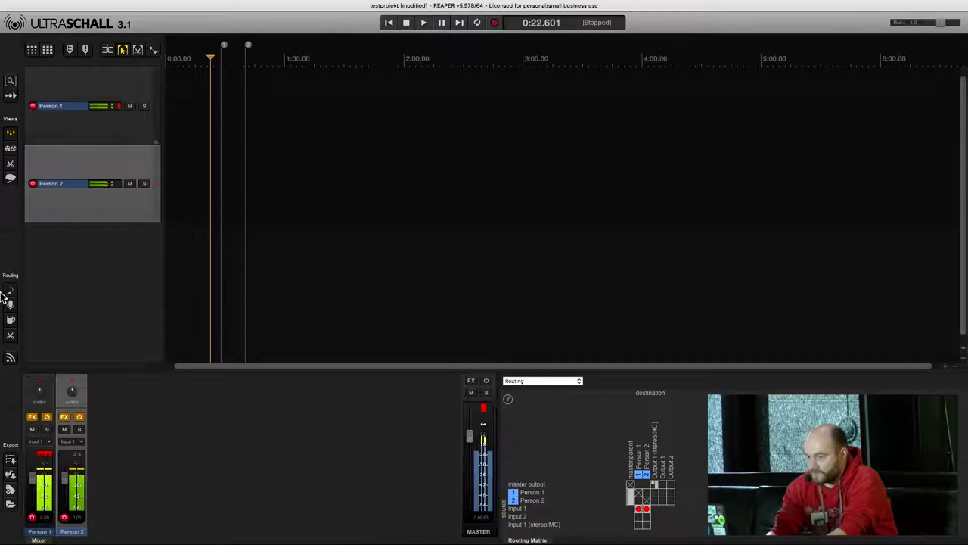
{"action": "left_click", "coordinate": [11, 148]}
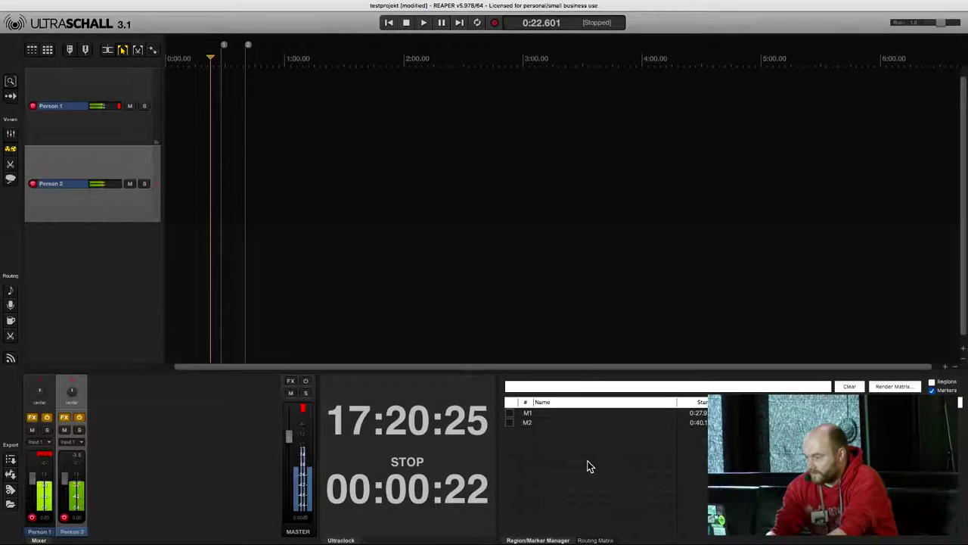
{"action": "key", "text": "ctrl+a"}
{"action": "key", "text": "Delete"}
- Record a take of about 46 seconds on both tracks from the start of the project
{"action": "left_click", "coordinate": [265, 312]}
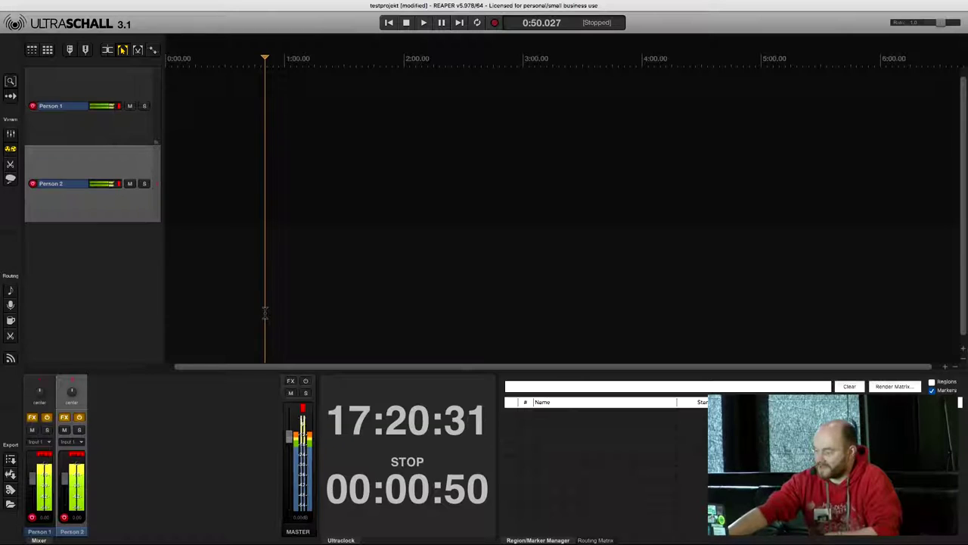
{"action": "key", "text": "Home"}
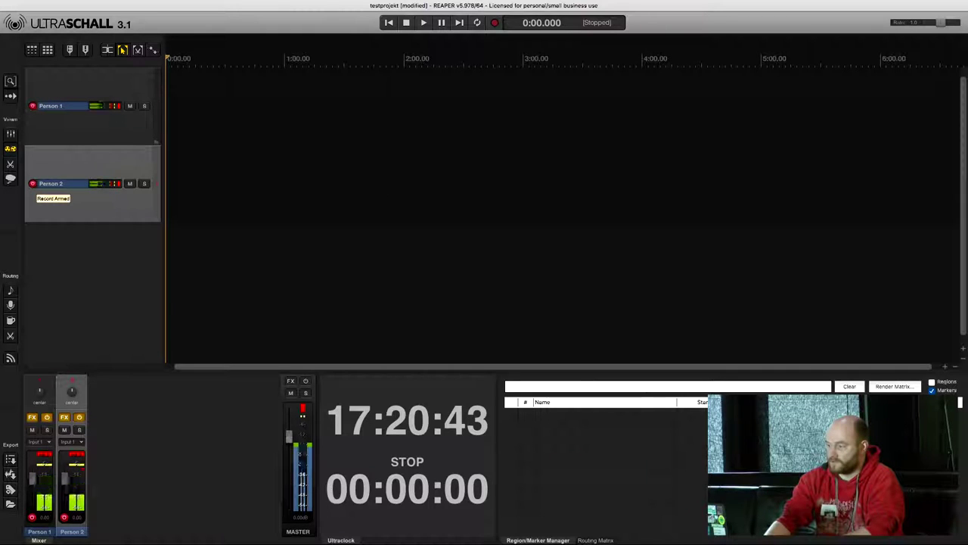
{"action": "left_click", "coordinate": [496, 24]}
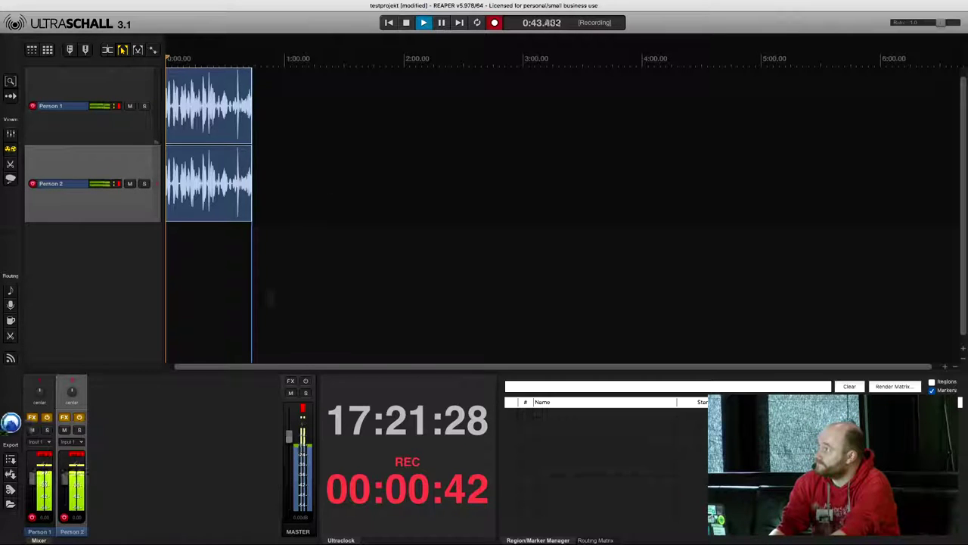
{"action": "left_click", "coordinate": [405, 23]}
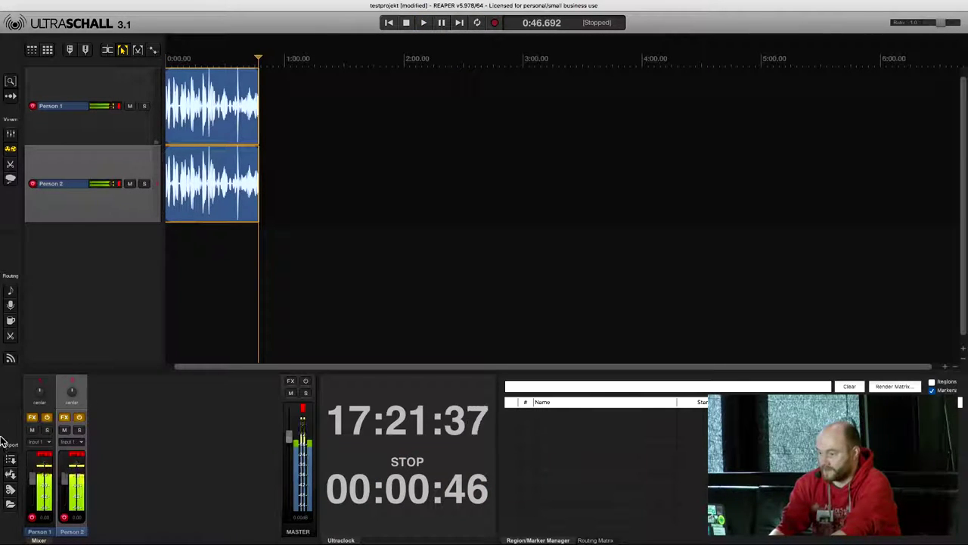
- Switch back to the setup view with a wider Routing Matrix, and disarm both tracks
{"action": "left_click", "coordinate": [12, 136]}
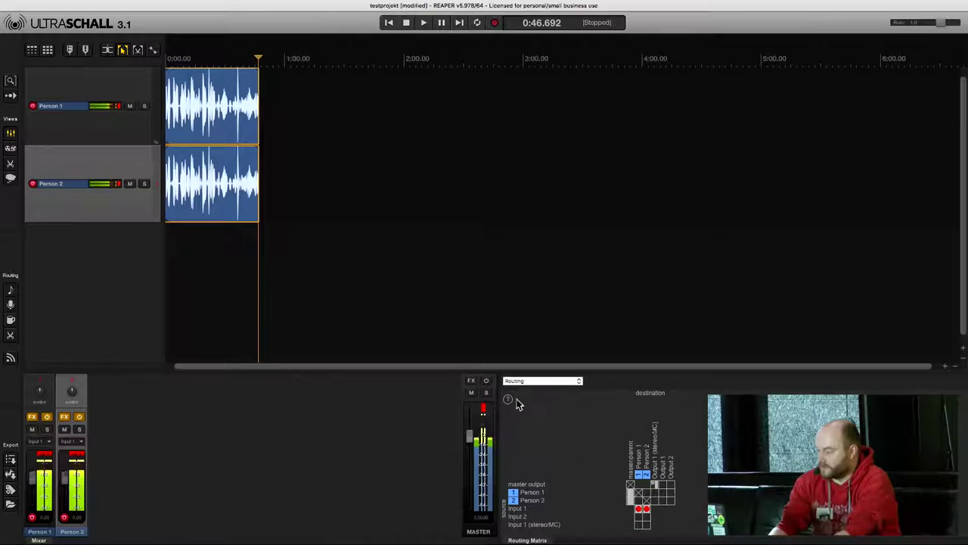
{"action": "left_click_drag", "start_coordinate": [497, 376], "coordinate": [437, 394]}
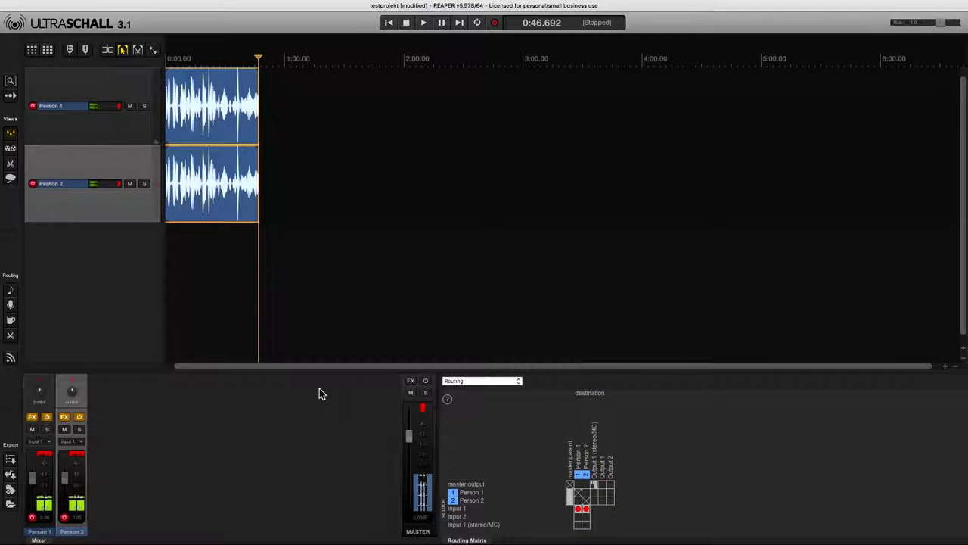
{"action": "left_click", "coordinate": [33, 106]}
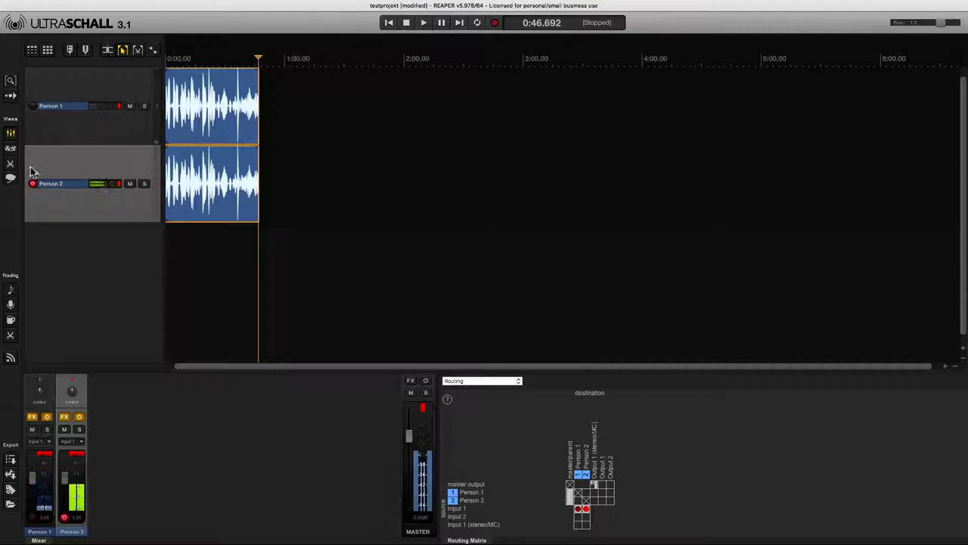
{"action": "left_click", "coordinate": [33, 184]}
- Raise the system volume and play the recorded take from about 0:12 for a few seconds
{"action": "left_click", "coordinate": [190, 236]}
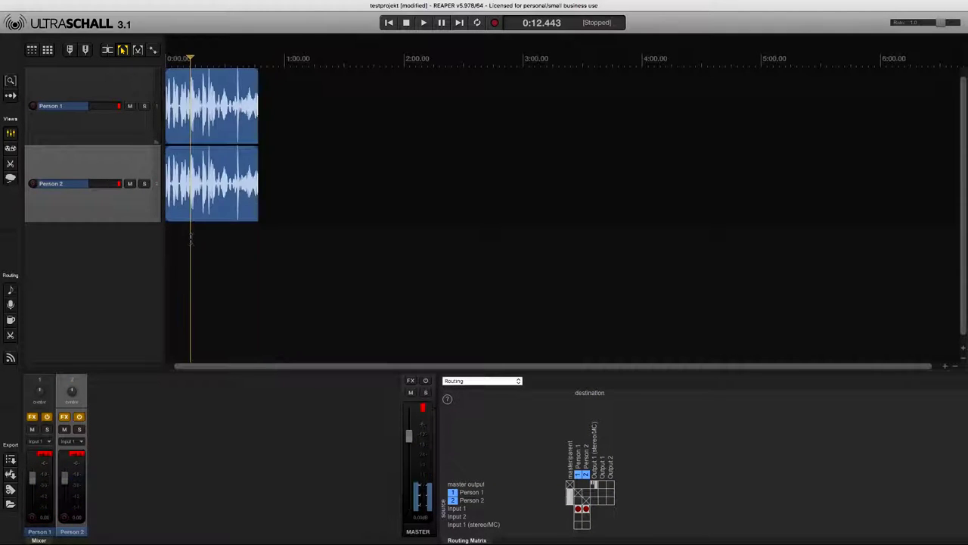
{"action": "mouse_move", "coordinate": [361, 4]}
{"action": "key", "text": "XF86AudioRaiseVolume"}
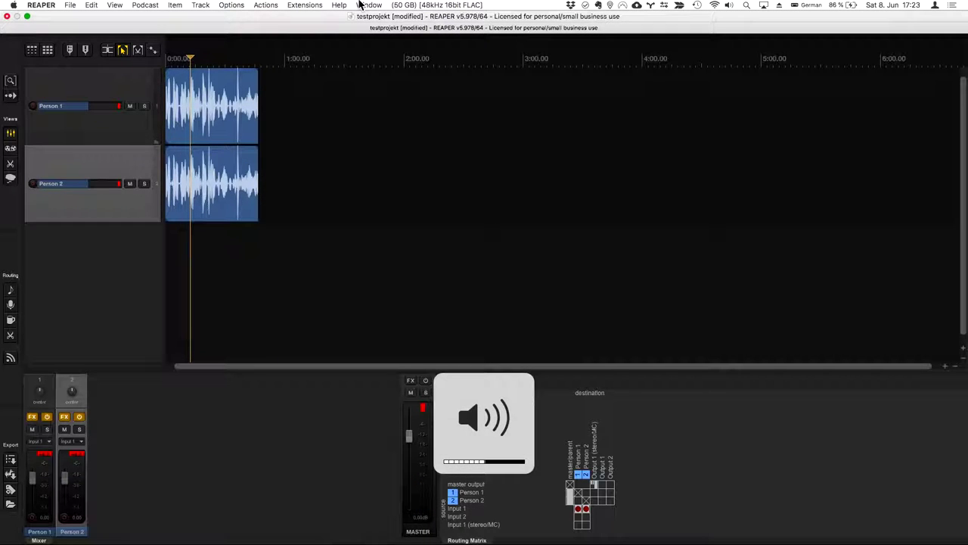
{"action": "key", "text": "space"}
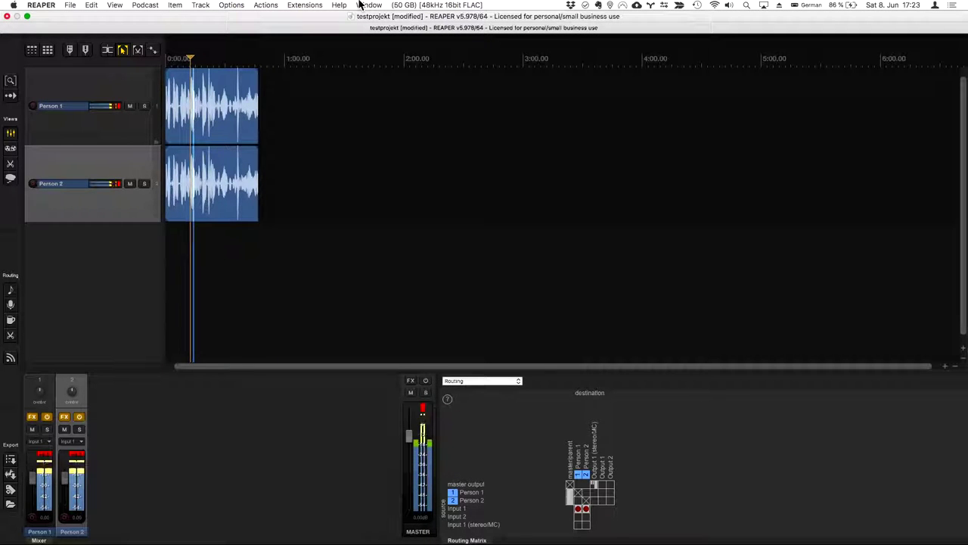
{"action": "key", "text": "space"}
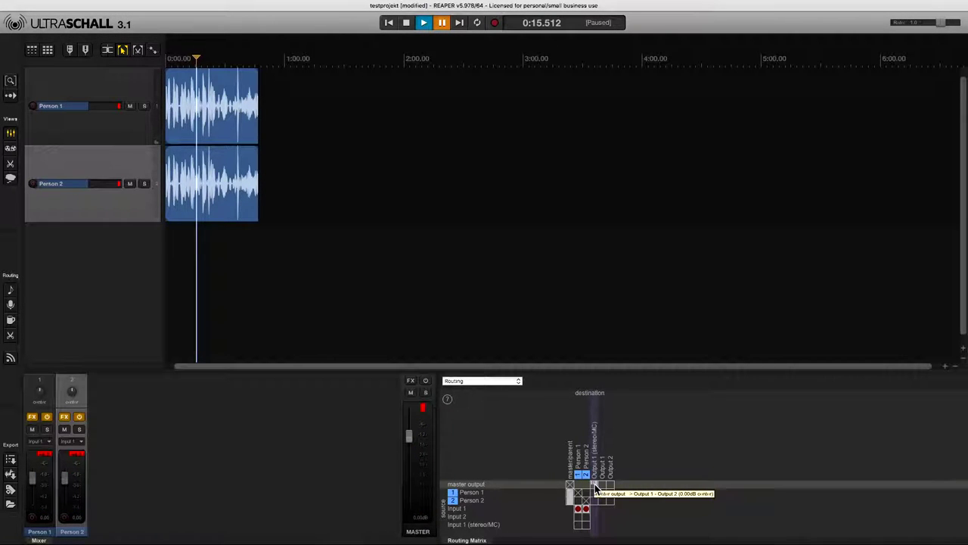
- Open the master output's hardware output controls and delete its routing to Output 1 / Output 2
{"action": "left_click", "coordinate": [594, 486]}
{"action": "left_click", "coordinate": [595, 487]}
{"action": "right_click", "coordinate": [595, 488]}
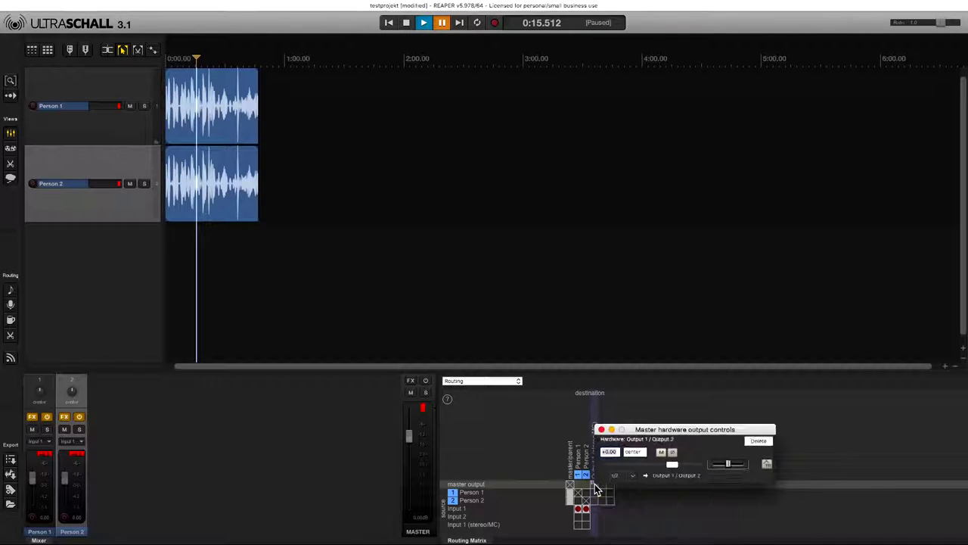
{"action": "left_click", "coordinate": [747, 440]}
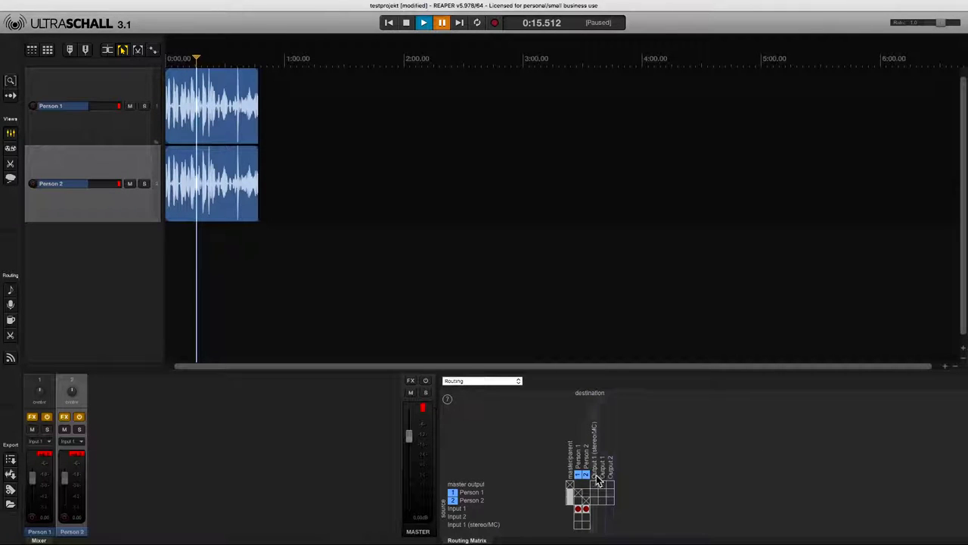
- Resume playback, route the master output to Output 1 (stereo) again, and pause
{"action": "key", "text": "space"}
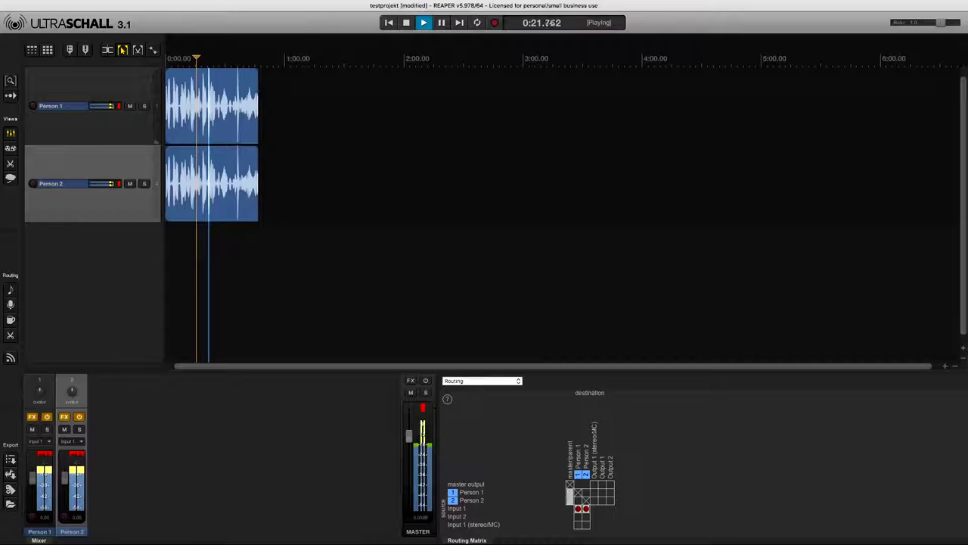
{"action": "left_click", "coordinate": [596, 491]}
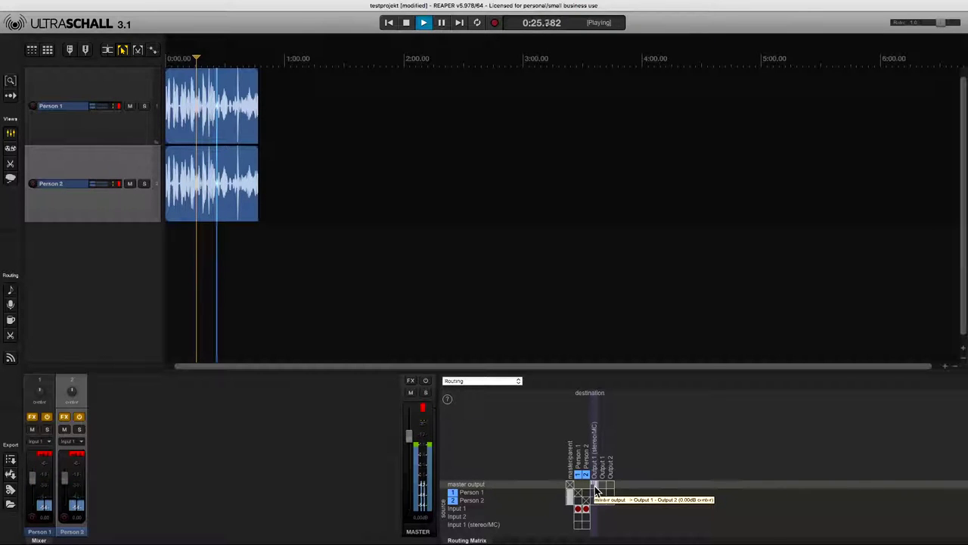
{"action": "key", "text": "space"}
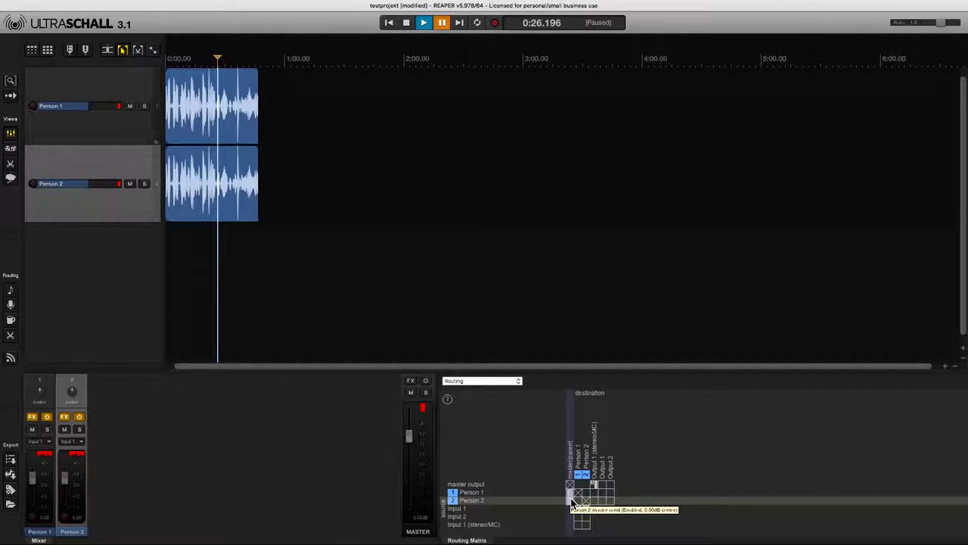
- Replace the master routing with direct outputs, sending Person 1 to Output 1 and Person 2 to Output 2
{"action": "left_click", "coordinate": [572, 501]}
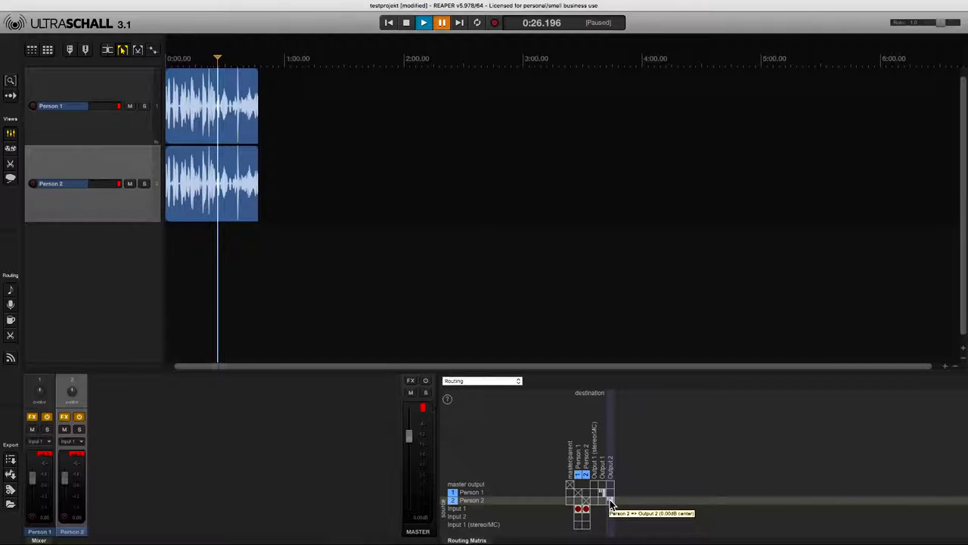
- Select the time range from about 0:20 to 0:32 across both recorded tracks
{"action": "left_click", "coordinate": [220, 191]}
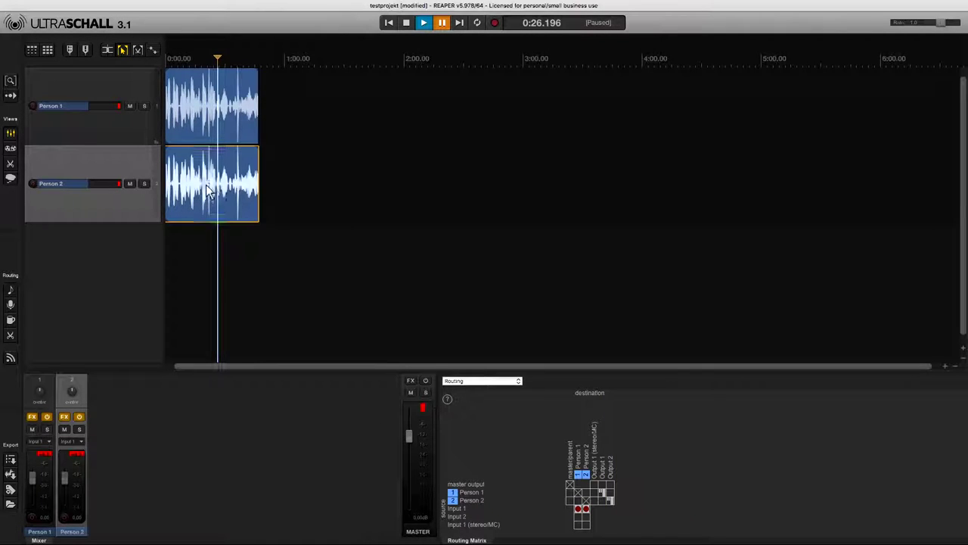
{"action": "left_click_drag", "start_coordinate": [205, 186], "coordinate": [225, 184]}
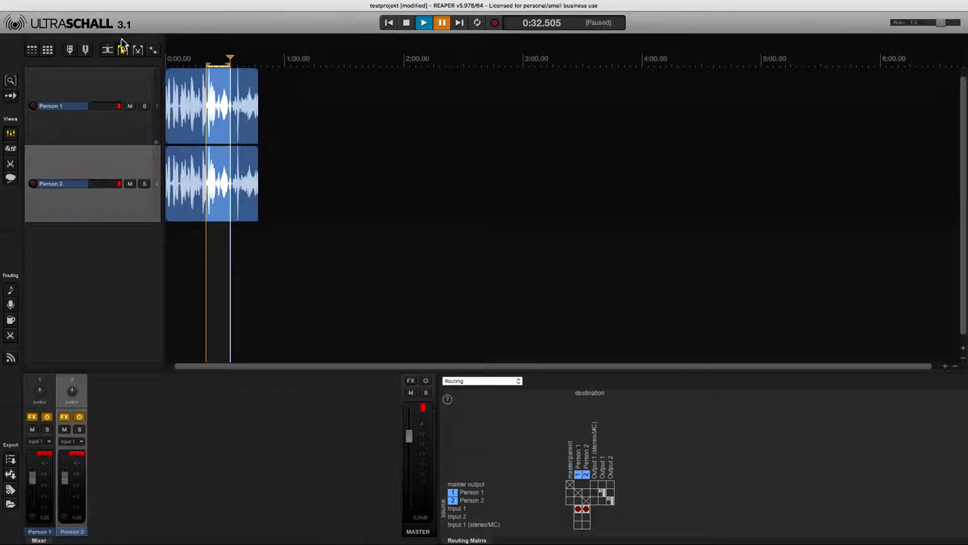
- Shift the Person 2 clip about 5 seconds later and play both tracks briefly from about 0:10
{"action": "left_click", "coordinate": [204, 201]}
{"action": "left_click_drag", "start_coordinate": [206, 203], "coordinate": [215, 203]}
{"action": "left_click", "coordinate": [187, 267]}
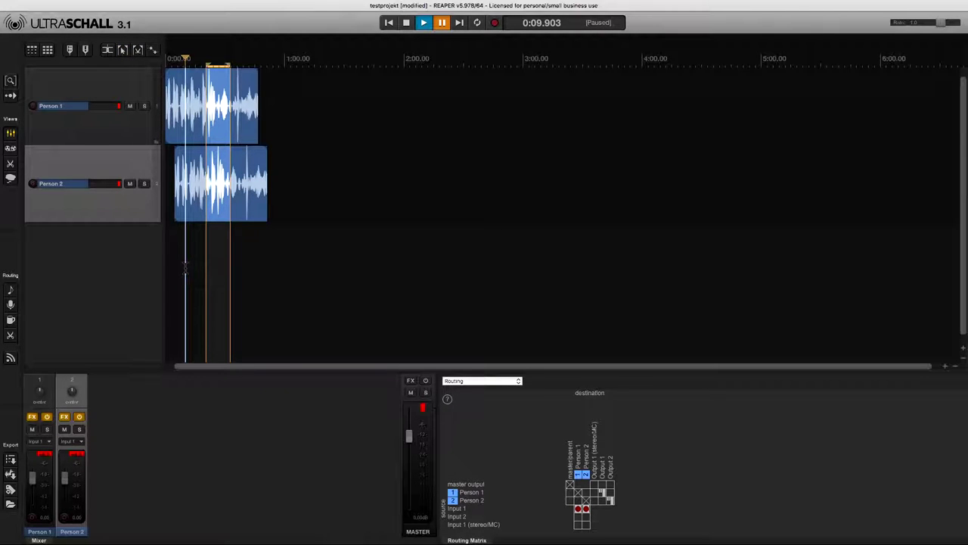
{"action": "key", "text": "space"}
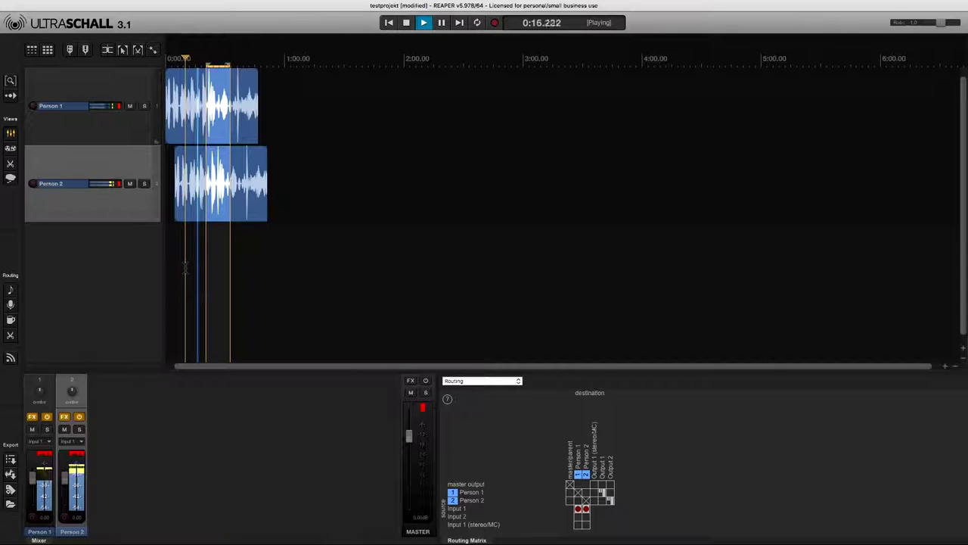
{"action": "key", "text": "space"}
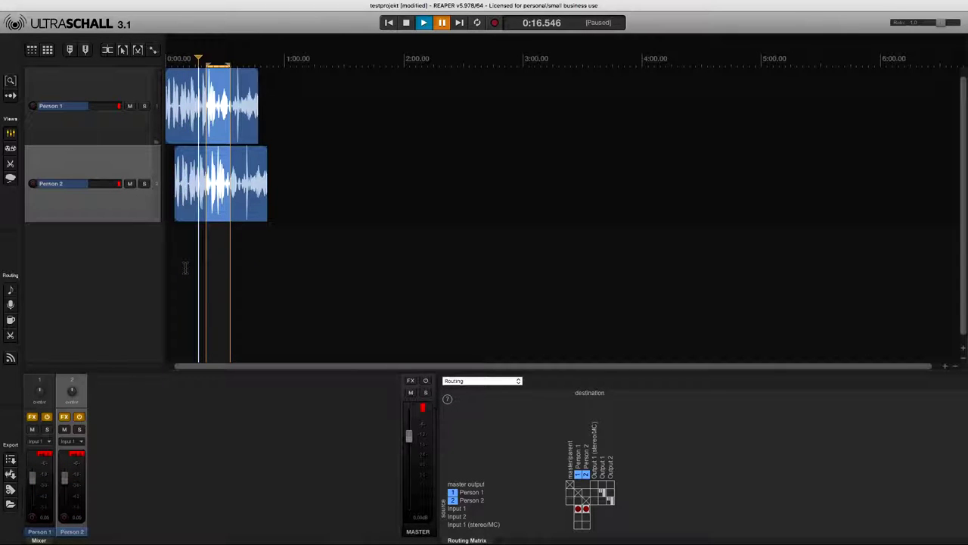
- Remove both tracks' direct outputs, route the master output to Output 1 (stereo), and re-enable the master sends of Person 1 and Person 2
{"action": "left_click", "coordinate": [604, 492]}
{"action": "left_click", "coordinate": [610, 500]}
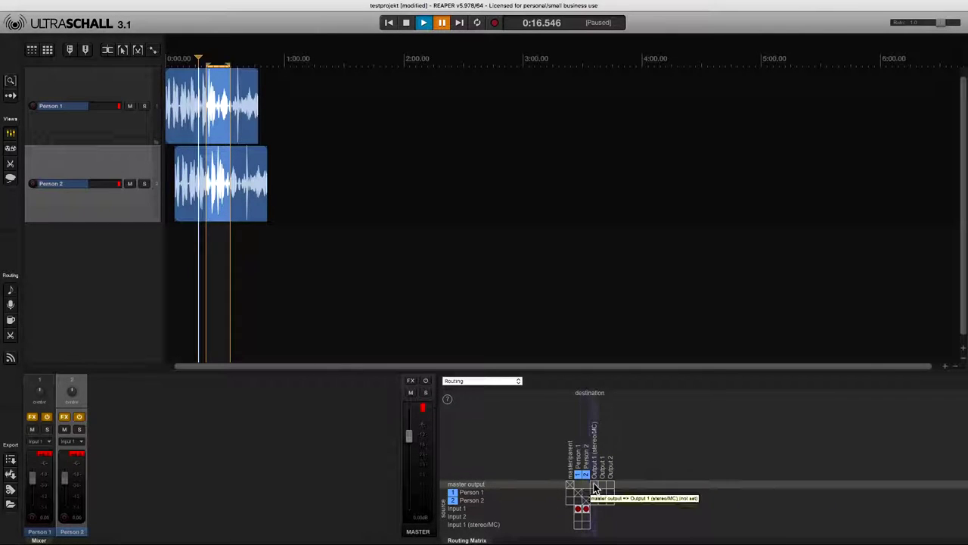
{"action": "left_click", "coordinate": [595, 484]}
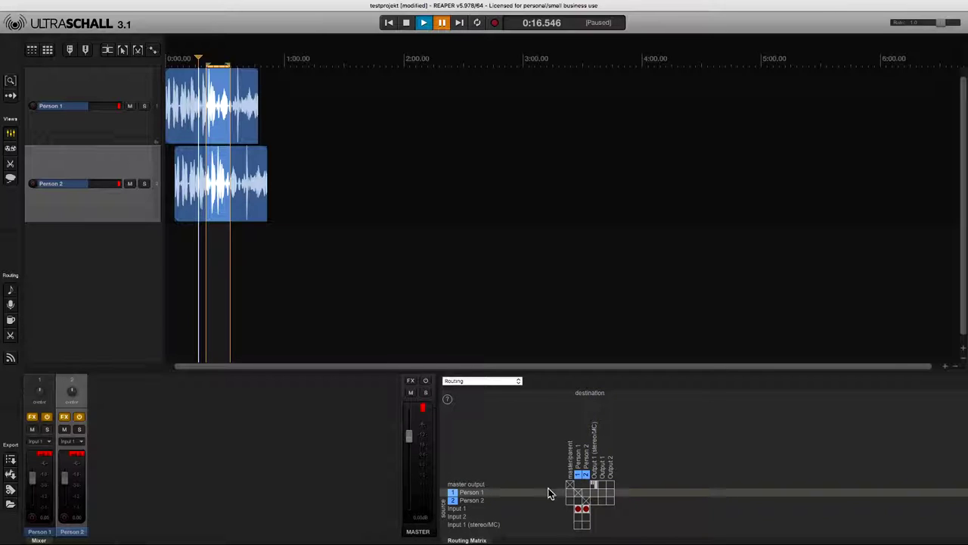
{"action": "left_click", "coordinate": [569, 501]}
{"action": "left_click", "coordinate": [65, 263]}
{"action": "right_click", "coordinate": [65, 263]}
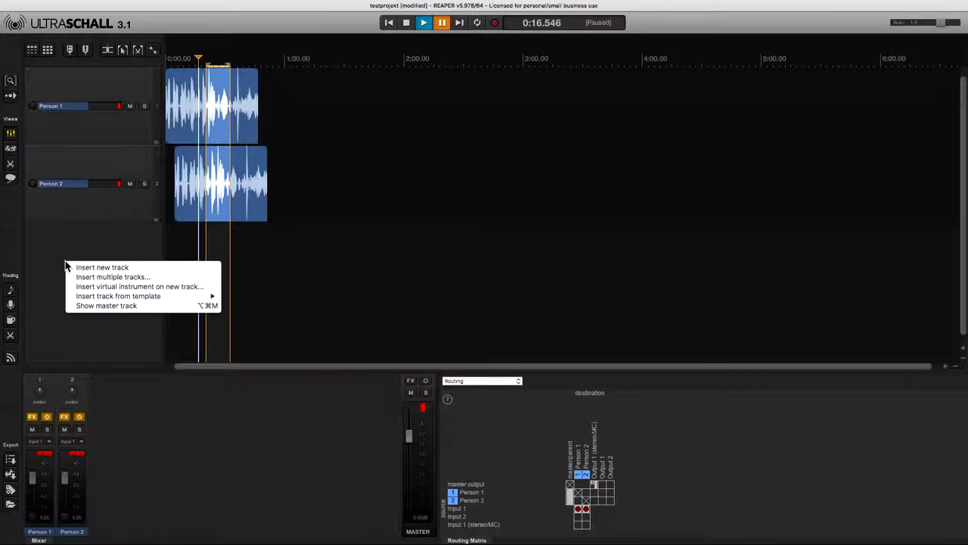
{"action": "left_click", "coordinate": [4, 439]}
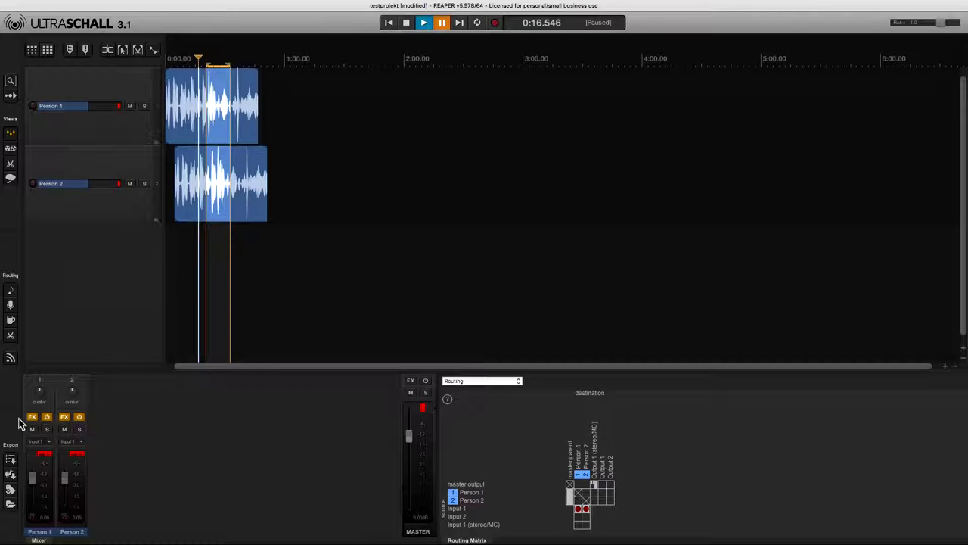
{"action": "left_click", "coordinate": [328, 340]}
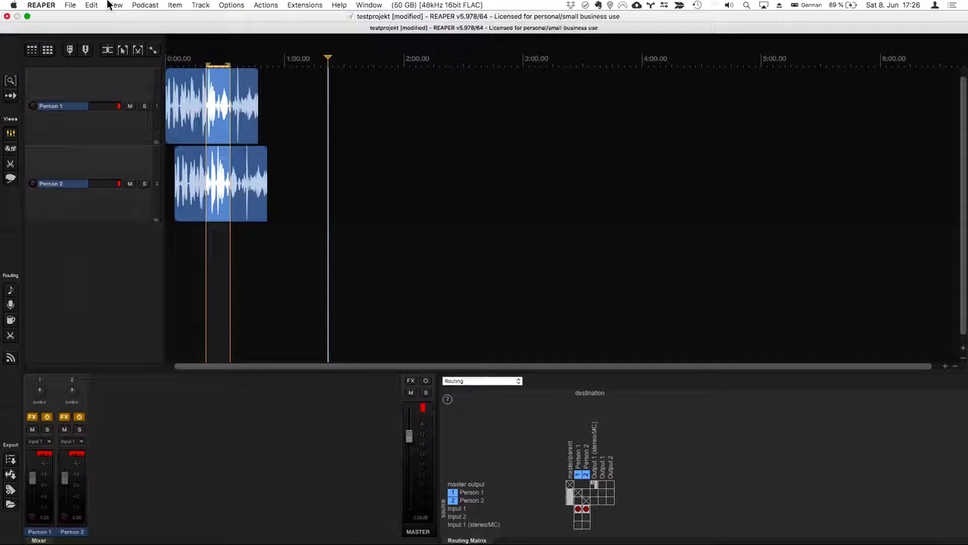
- Insert a StudioLink track from the podcast track templates and return from its browser page to REAPER
{"action": "left_click", "coordinate": [143, 5]}
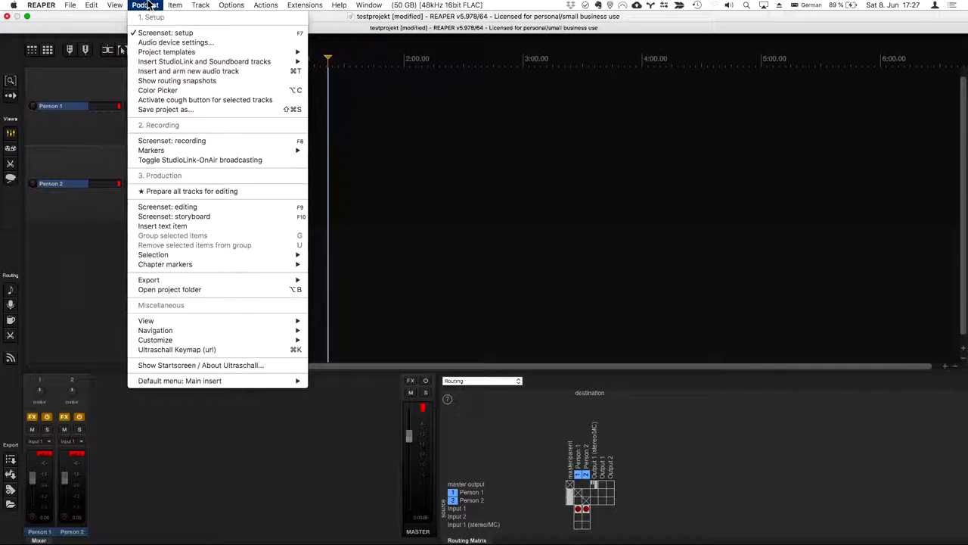
{"action": "mouse_move", "coordinate": [155, 53]}
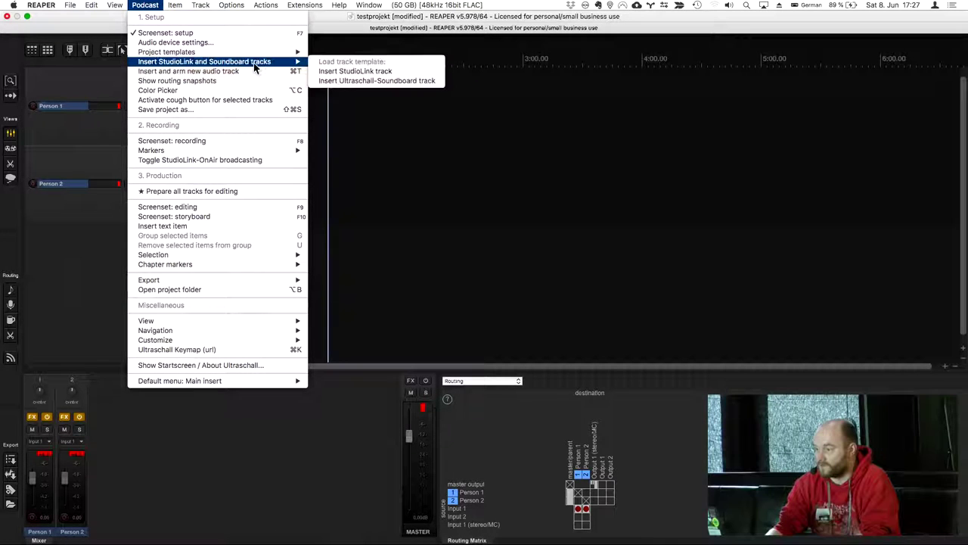
{"action": "left_click", "coordinate": [328, 71]}
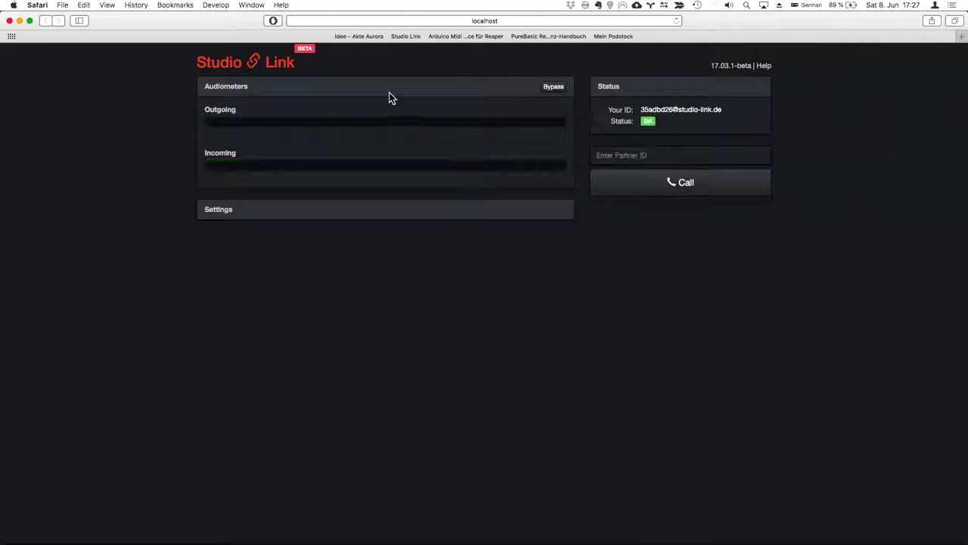
{"action": "key", "text": "ctrl+Right"}
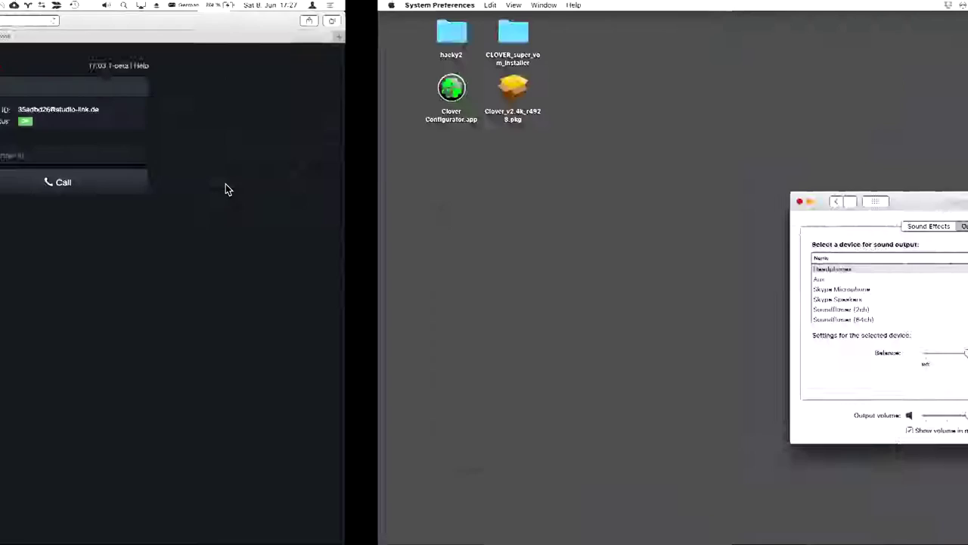
{"action": "key", "text": "ctrl+Right"}
{"action": "key", "text": "ctrl+Right"}
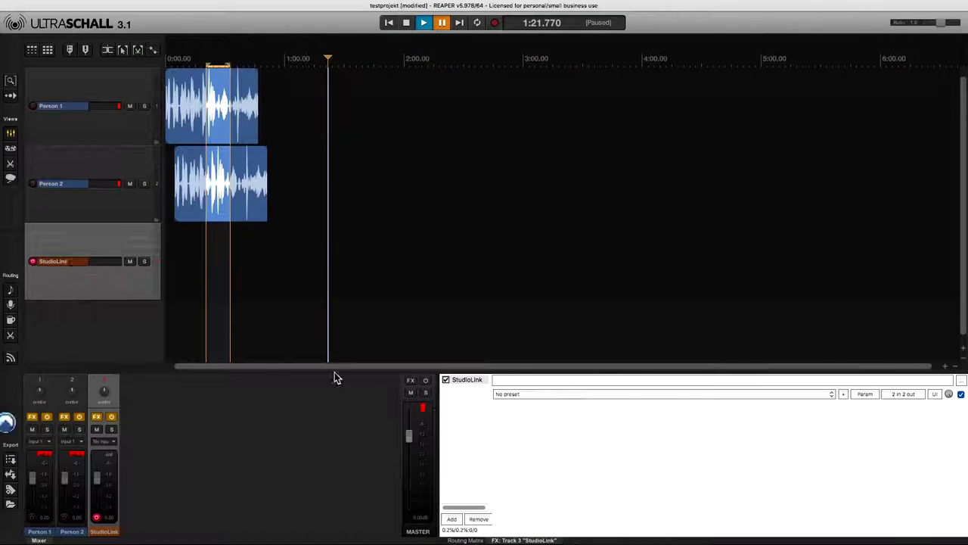
- Show the routing matrix and send both Person 1 and Person 2 to the StudioLink track
{"action": "left_click", "coordinate": [9, 133]}
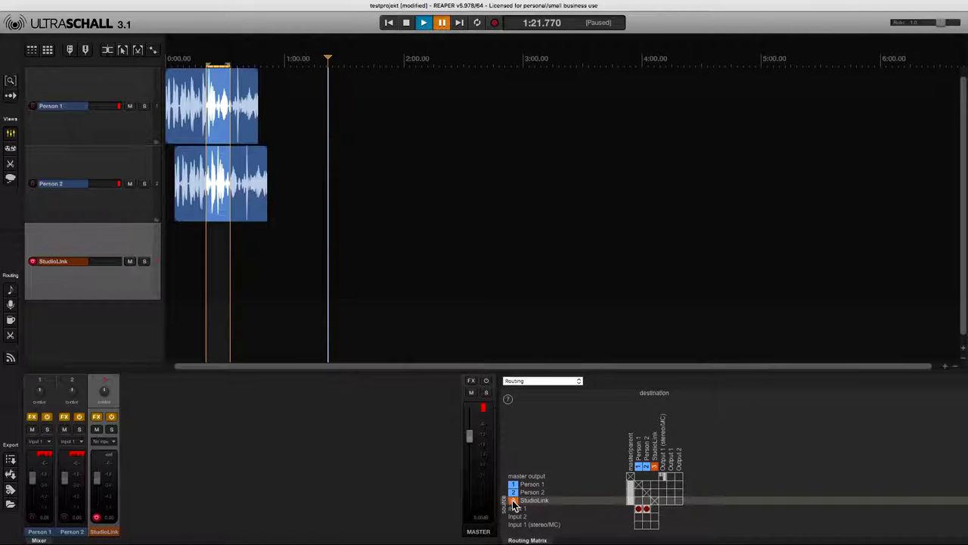
{"action": "left_click", "coordinate": [654, 485]}
{"action": "left_click", "coordinate": [655, 493]}
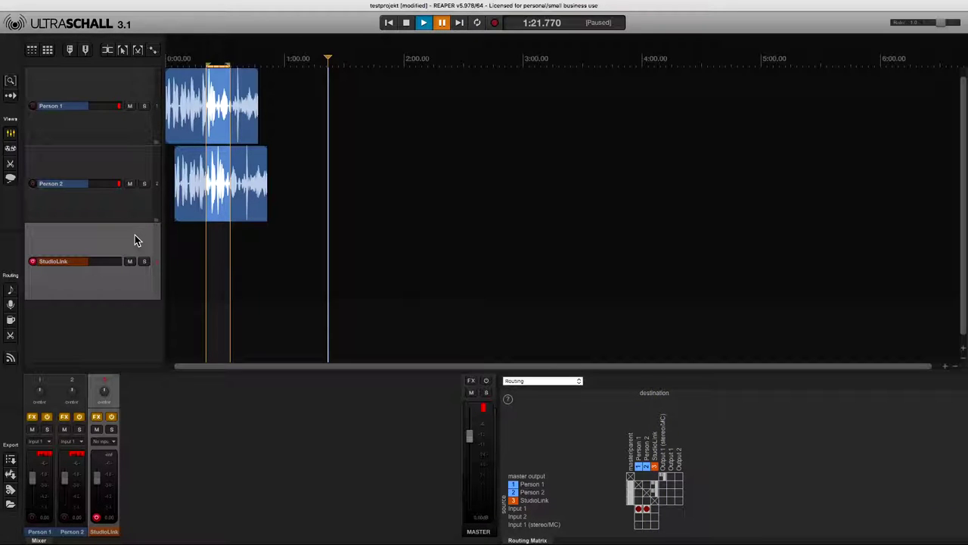
- Delete the StudioLink track and confirm its removal
{"action": "key", "text": "Delete"}
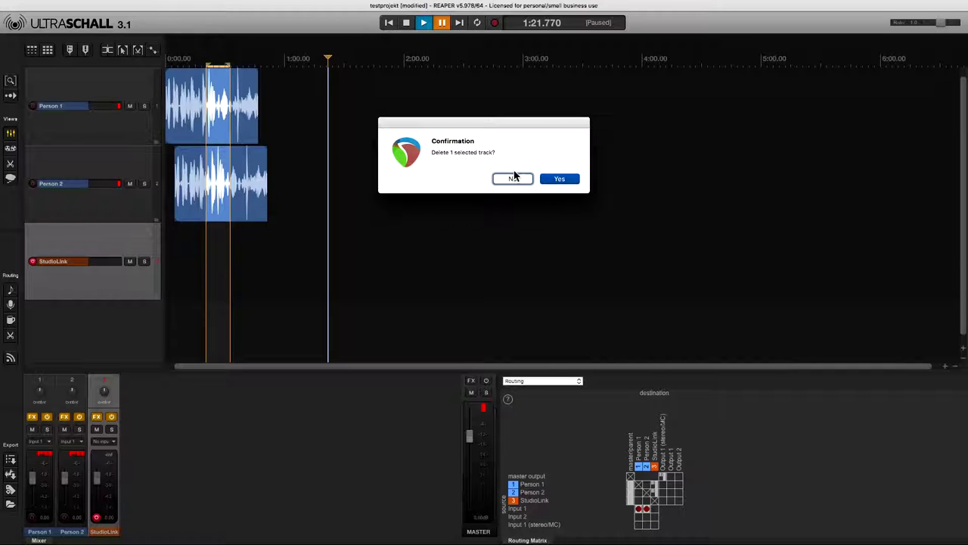
{"action": "left_click", "coordinate": [557, 179]}
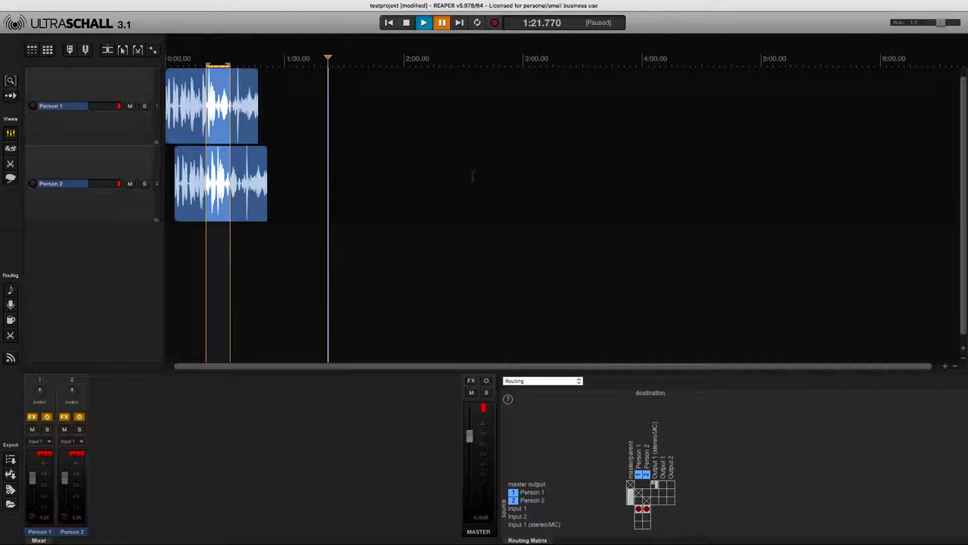
- Move the Person 2 clip back to the project start and clear the time selection
{"action": "left_click", "coordinate": [189, 218]}
{"action": "left_click_drag", "start_coordinate": [189, 218], "coordinate": [180, 218]}
{"action": "left_click", "coordinate": [354, 236]}
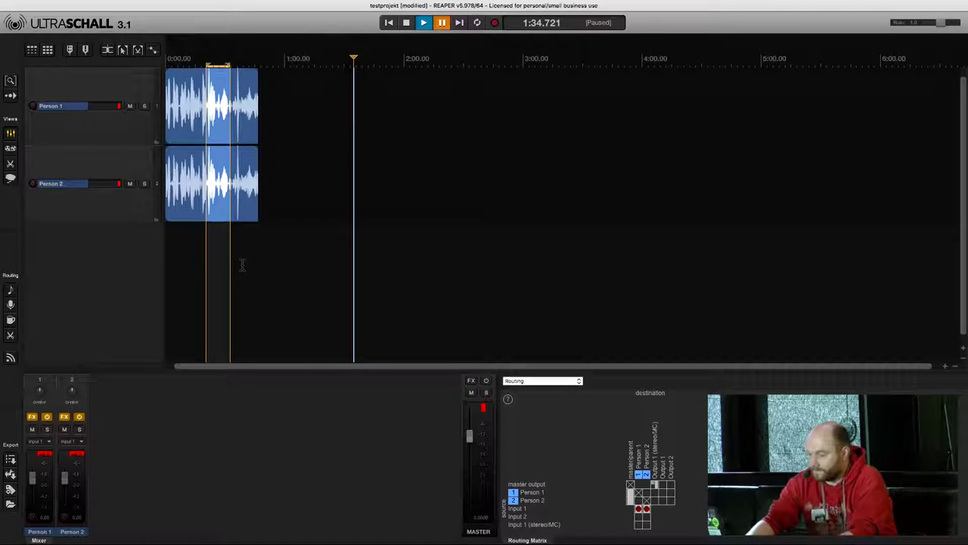
{"action": "key", "text": "Escape"}
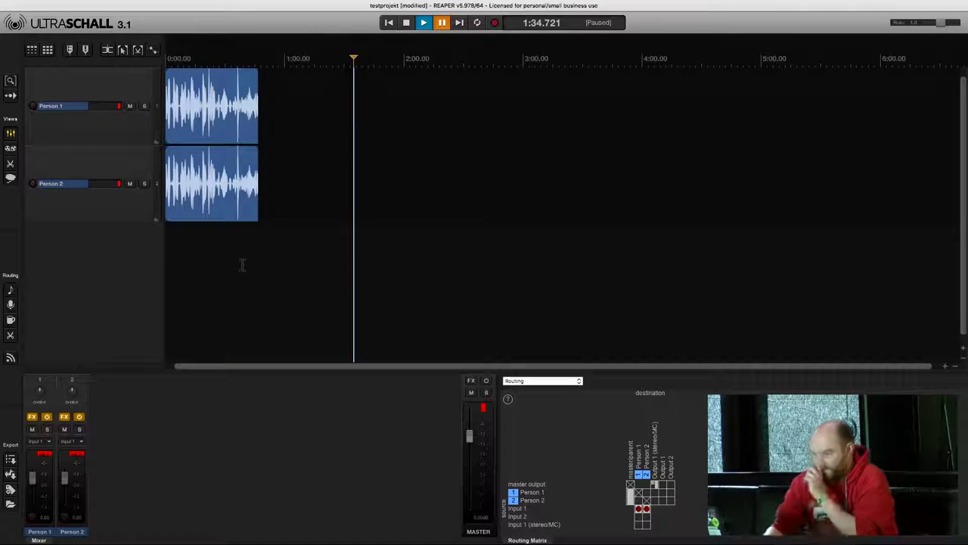
- Move the Person 1 clip along its track so that it starts at about 1:26
{"action": "left_click", "coordinate": [202, 105]}
{"action": "left_click_drag", "start_coordinate": [203, 98], "coordinate": [339, 117]}
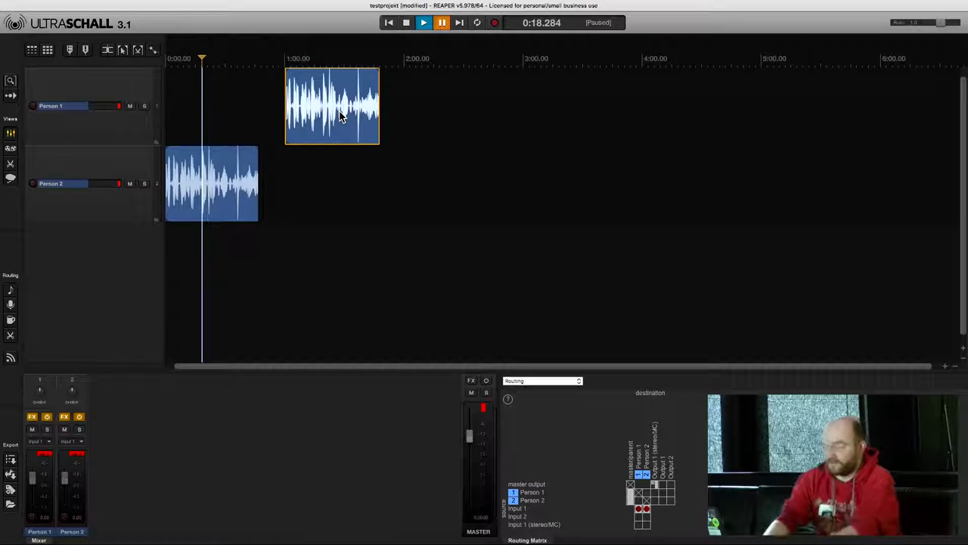
{"action": "left_click_drag", "start_coordinate": [345, 117], "coordinate": [409, 118]}
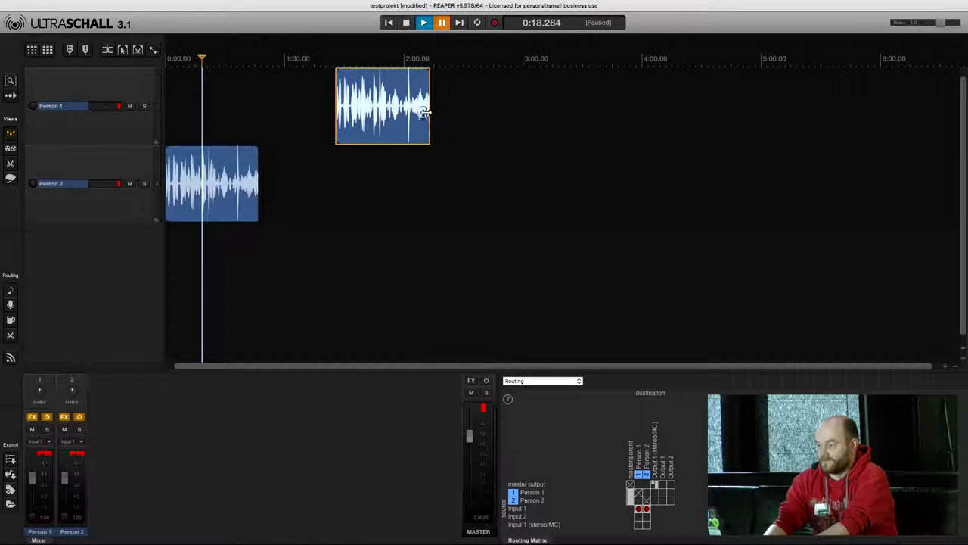
- Split the Person 1 clip at about 1:48 and move the second part to start at about 2:32
{"action": "left_click", "coordinate": [380, 121]}
{"action": "key", "text": "s"}
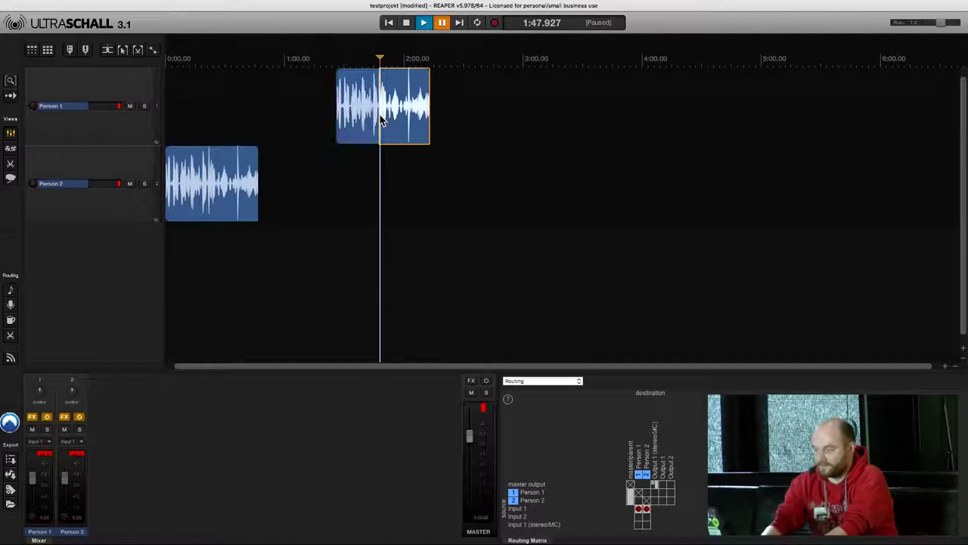
{"action": "left_click_drag", "start_coordinate": [407, 115], "coordinate": [506, 87]}
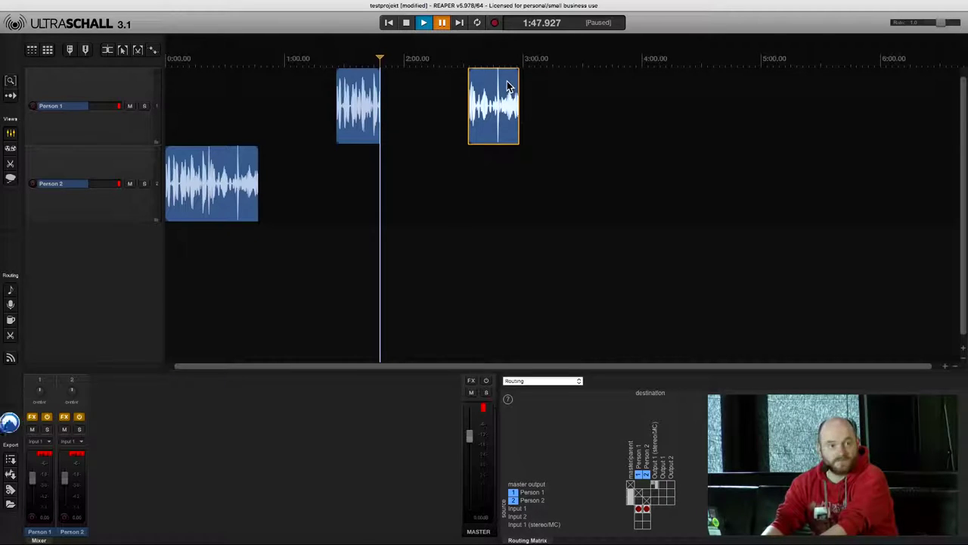
- Extend the start edge of the second Person 1 part back to about 2:11 to restore its cut audio
{"action": "left_click_drag", "start_coordinate": [469, 99], "coordinate": [426, 123]}
{"action": "left_click", "coordinate": [496, 134]}
{"action": "mouse_move", "coordinate": [519, 123]}
{"action": "left_mouse_down"}
{"action": "mouse_move", "coordinate": [634, 104]}
{"action": "mouse_move", "coordinate": [497, 118]}
{"action": "mouse_move", "coordinate": [529, 121]}
{"action": "mouse_move", "coordinate": [521, 119]}
{"action": "left_mouse_up"}
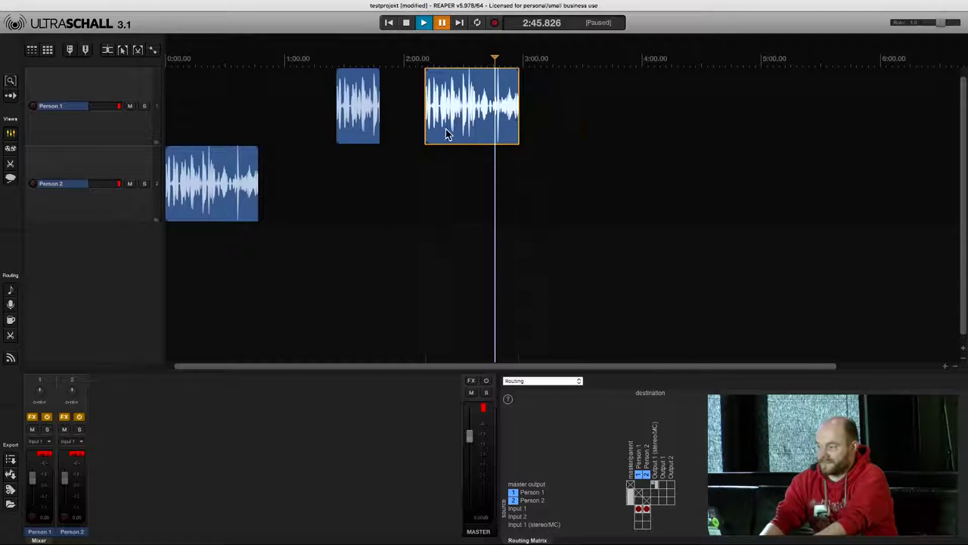
- Delete the earlier Person 1 fragment and move the remaining clip to start at about 1:30
{"action": "left_click", "coordinate": [353, 121]}
{"action": "key", "text": "Delete"}
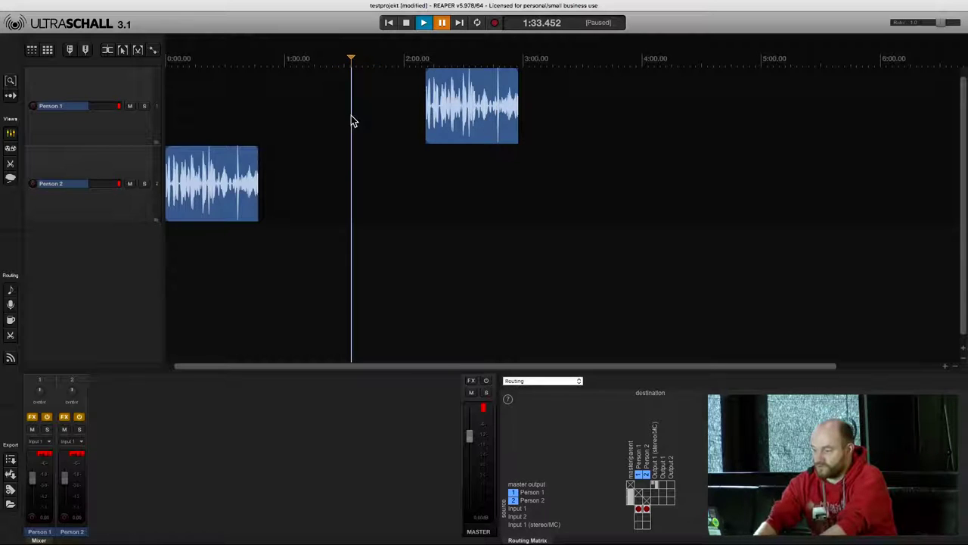
{"action": "left_click", "coordinate": [490, 98]}
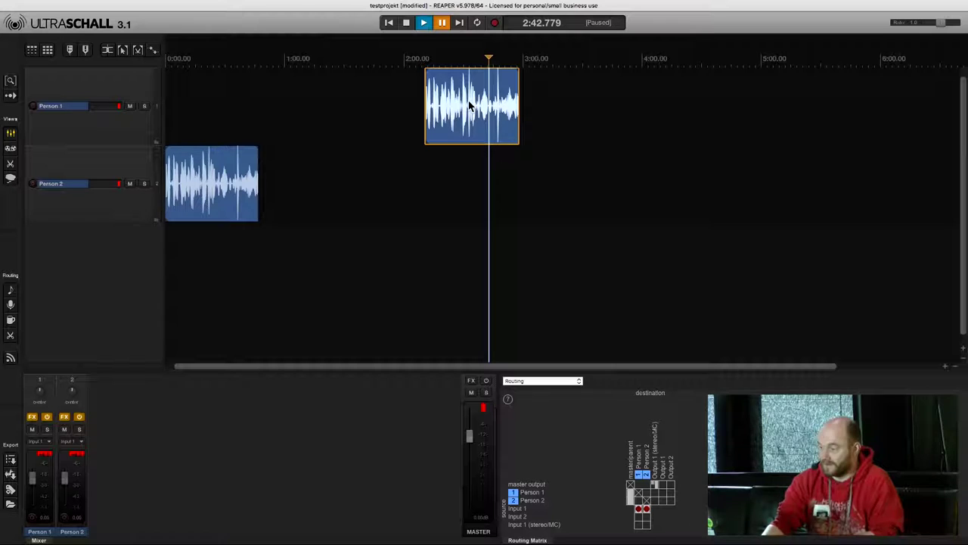
{"action": "left_click_drag", "start_coordinate": [469, 104], "coordinate": [410, 106]}
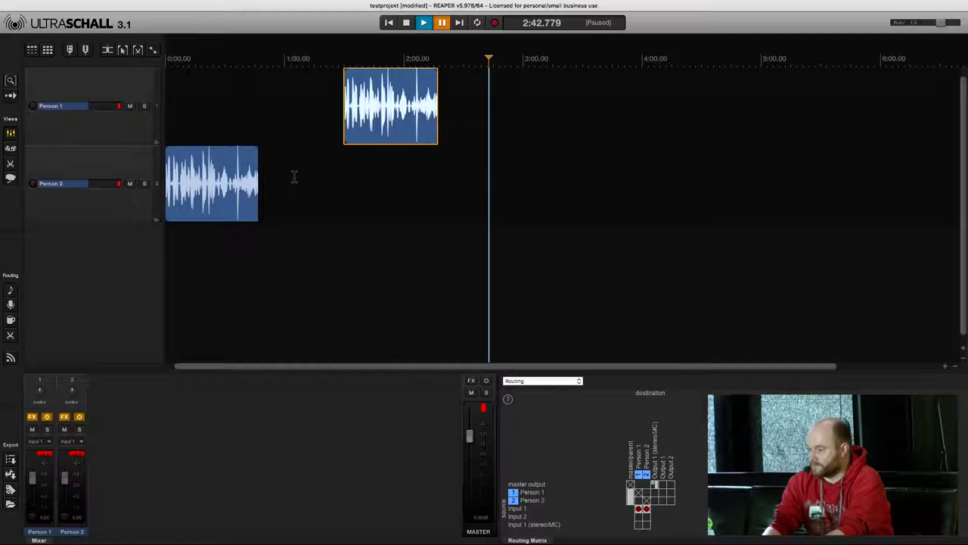
- Switch the track selection back and forth between Person 1 and Person 2, ending with Person 1 selected
{"action": "left_click", "coordinate": [123, 123]}
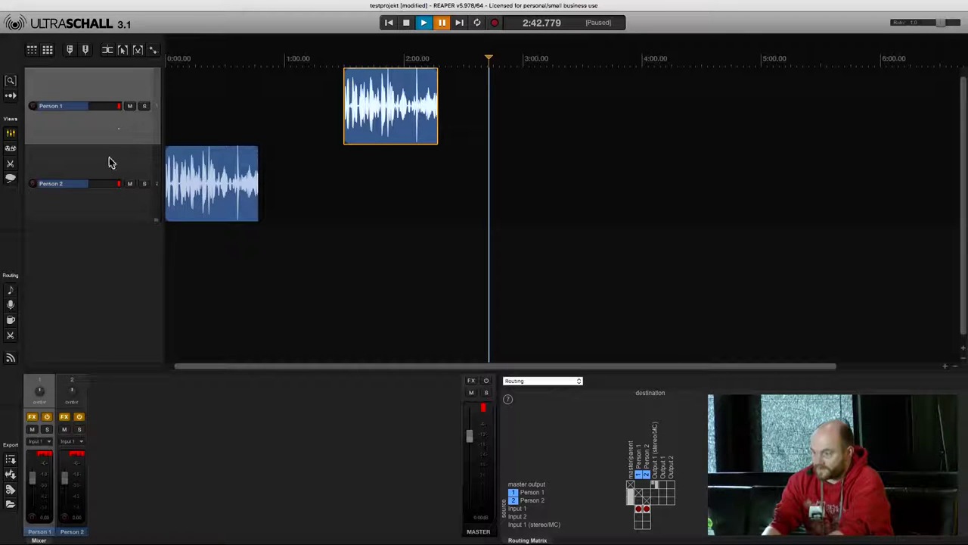
{"action": "left_click", "coordinate": [110, 157]}
{"action": "left_click", "coordinate": [108, 132]}
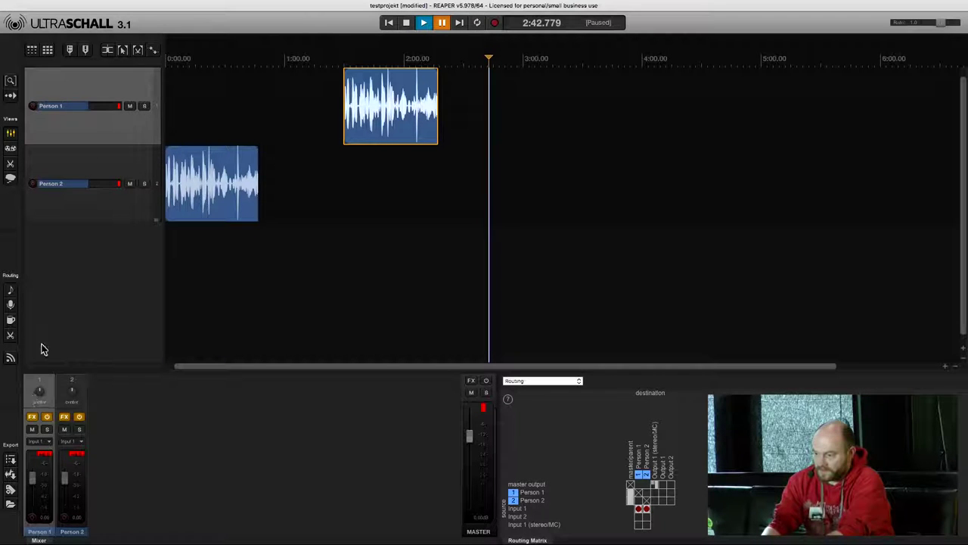
{"action": "left_click", "coordinate": [66, 158]}
{"action": "left_click", "coordinate": [71, 126]}
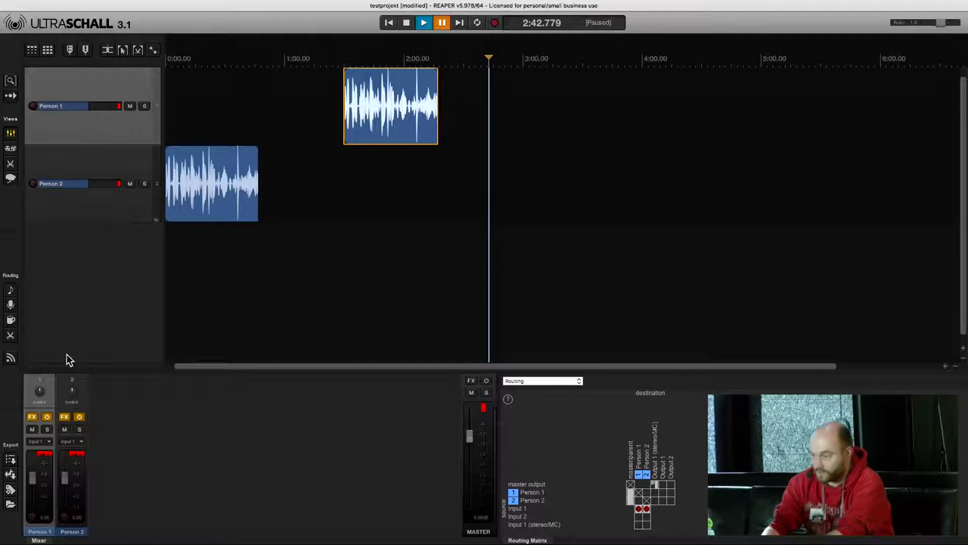
- Mute the Person 1 track and play its clip briefly from about 1:47
{"action": "left_click", "coordinate": [135, 107]}
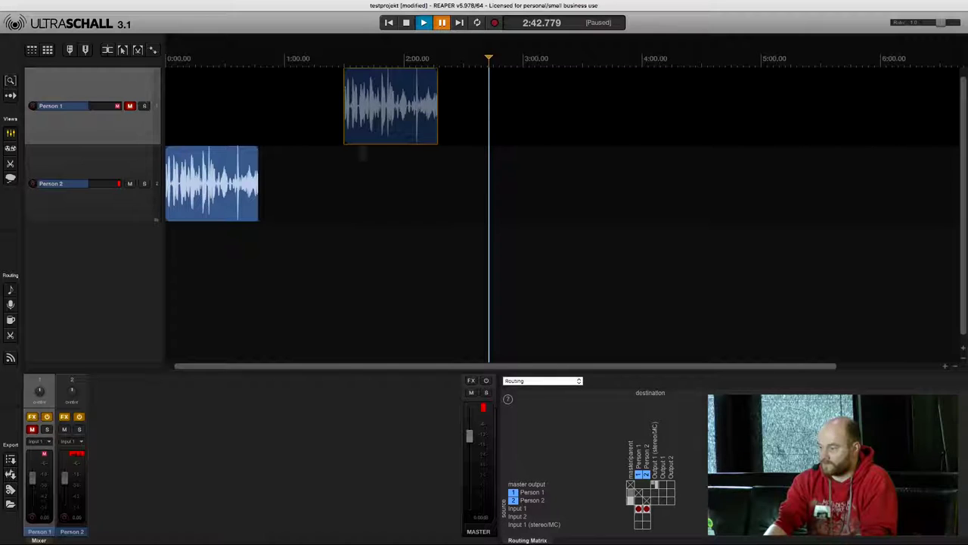
{"action": "left_click", "coordinate": [377, 178]}
{"action": "key", "text": "space"}
{"action": "key", "text": "space"}
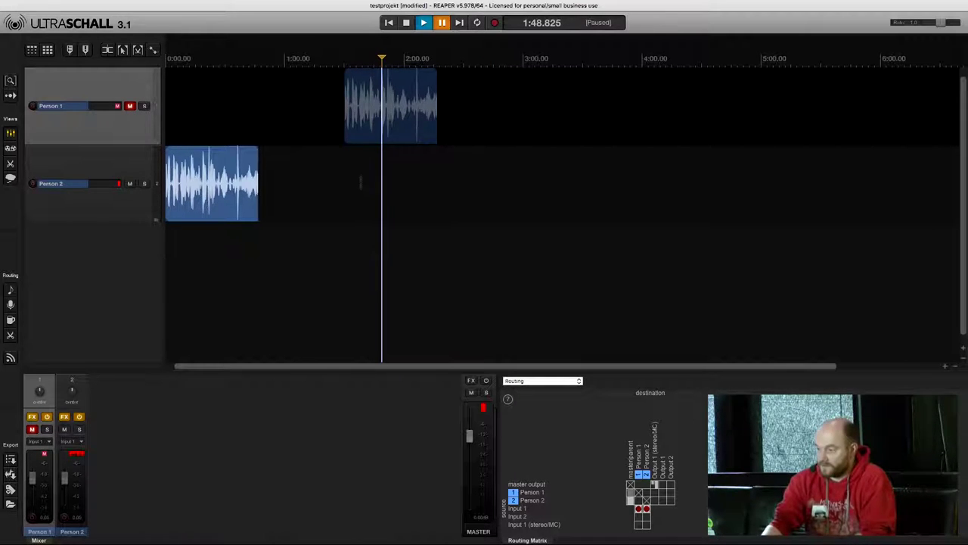
- Unmute the Person 1 track and play its clip briefly again
{"action": "left_click", "coordinate": [130, 106]}
{"action": "key", "text": "space"}
{"action": "key", "text": "space"}
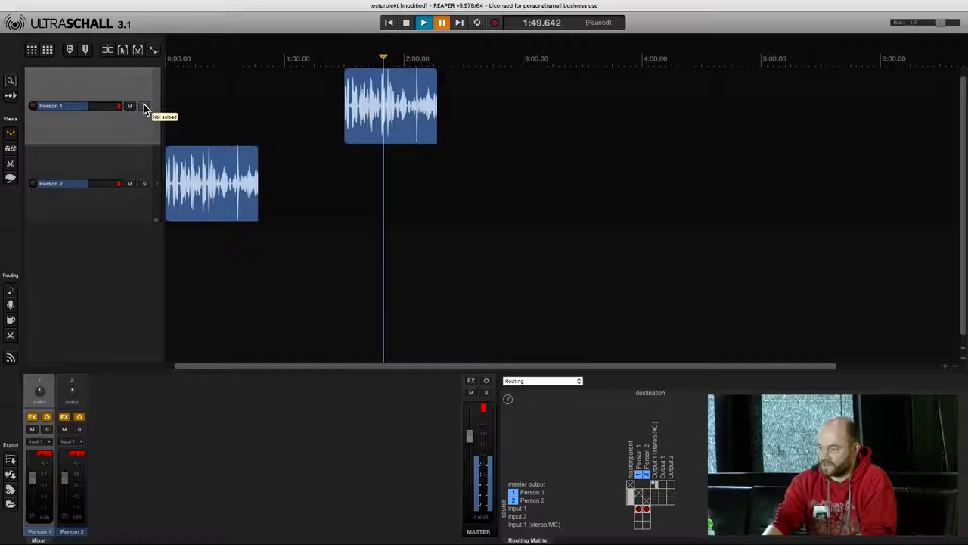
- Move the Person 1 clip to start at about 0:23 and solo the Person 1 track
{"action": "left_click_drag", "start_coordinate": [333, 86], "coordinate": [190, 99]}
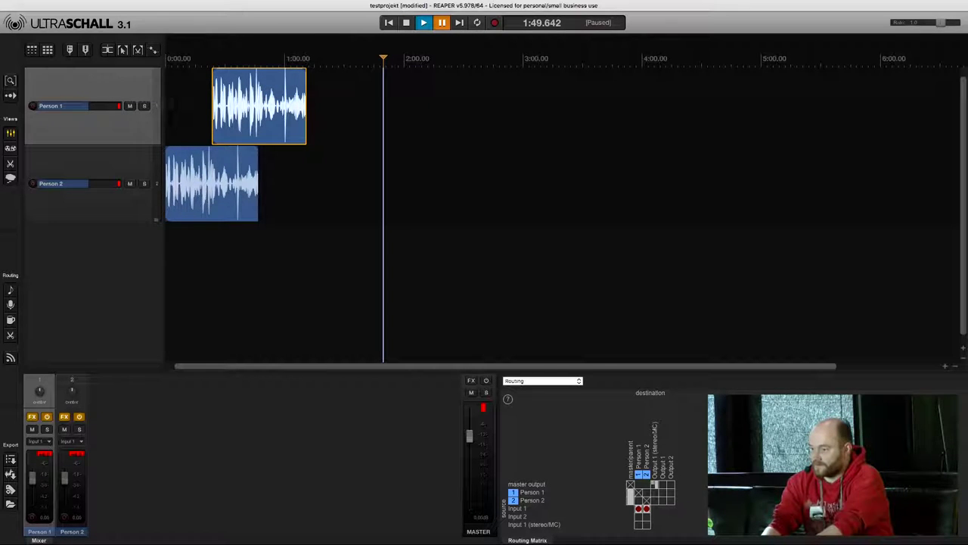
{"action": "left_click", "coordinate": [144, 106]}
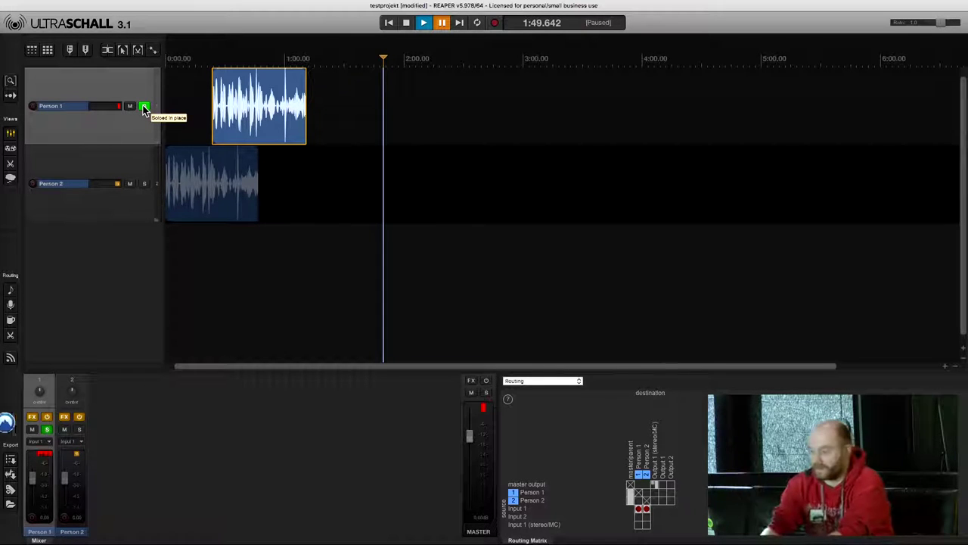
- Play the soloed Person 1 clip briefly from about 0:35, unsolo the track and play both clips together
{"action": "left_click", "coordinate": [235, 140]}
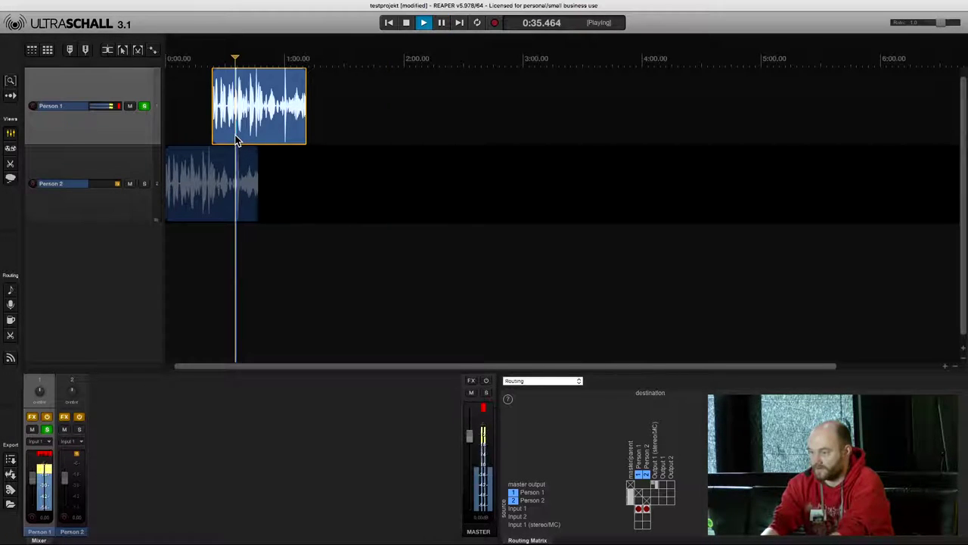
{"action": "key", "text": "ctrl+space"}
{"action": "left_click", "coordinate": [144, 106]}
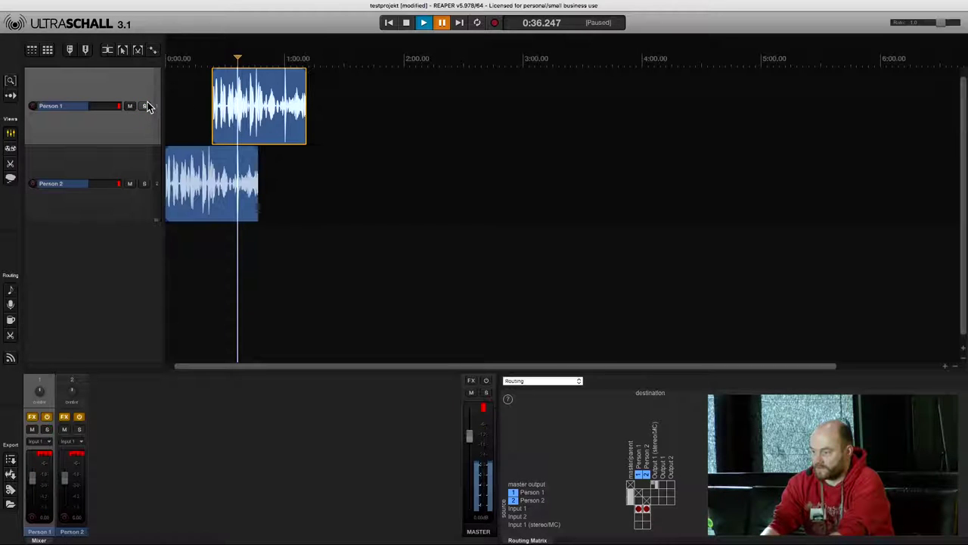
{"action": "key", "text": "ctrl+space"}
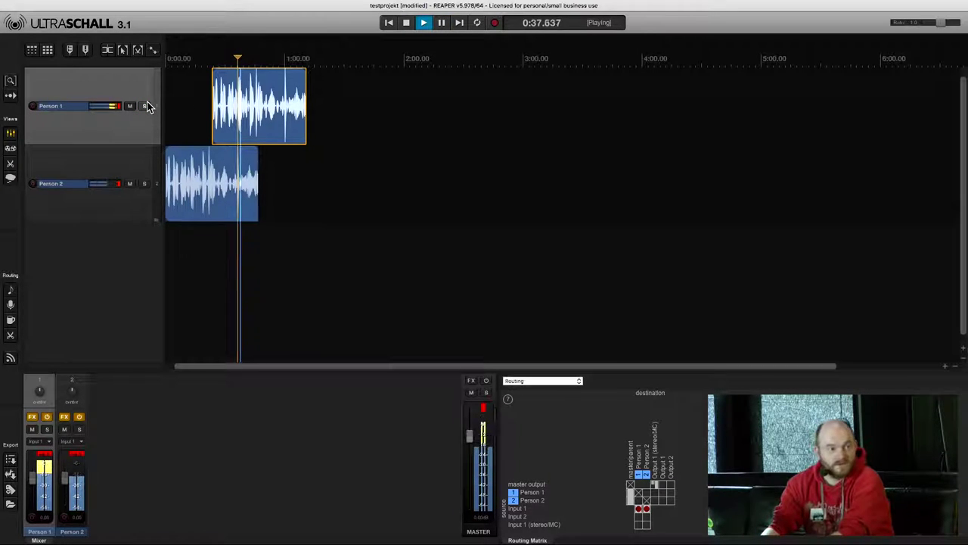
{"action": "key", "text": "ctrl+space"}
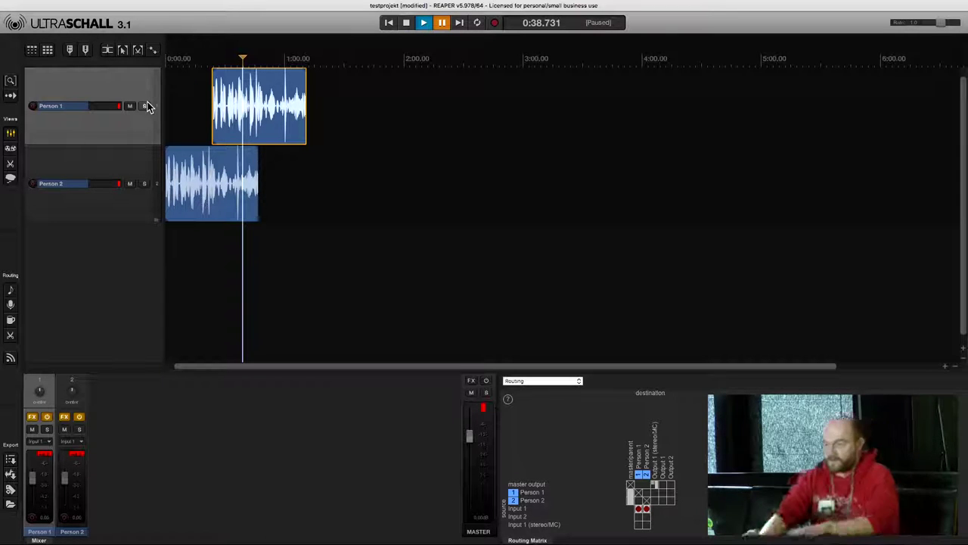
- Mute and unmute the Person 1 track, and solo and unsolo it once
{"action": "left_click", "coordinate": [130, 106]}
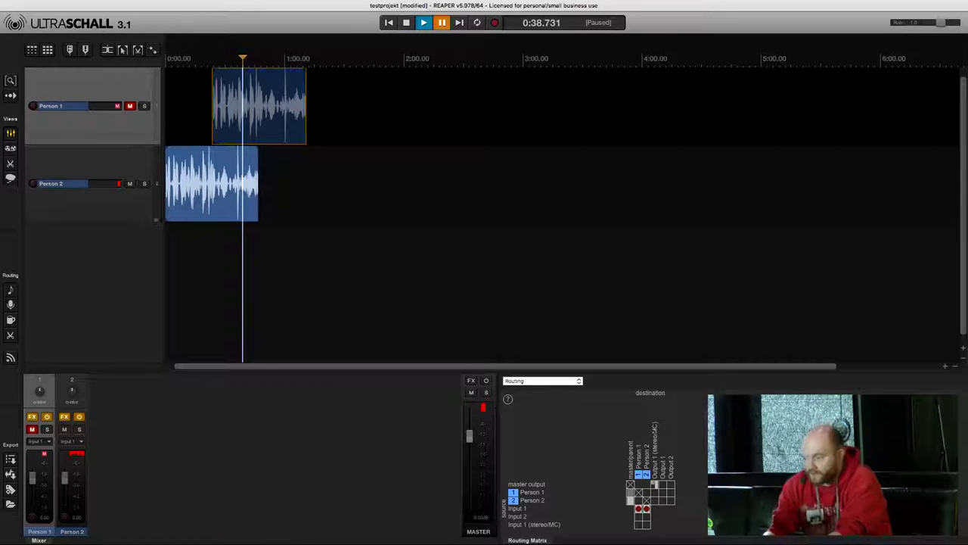
{"action": "left_click", "coordinate": [131, 106]}
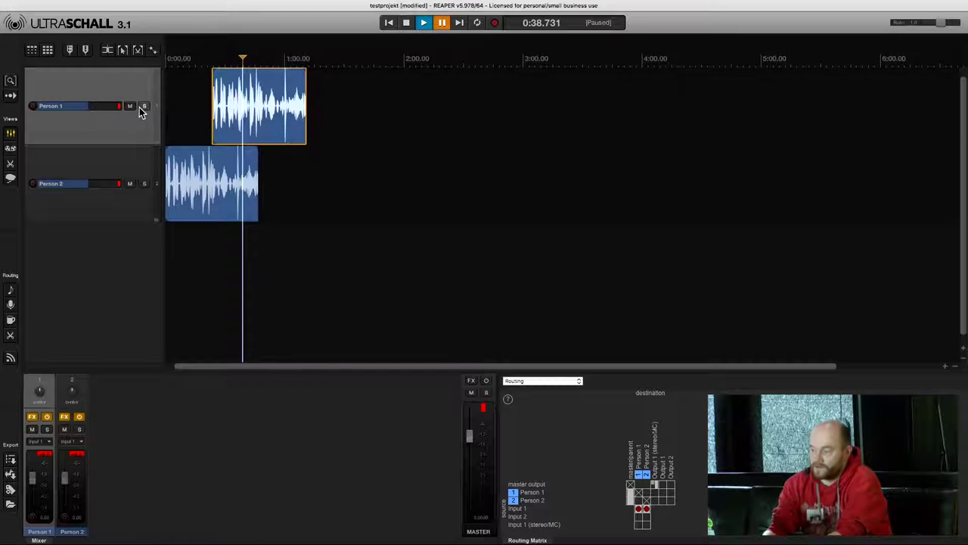
{"action": "left_click", "coordinate": [144, 107]}
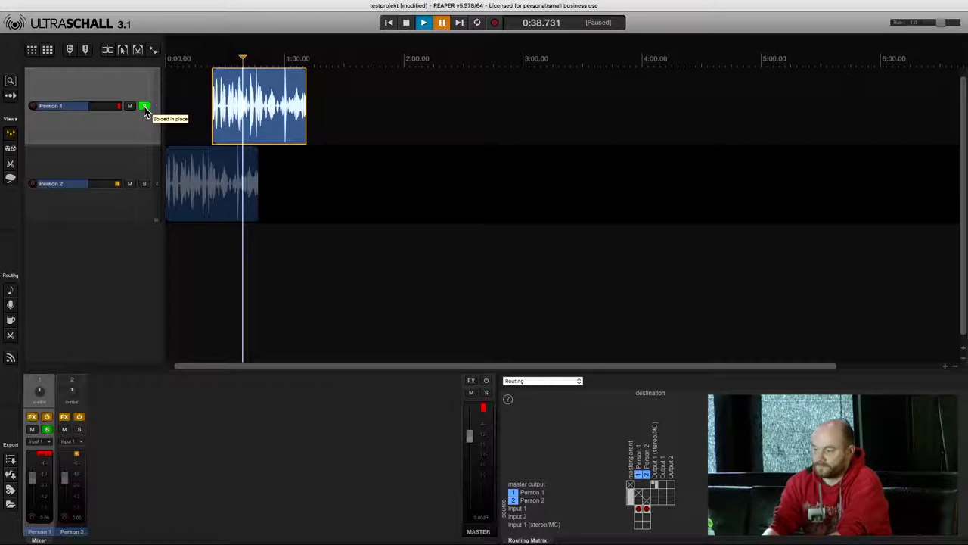
{"action": "left_click", "coordinate": [144, 106]}
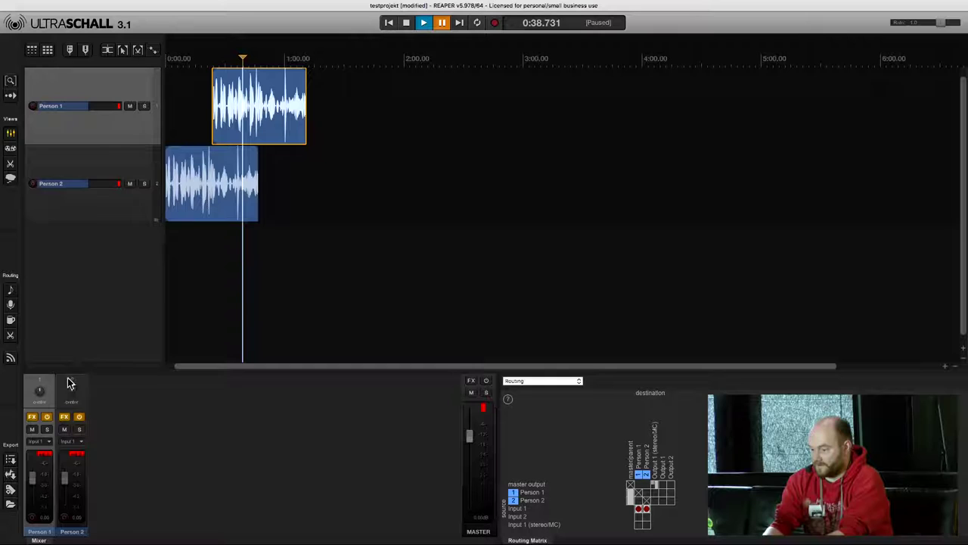
- Shrink the mixer and routing area below the timeline and enlarge it again
{"action": "left_click_drag", "start_coordinate": [67, 371], "coordinate": [104, 441]}
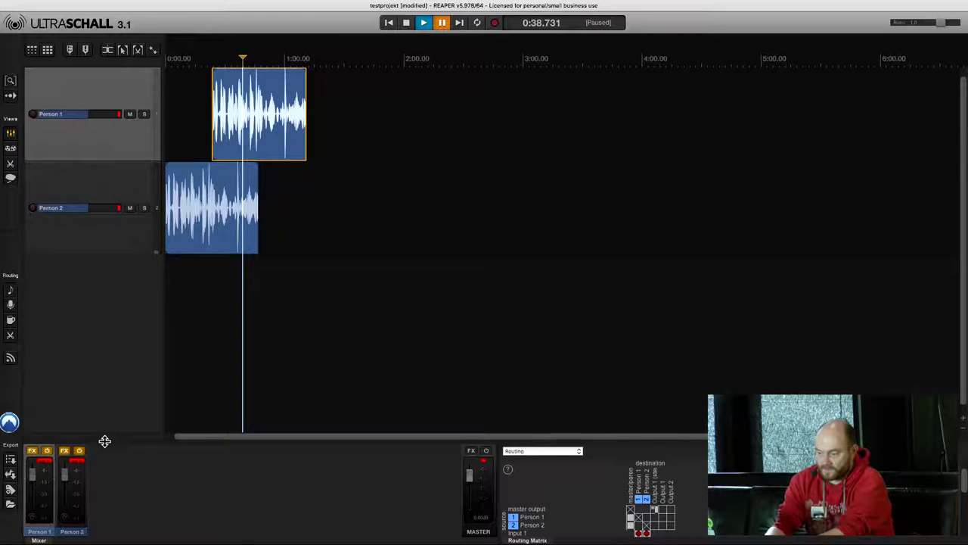
{"action": "left_click_drag", "start_coordinate": [104, 438], "coordinate": [112, 347]}
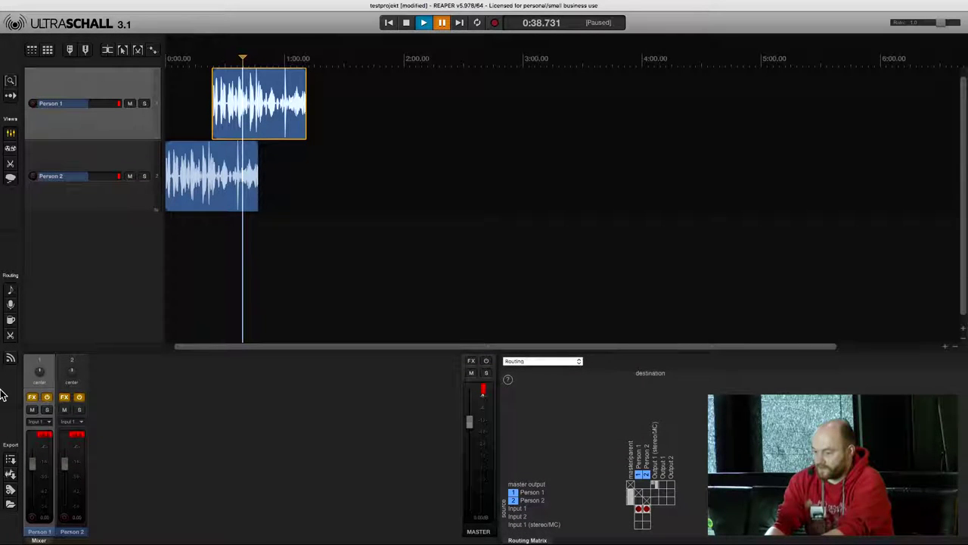
- Switch to NordVPN on the desktop, try a quick connect, close its alert and return to REAPER
{"action": "key", "text": "super+Tab"}
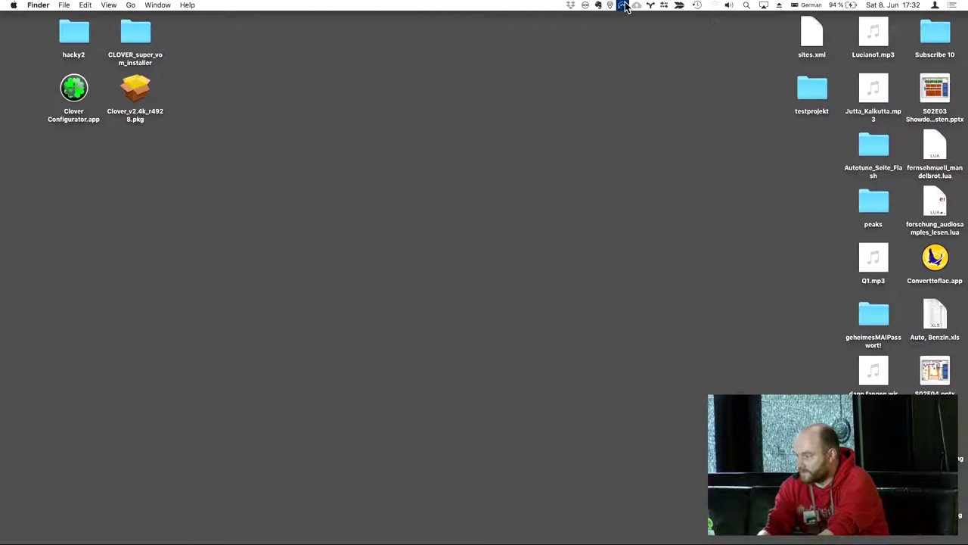
{"action": "left_click", "coordinate": [622, 5]}
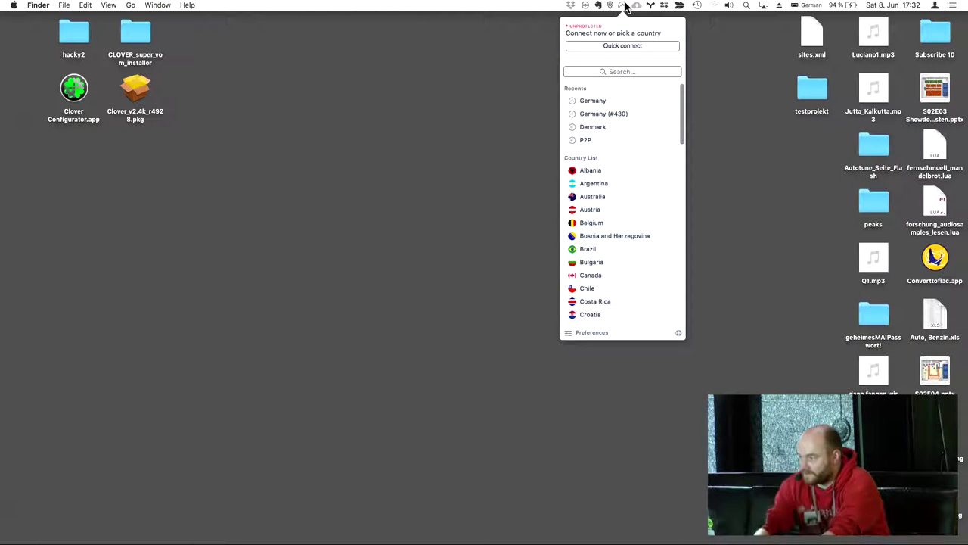
{"action": "left_click", "coordinate": [598, 46]}
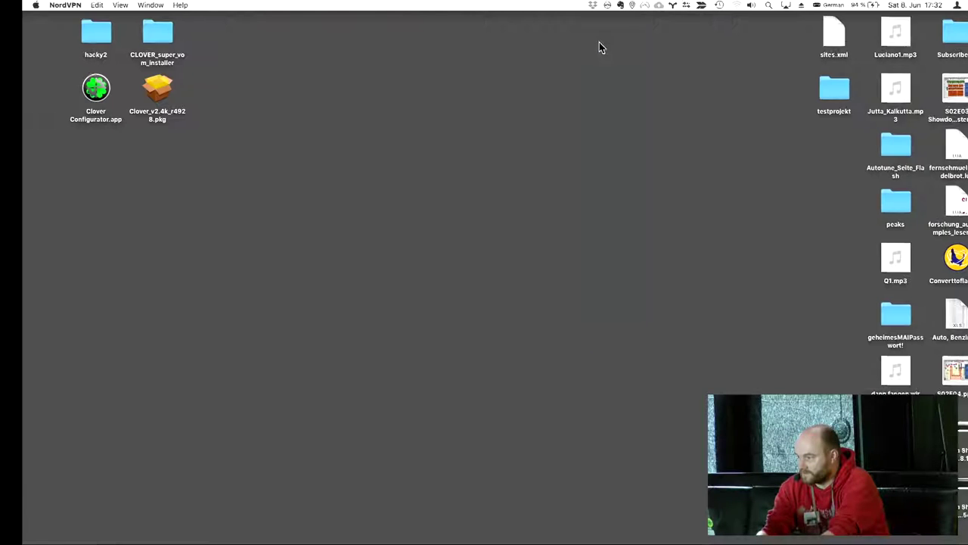
{"action": "left_click", "coordinate": [579, 161]}
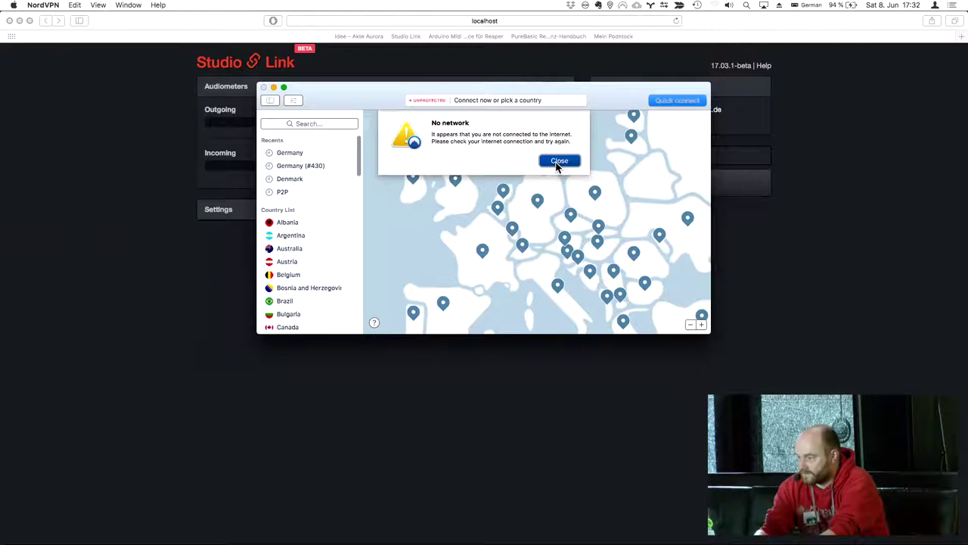
{"action": "key", "text": "super+h"}
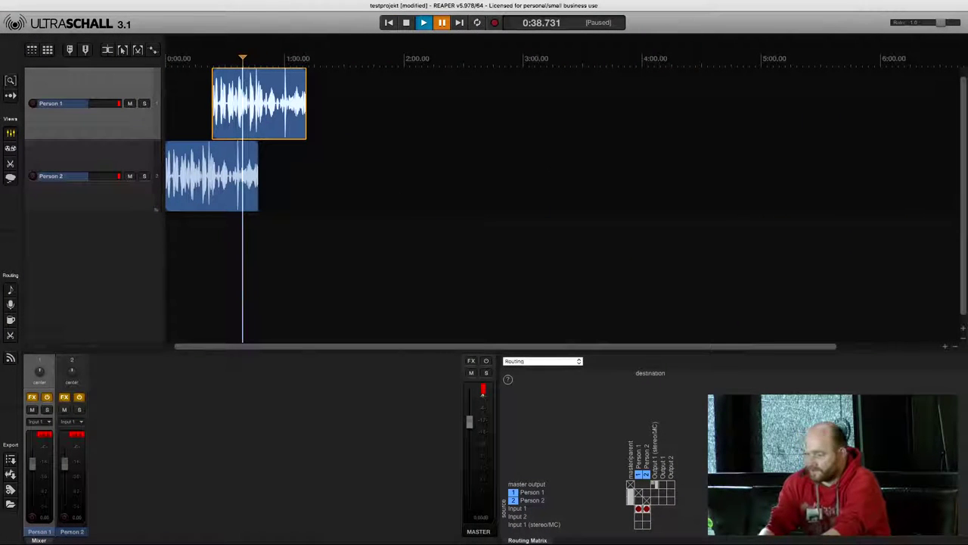
- Select the Person 2 track, stretch the mixer area to most of the window height and reduce it to about two fifths
{"action": "left_click", "coordinate": [83, 358]}
{"action": "left_click_drag", "start_coordinate": [81, 350], "coordinate": [103, 124]}
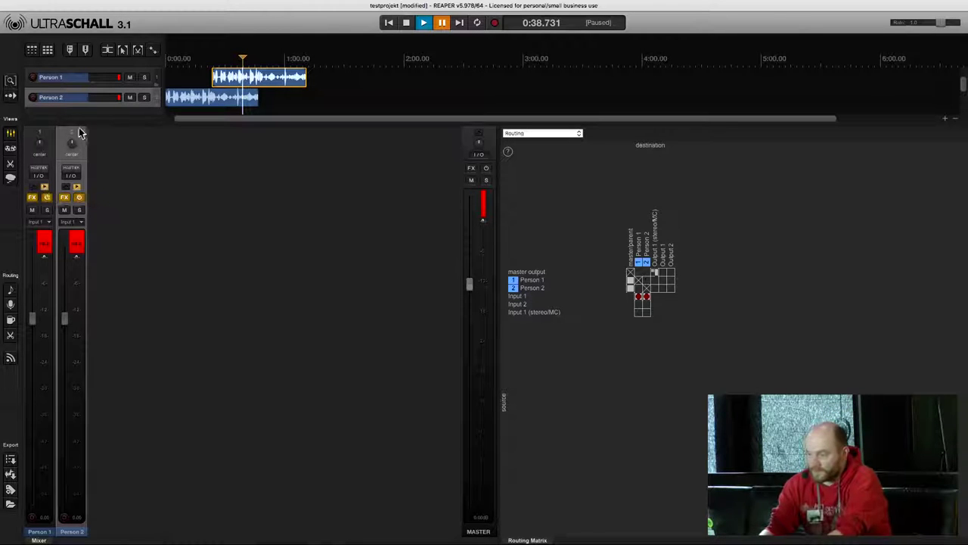
{"action": "left_click_drag", "start_coordinate": [83, 123], "coordinate": [98, 329]}
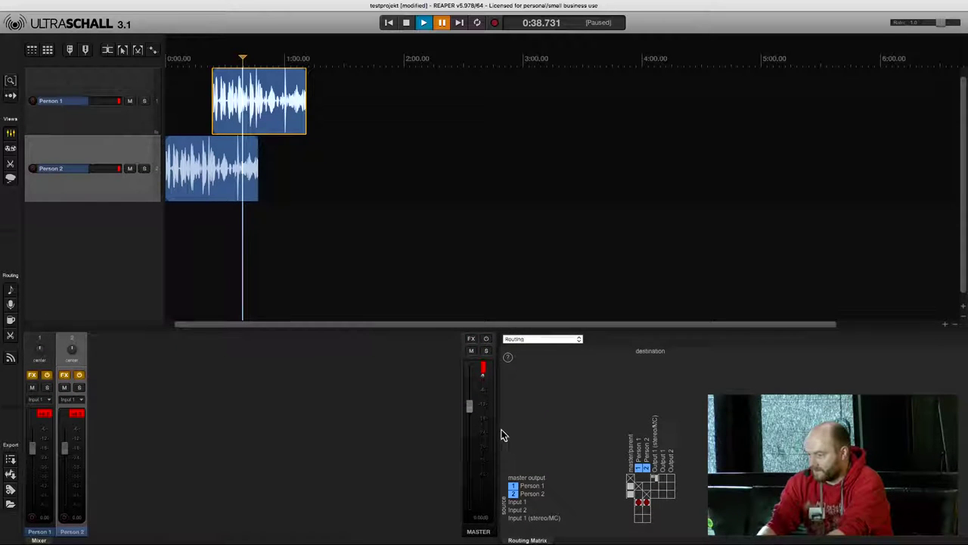
- Widen the Mixer against the Routing Matrix, settling the divider at about 70 percent of the window width
{"action": "left_click_drag", "start_coordinate": [496, 429], "coordinate": [914, 426]}
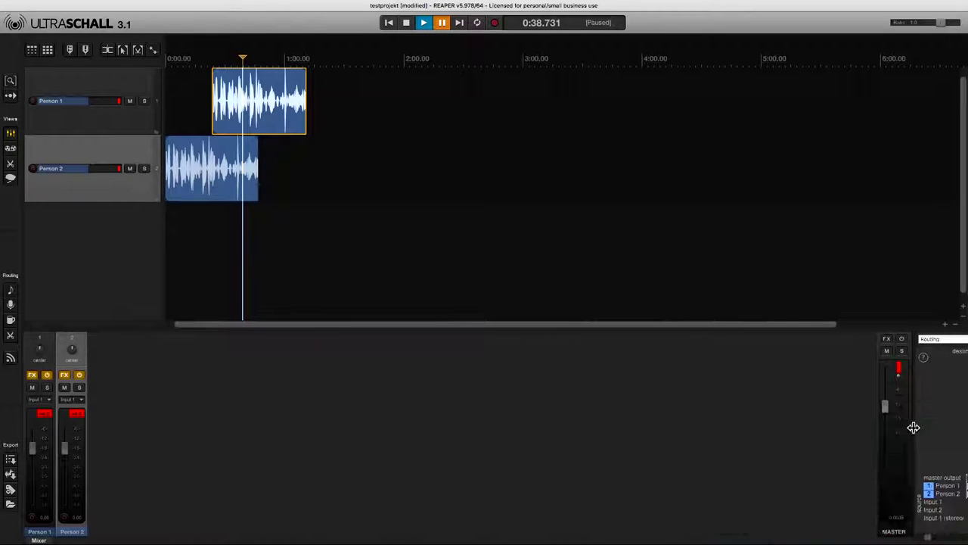
{"action": "left_click_drag", "start_coordinate": [929, 539], "coordinate": [944, 533]}
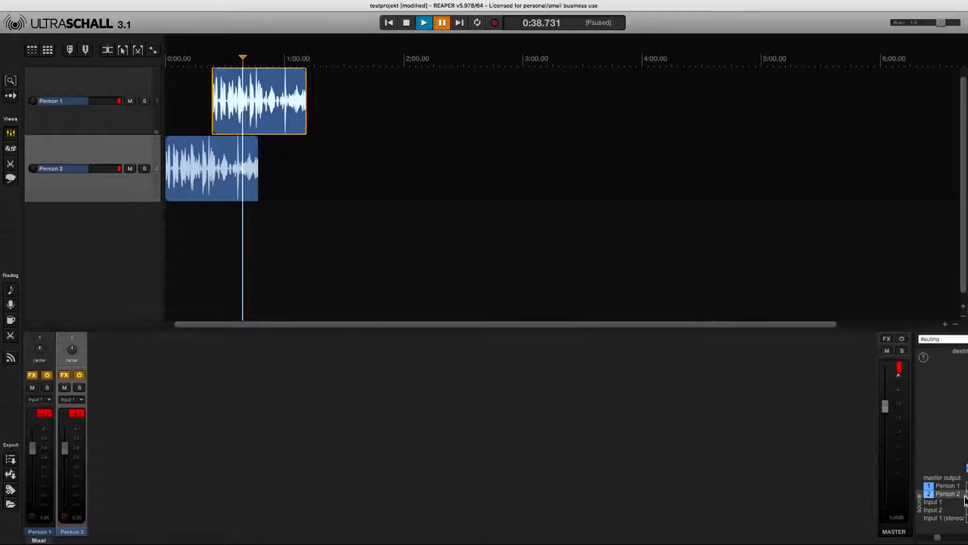
{"action": "left_click_drag", "start_coordinate": [913, 488], "coordinate": [687, 501]}
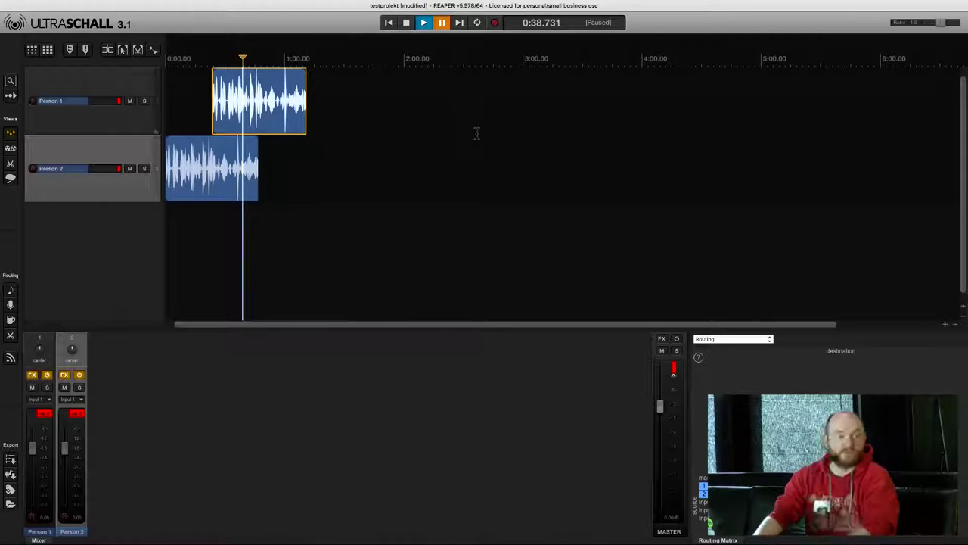
- Place the edit cursor at about 1:26 and zoom the timeline to fit the whole project
{"action": "left_click", "coordinate": [337, 98]}
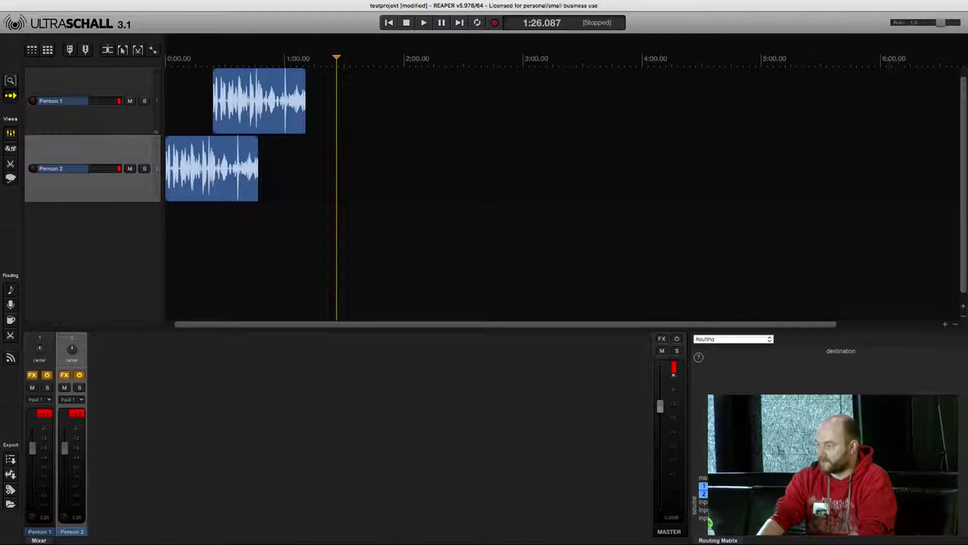
{"action": "left_click", "coordinate": [12, 80]}
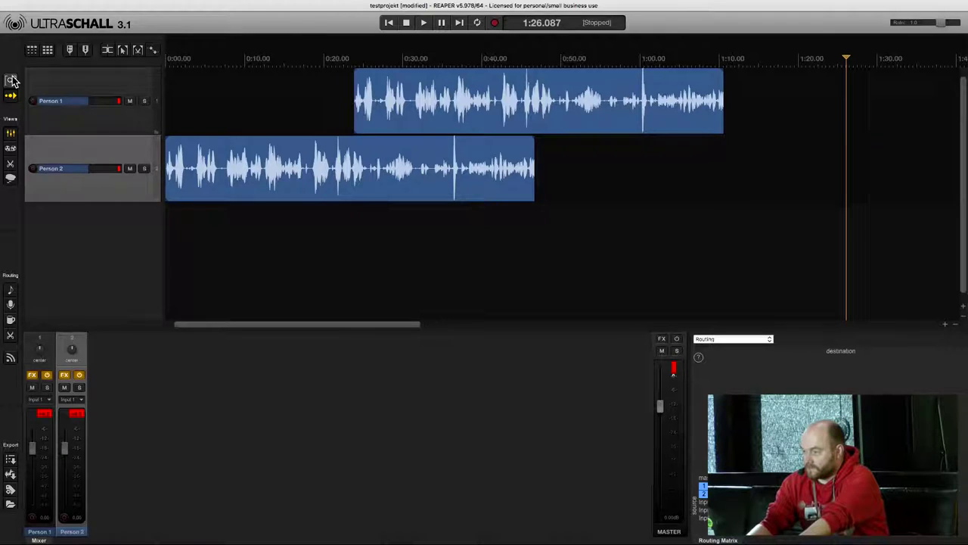
- Switch to the other REAPER instance and bring up its S02E05A_Udo_schneidet project
{"action": "key", "text": "super+h"}
{"action": "mouse_move", "coordinate": [4, 105]}
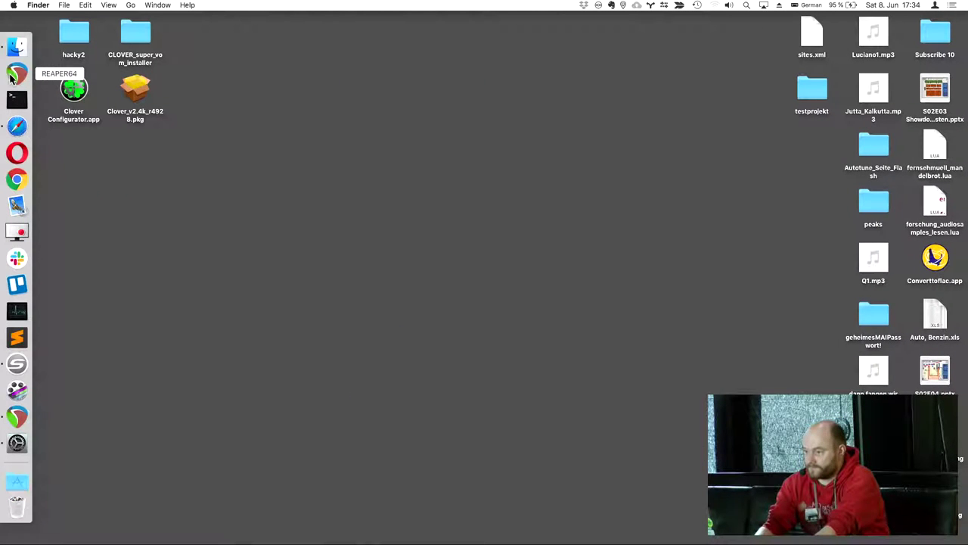
{"action": "left_click", "coordinate": [12, 75]}
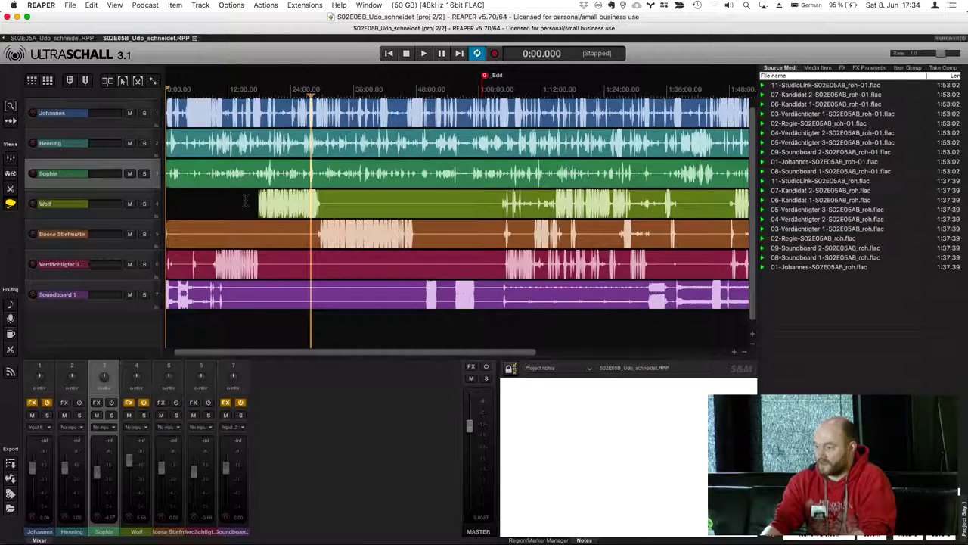
{"action": "left_click", "coordinate": [66, 40]}
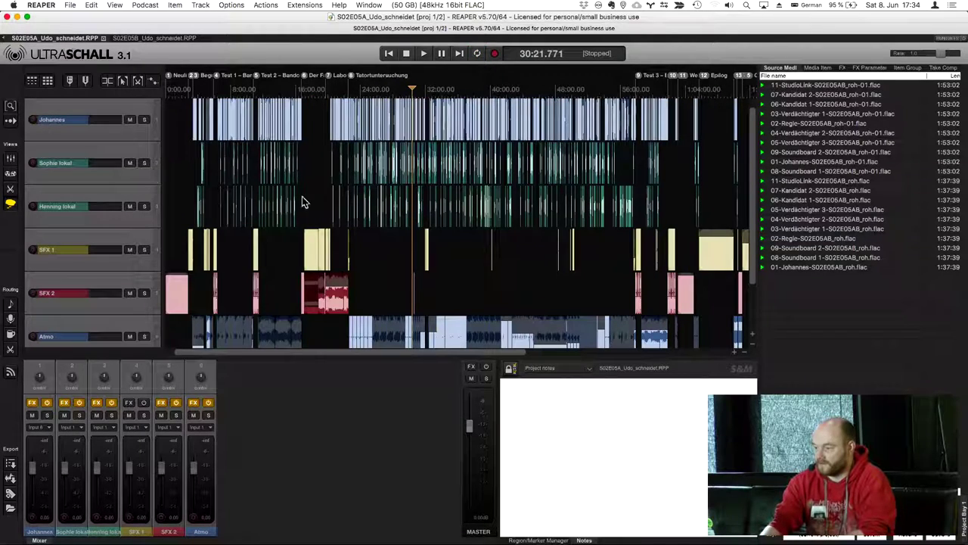
- Examine the S02E05A project in full and place the edit cursor at about 32:02 to inspect the clips there up close
{"action": "left_click", "coordinate": [12, 106]}
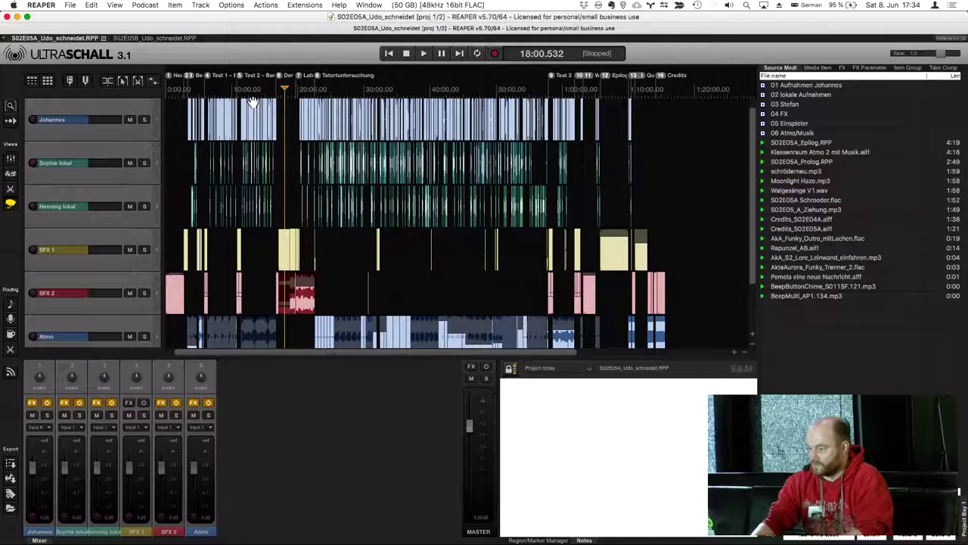
{"action": "left_click", "coordinate": [378, 184]}
{"action": "scroll", "coordinate": [377, 182], "scroll_direction": "up", "scroll_amount": 1}
{"action": "scroll", "coordinate": [378, 182], "scroll_direction": "up", "scroll_amount": 8}
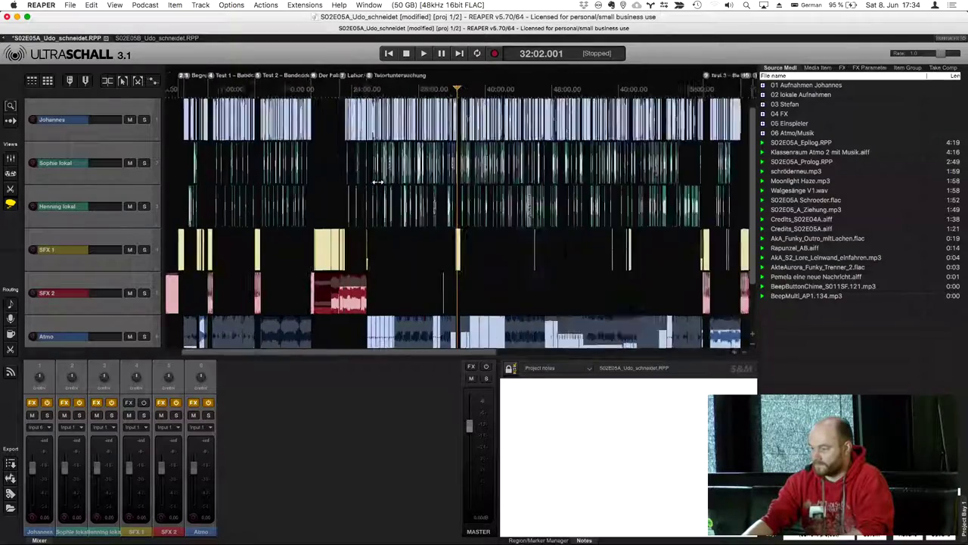
{"action": "scroll", "coordinate": [377, 182], "scroll_direction": "up", "scroll_amount": 8}
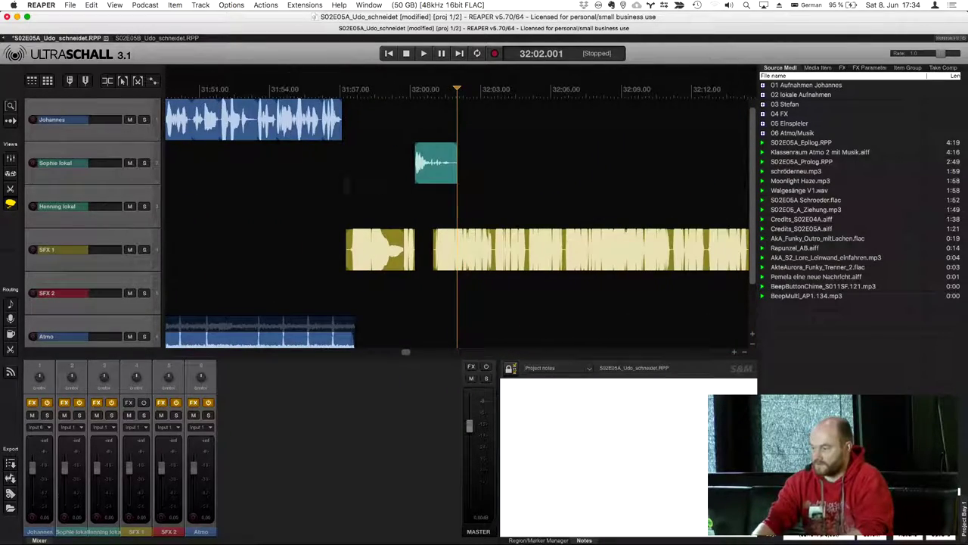
- Return to the testprojekt project and place the edit cursor at about 0:08 to view the Person 2 waveform in detail
{"action": "left_click", "coordinate": [12, 108]}
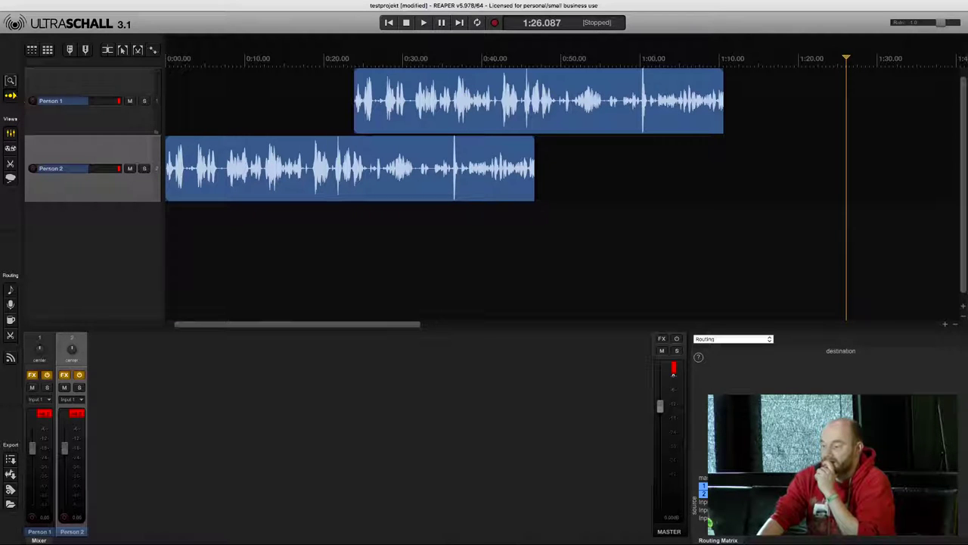
{"action": "left_click", "coordinate": [231, 95]}
{"action": "scroll", "coordinate": [231, 95], "scroll_direction": "up", "scroll_amount": 10}
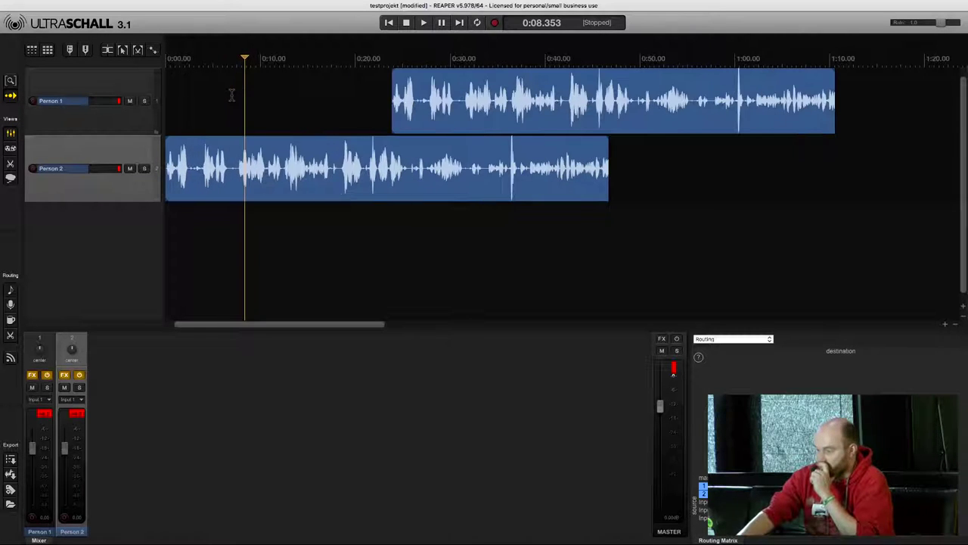
{"action": "scroll", "coordinate": [231, 95], "scroll_direction": "up", "scroll_amount": 6}
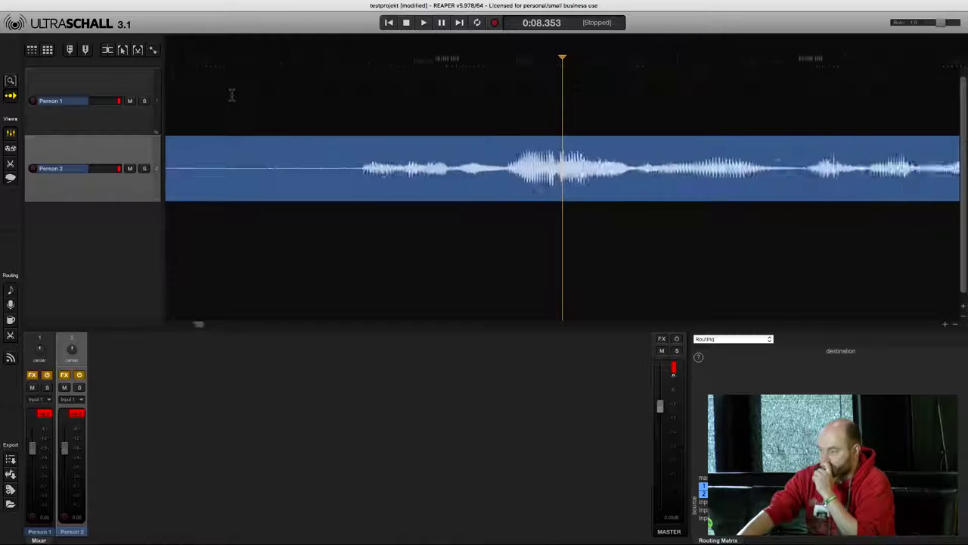
- Play the Person 2 clip from about 0:08, pause it at about 0:15 and widen the timeline view
{"action": "key", "text": "space"}
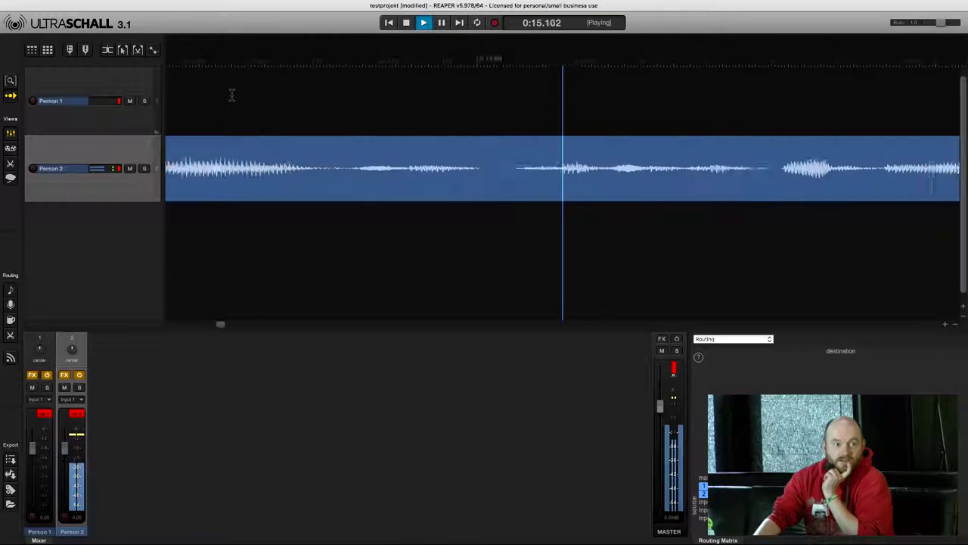
{"action": "key", "text": "space"}
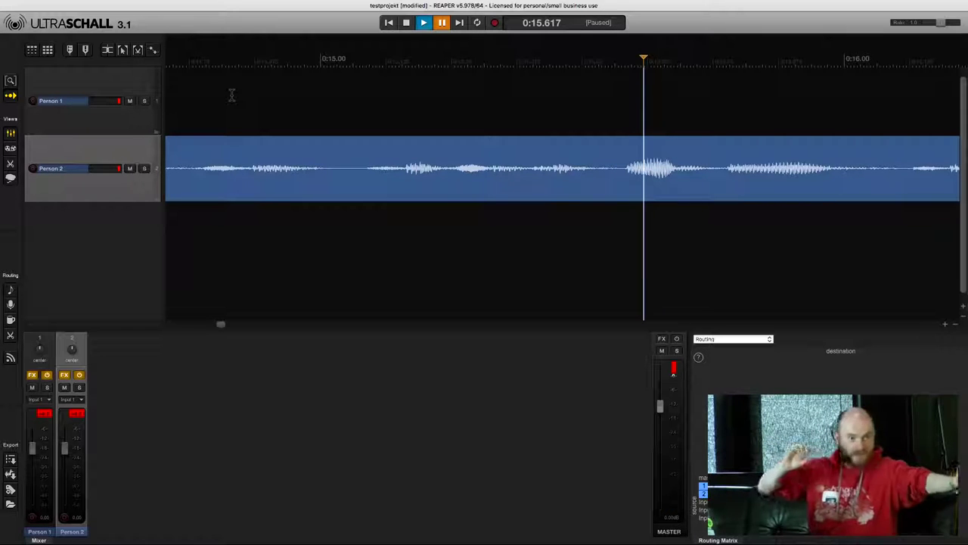
{"action": "scroll", "coordinate": [231, 94], "scroll_direction": "down", "scroll_amount": 2}
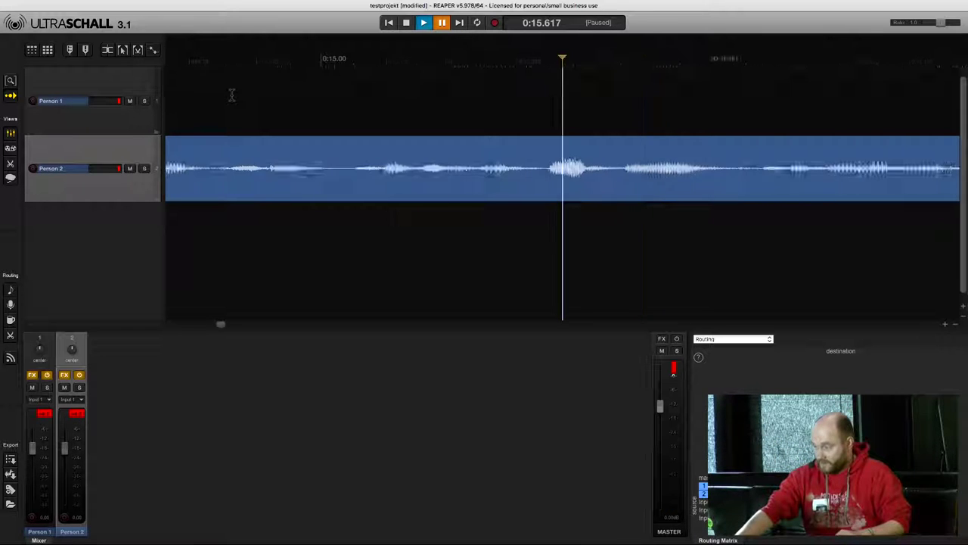
{"action": "scroll", "coordinate": [231, 95], "scroll_direction": "down", "scroll_amount": 10}
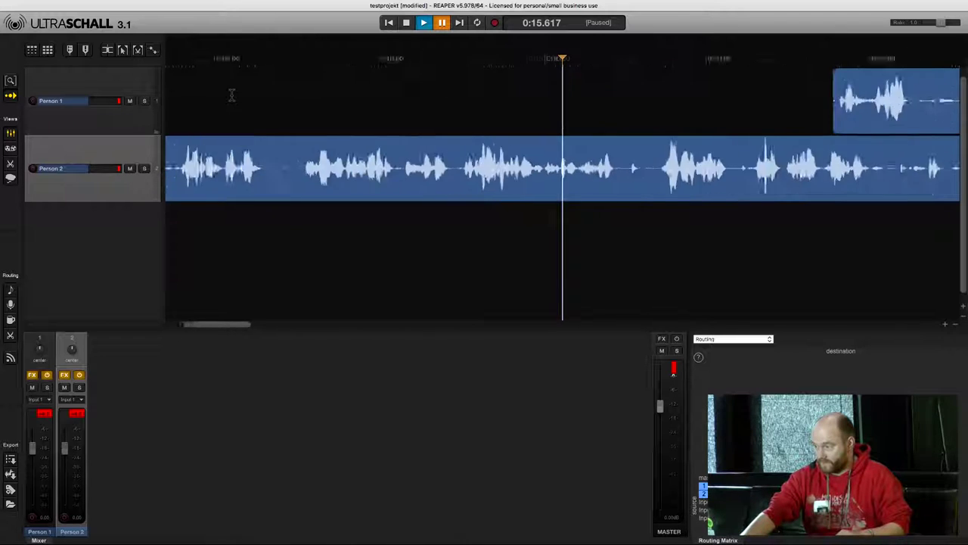
- Play the project from about 0:15, pause it at about 0:20 and view the waveform around the pause point in detail
{"action": "key", "text": "space"}
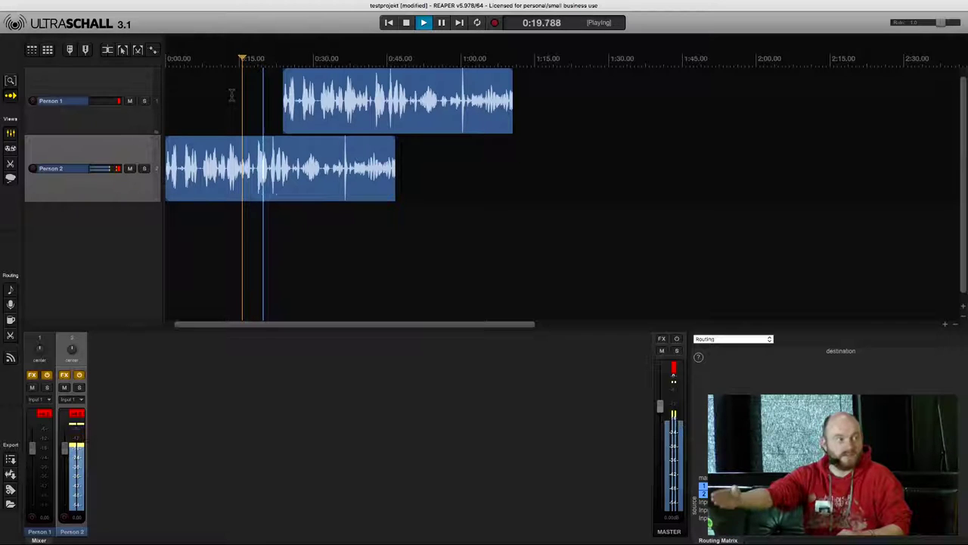
{"action": "key", "text": "space"}
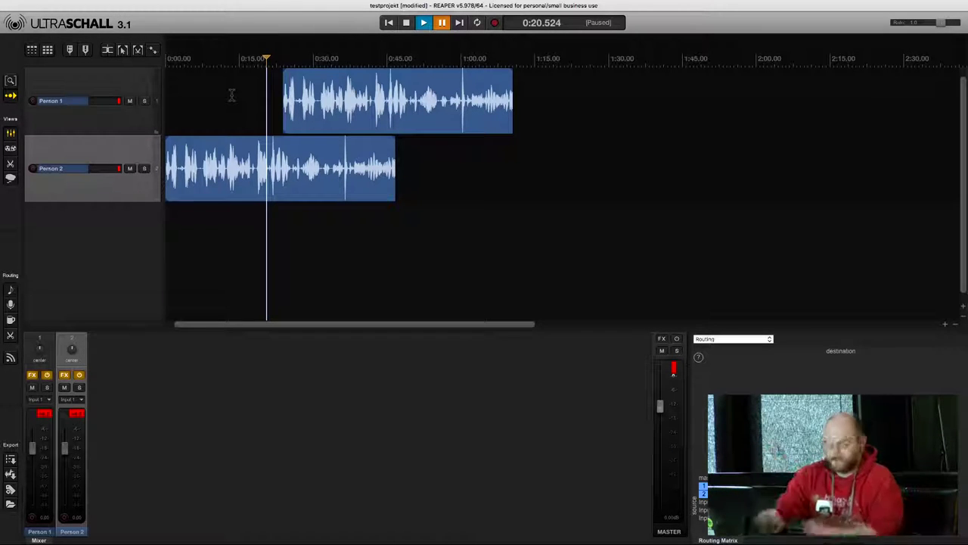
{"action": "scroll", "coordinate": [232, 95], "scroll_direction": "up", "scroll_amount": 10}
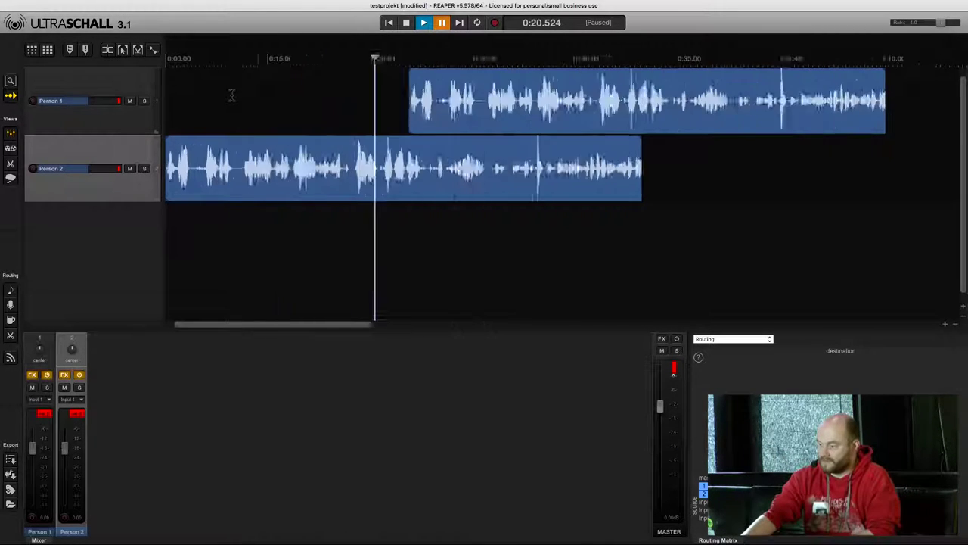
{"action": "scroll", "coordinate": [231, 95], "scroll_direction": "up", "scroll_amount": 3}
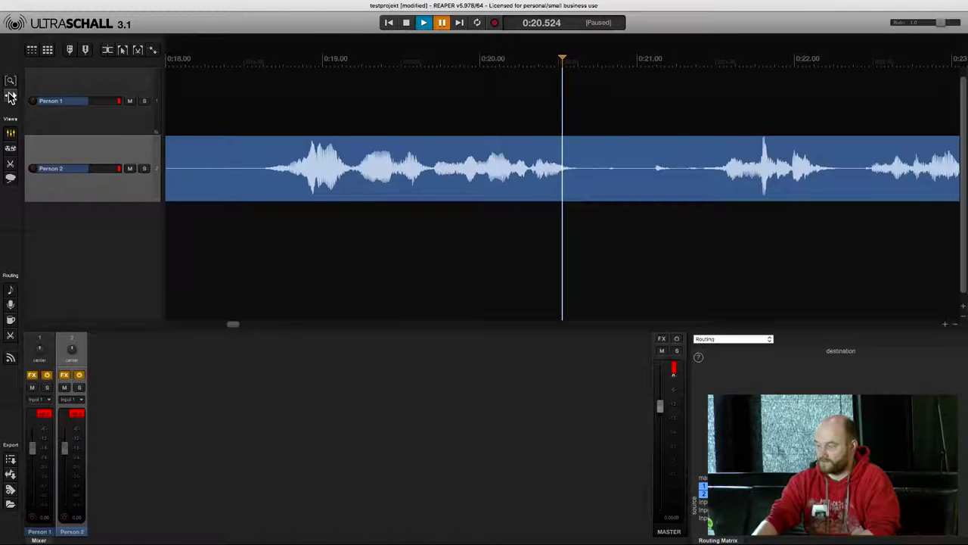
- Play from about 0:20 with follow mode off, pause at about 0:28 and turn follow mode back on
{"action": "key", "text": "space"}
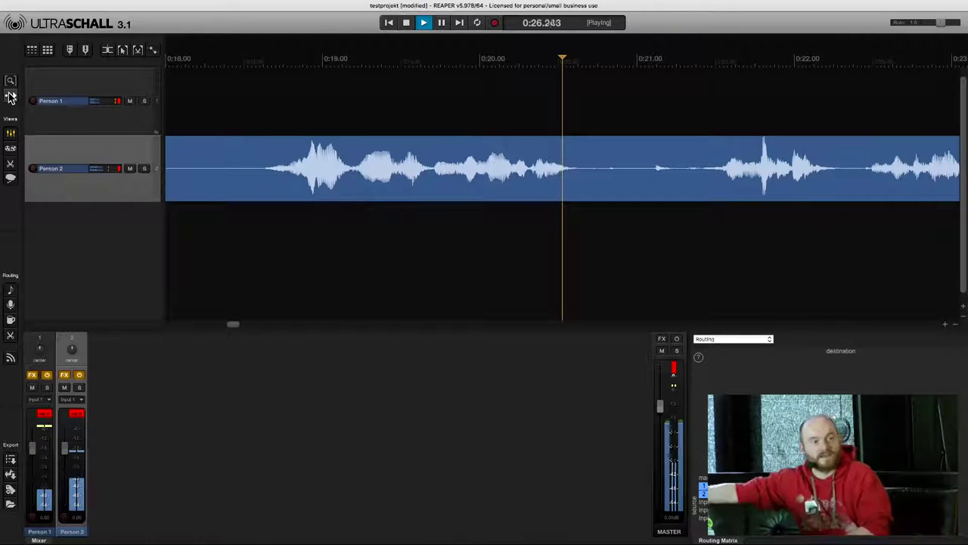
{"action": "key", "text": "space"}
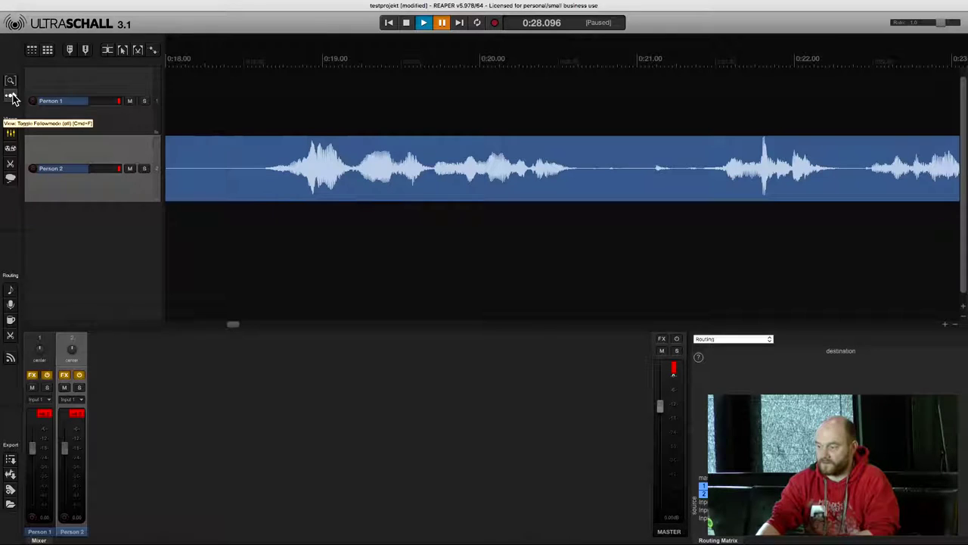
{"action": "left_click", "coordinate": [11, 98]}
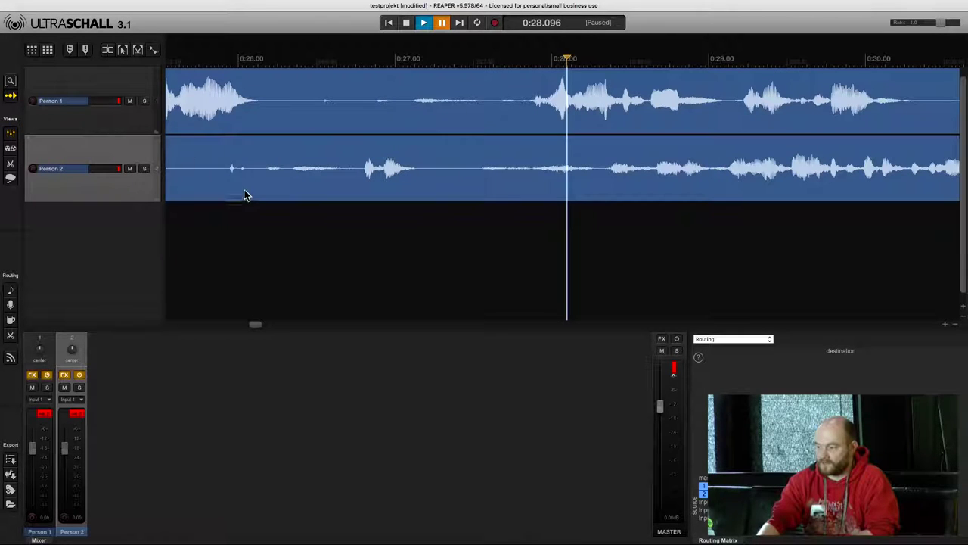
- Play both clips from about 0:26 with the system sound muted, turn follow mode off during playback and stop
{"action": "left_click", "coordinate": [285, 226]}
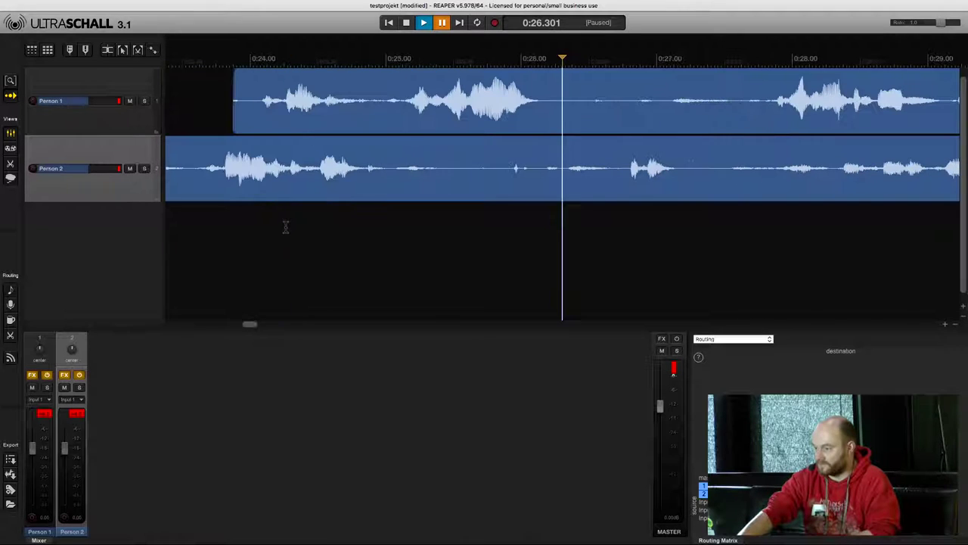
{"action": "scroll", "coordinate": [285, 226], "scroll_direction": "down", "scroll_amount": 5}
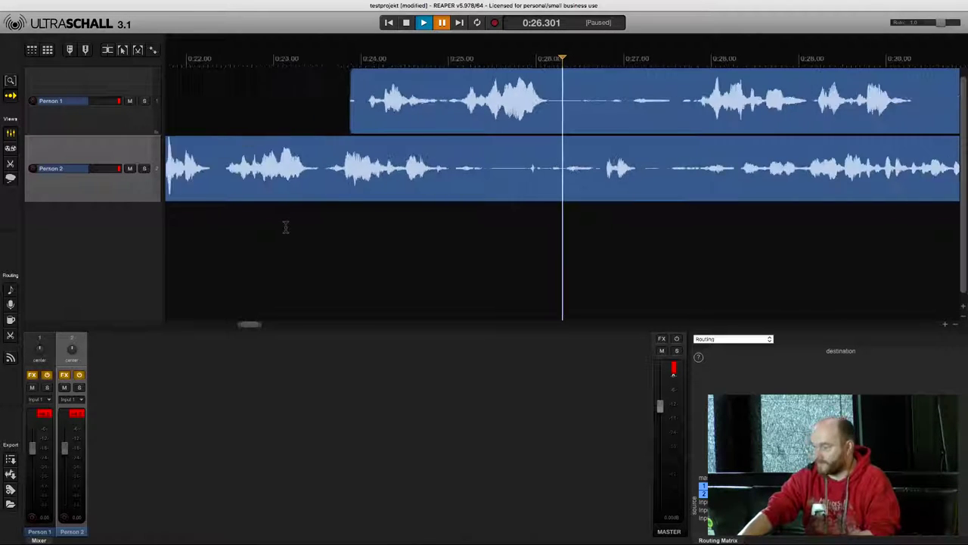
{"action": "key", "text": "space"}
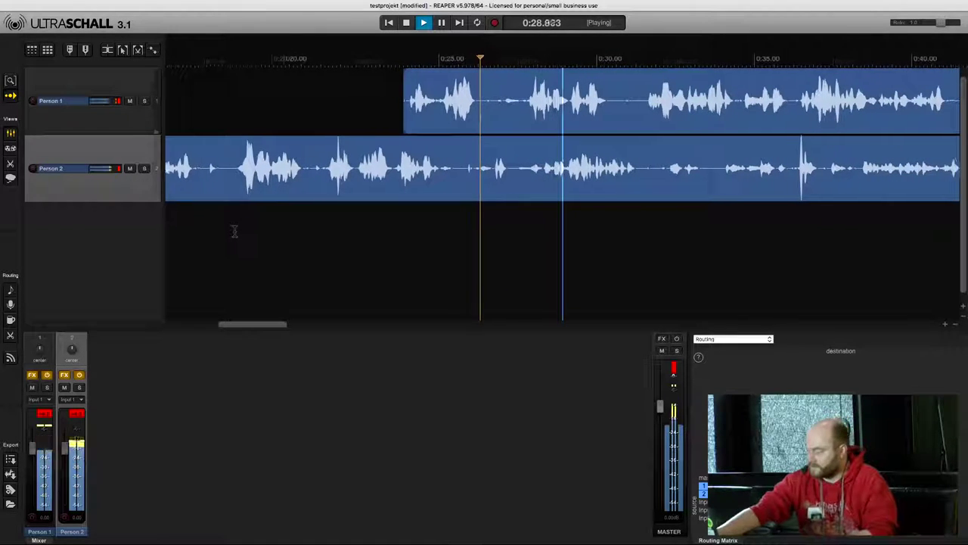
{"action": "key", "text": "XF86AudioMute"}
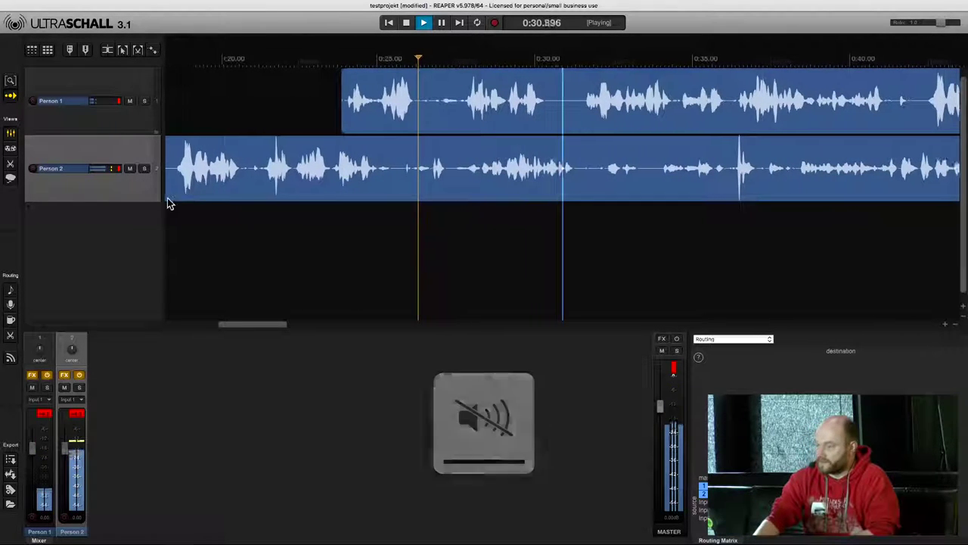
{"action": "left_click", "coordinate": [12, 96]}
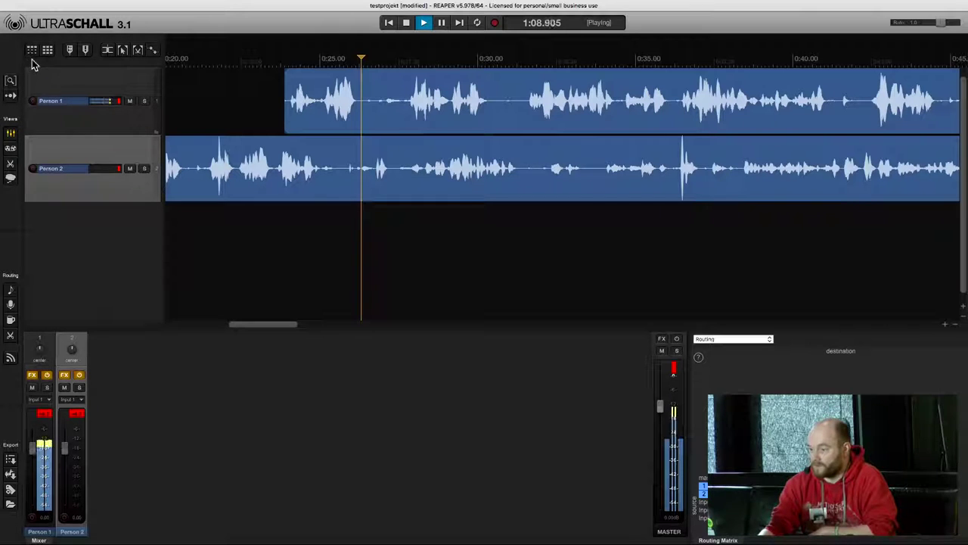
{"action": "key", "text": "space"}
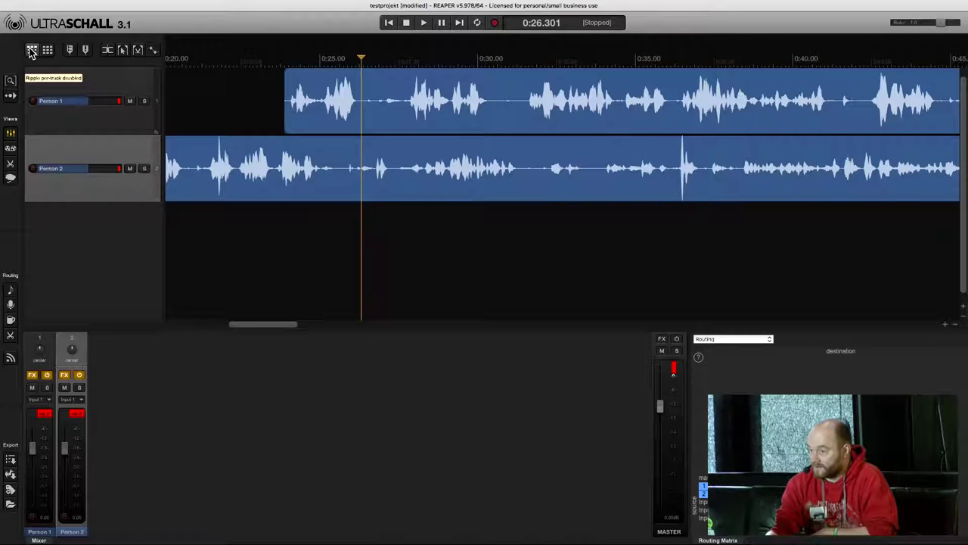
- Enable ripple editing for all tracks instead of per track, with the edit cursor placed at about 0:22
{"action": "left_click", "coordinate": [32, 50]}
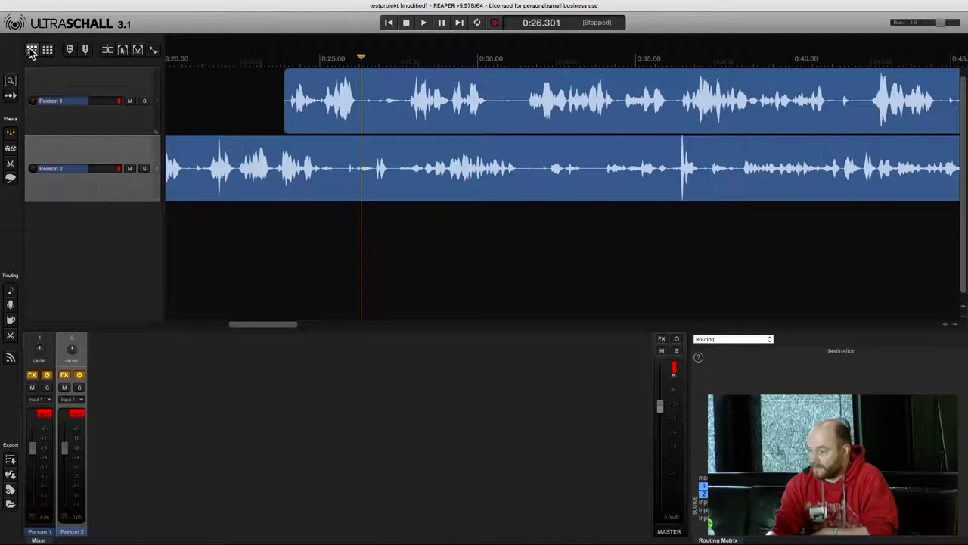
{"action": "left_click", "coordinate": [232, 91]}
{"action": "scroll", "coordinate": [232, 91], "scroll_direction": "down", "scroll_amount": 8}
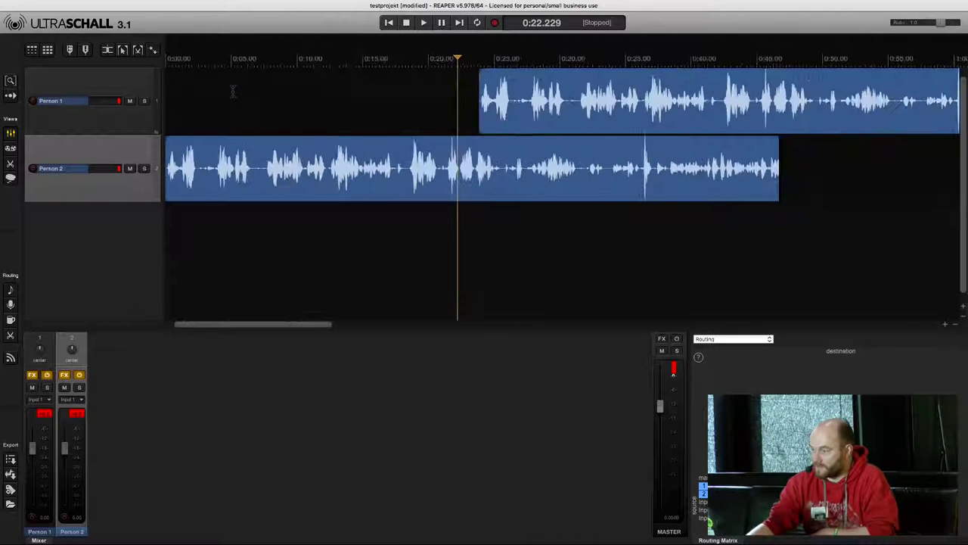
{"action": "scroll", "coordinate": [232, 90], "scroll_direction": "down", "scroll_amount": 3}
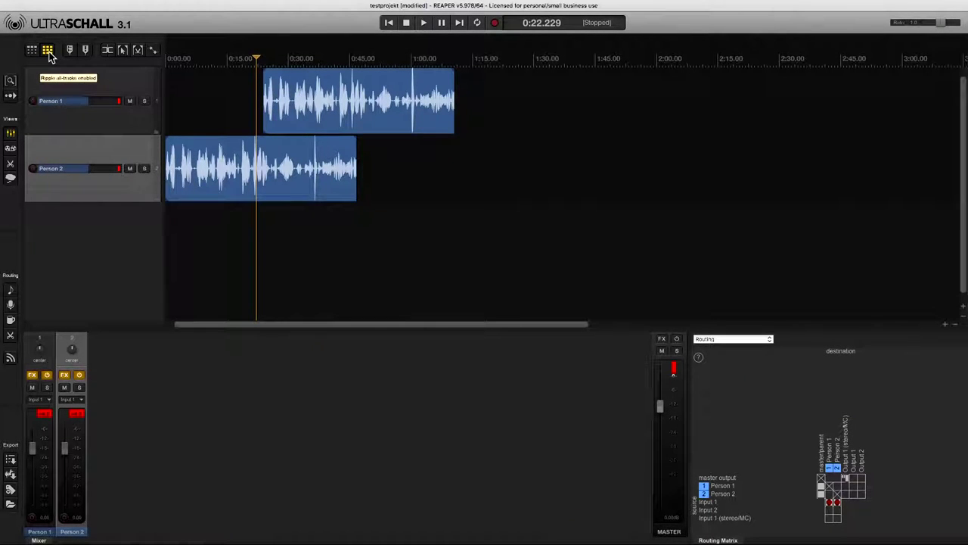
- Mark the time range from 0:37.464 to 0:42.024 and try a ripple cut of it across both tracks
{"action": "left_click", "coordinate": [319, 99]}
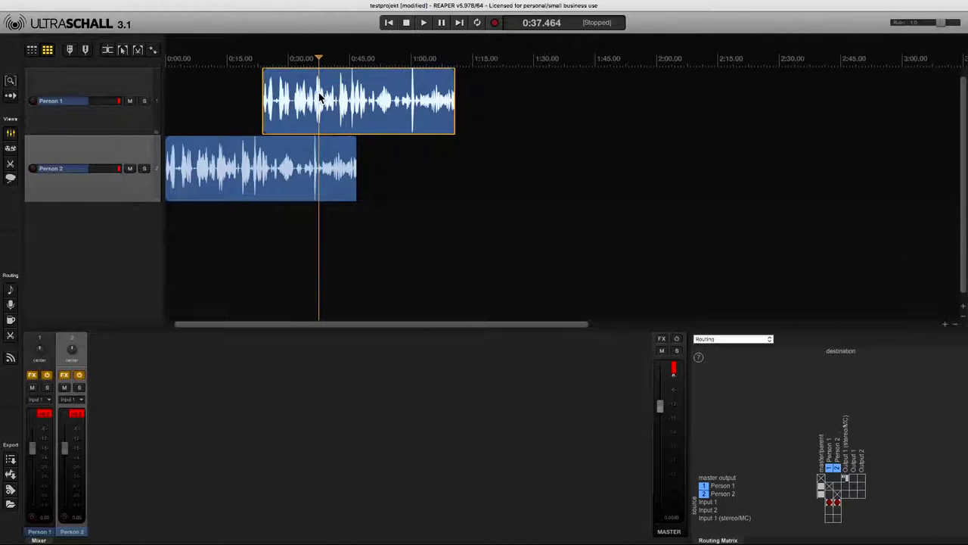
{"action": "key", "text": "i"}
{"action": "left_click", "coordinate": [338, 105]}
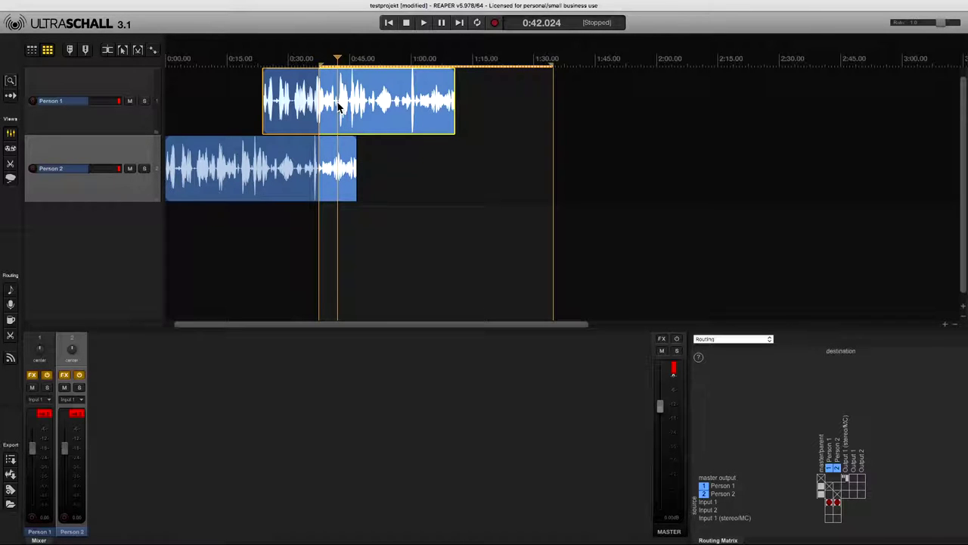
{"action": "key", "text": "o"}
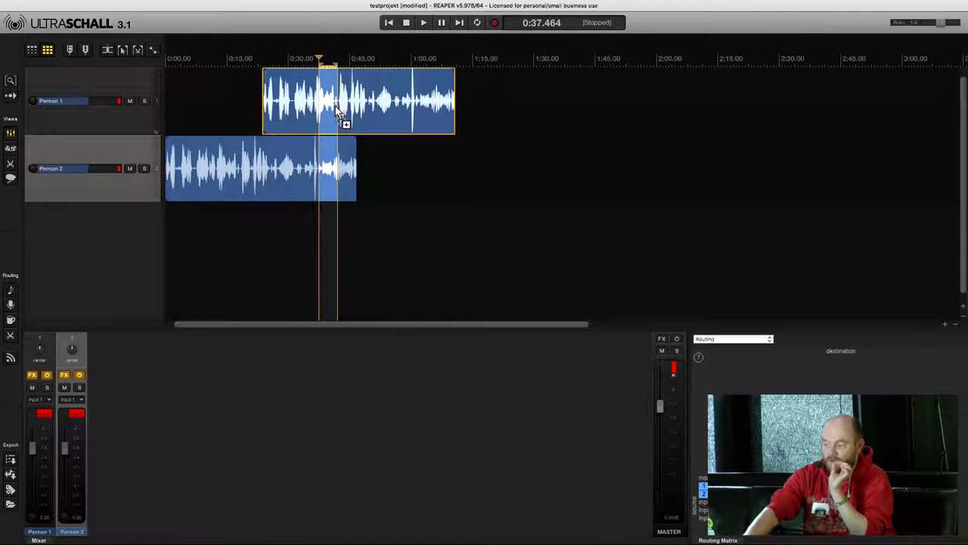
{"action": "key", "text": "super+x"}
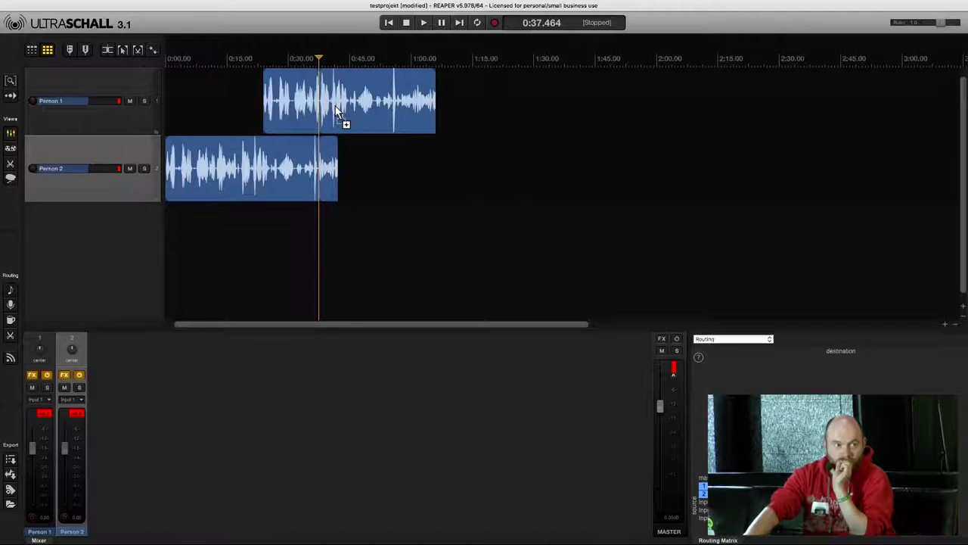
{"action": "key", "text": "super+z"}
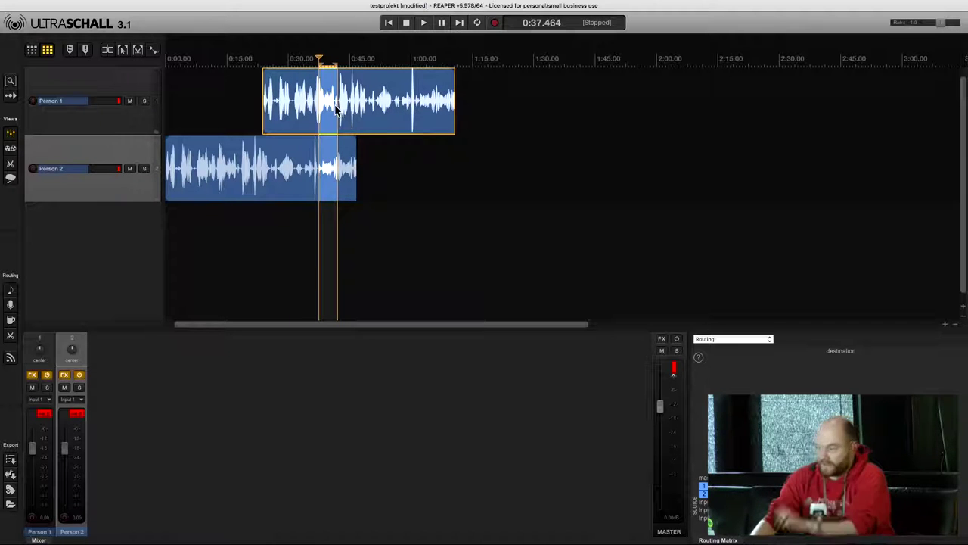
- Nudge the Person 1 clip slightly earlier and move the Person 2 clip to about 1:04, shifting both tracks together through ripple editing
{"action": "left_click", "coordinate": [391, 107]}
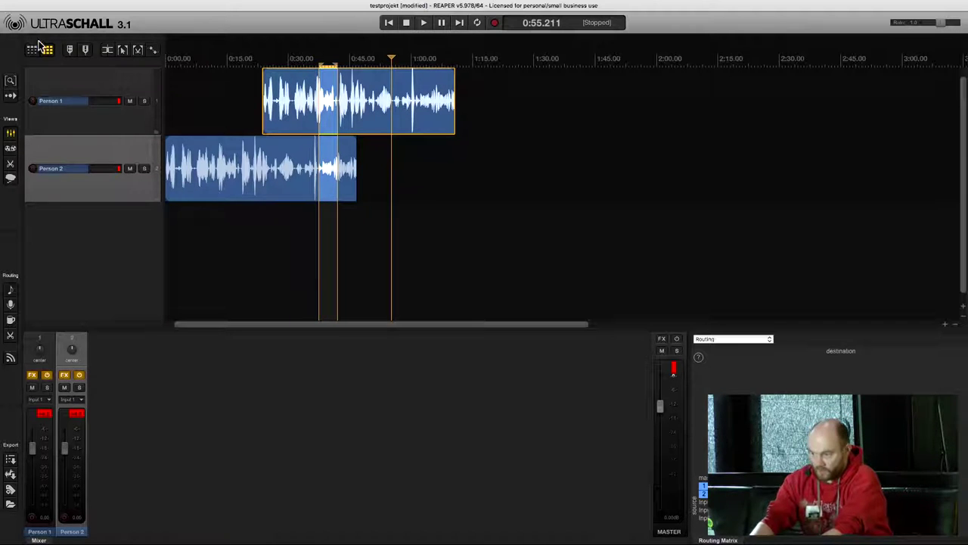
{"action": "mouse_move", "coordinate": [305, 113]}
{"action": "left_mouse_down"}
{"action": "mouse_move", "coordinate": [380, 114]}
{"action": "mouse_move", "coordinate": [297, 114]}
{"action": "left_mouse_up"}
{"action": "left_click", "coordinate": [233, 173]}
{"action": "left_click_drag", "start_coordinate": [217, 168], "coordinate": [643, 186]}
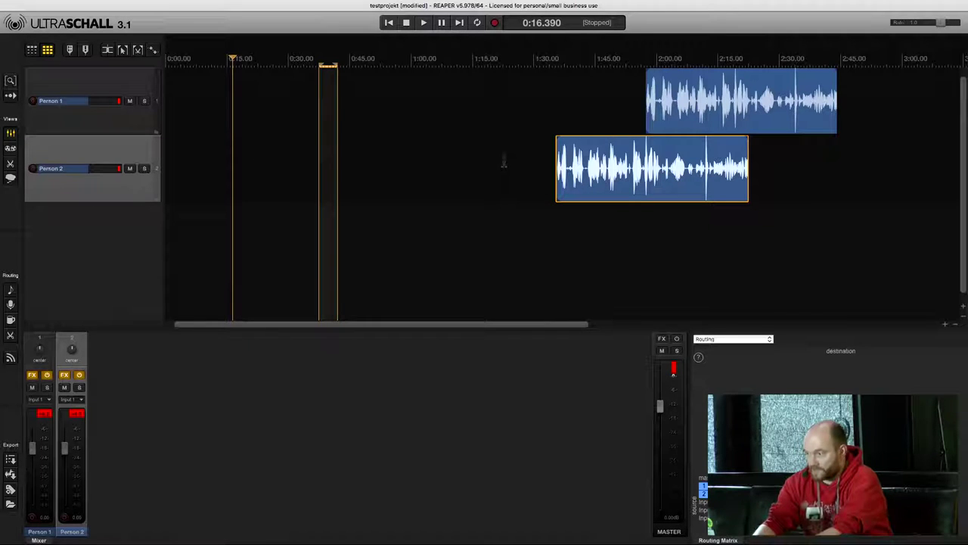
{"action": "left_click_drag", "start_coordinate": [646, 146], "coordinate": [524, 181]}
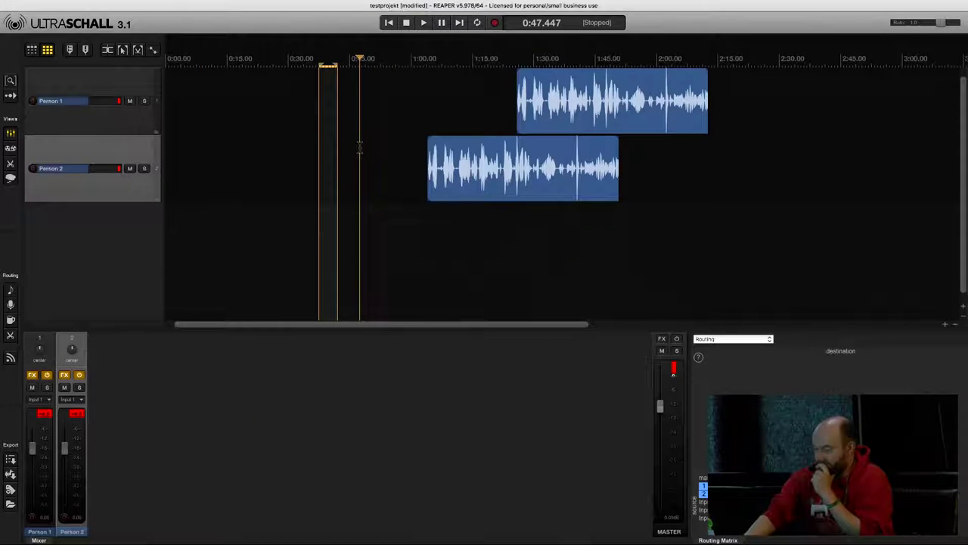
- Clear the time selection and move the Person 2 clip back to the project start, carrying the Person 1 clip along
{"action": "left_click", "coordinate": [360, 148]}
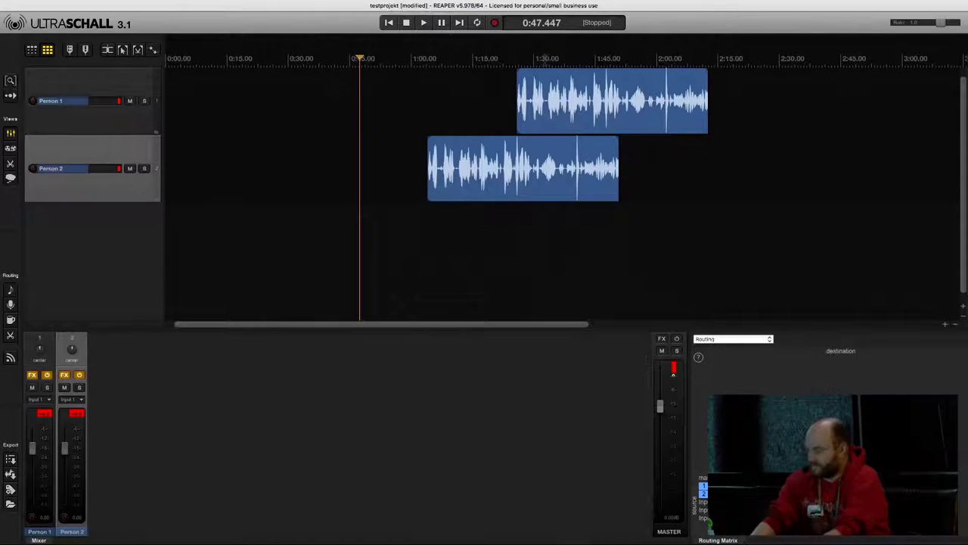
{"action": "left_click", "coordinate": [269, 111]}
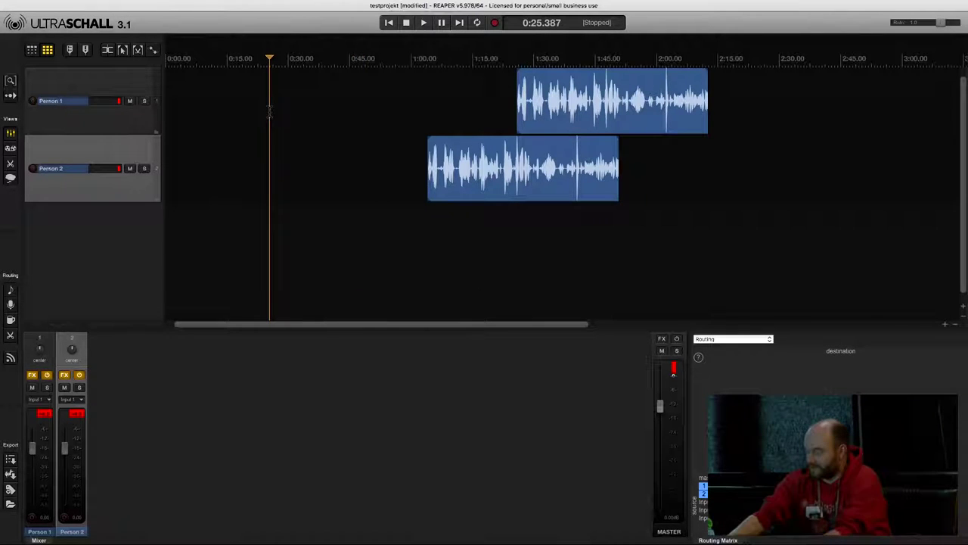
{"action": "left_click_drag", "start_coordinate": [452, 188], "coordinate": [182, 195]}
{"action": "left_click", "coordinate": [229, 238]}
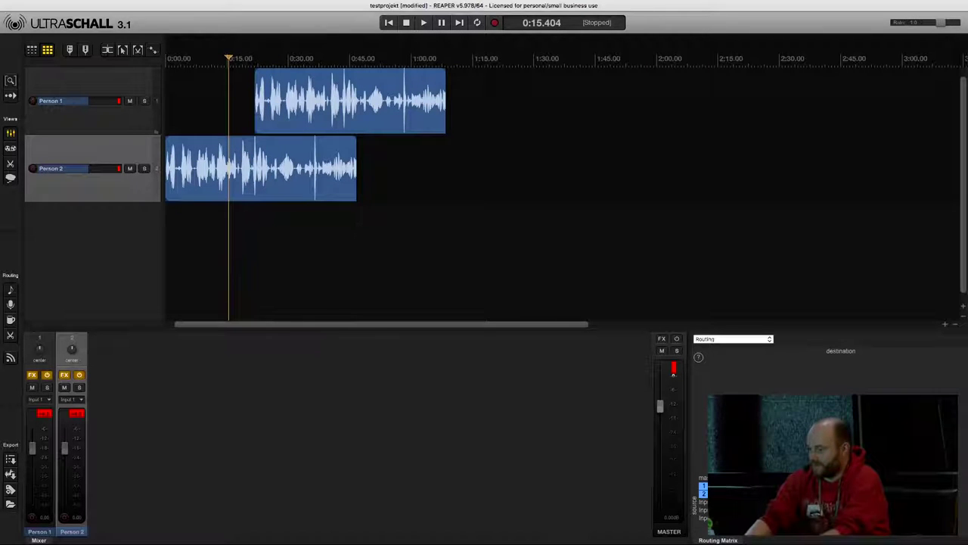
- Add a marker at 0:33.767, bring up the view with the marker list and name the marker "Ein Marker"
{"action": "left_click", "coordinate": [303, 235]}
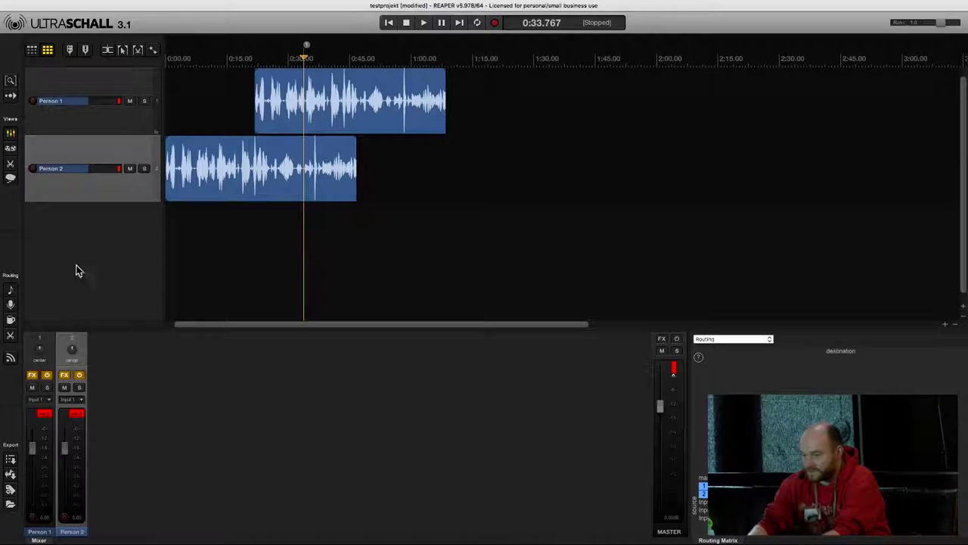
{"action": "left_click", "coordinate": [11, 148]}
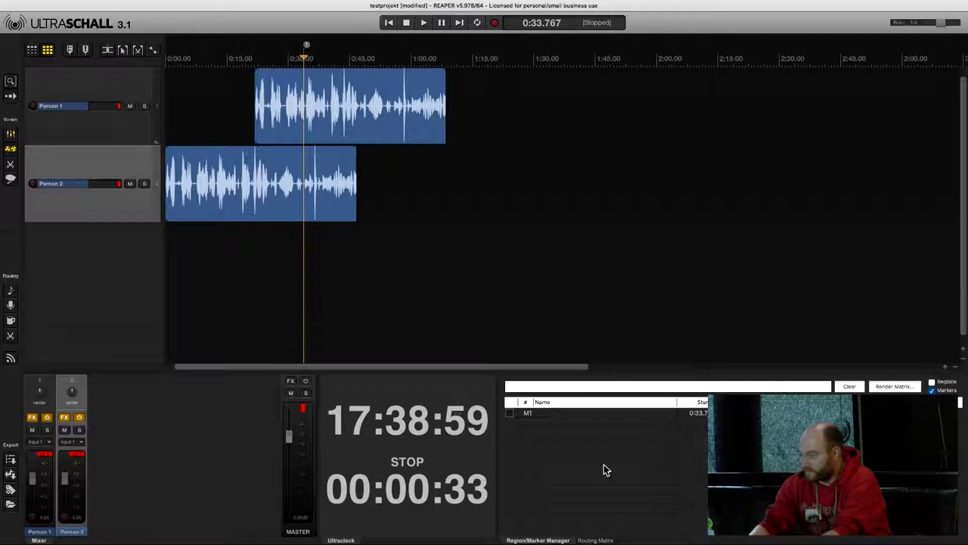
{"action": "double_click", "coordinate": [585, 413]}
{"action": "type", "text": "Ein"}
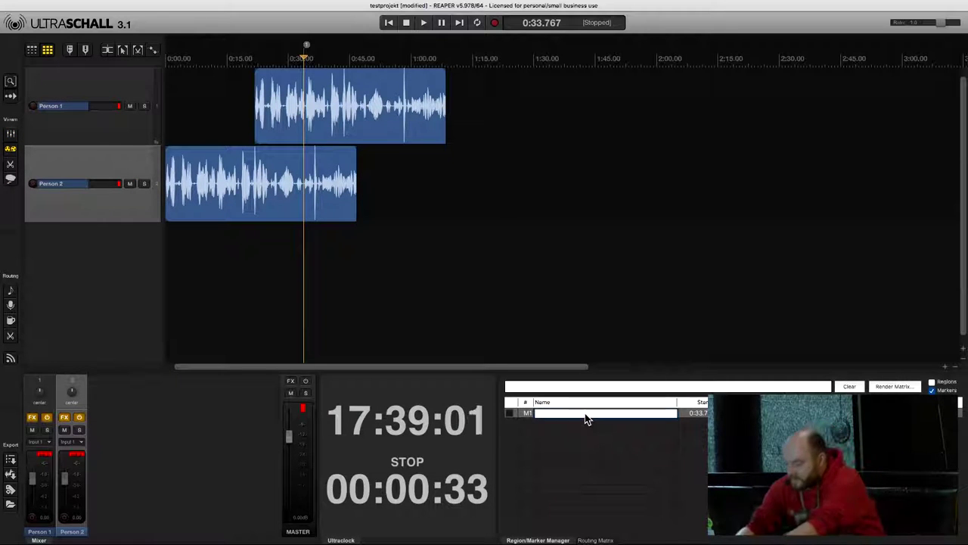
{"action": "type", "text": " Marker"}
{"action": "key", "text": "Return"}
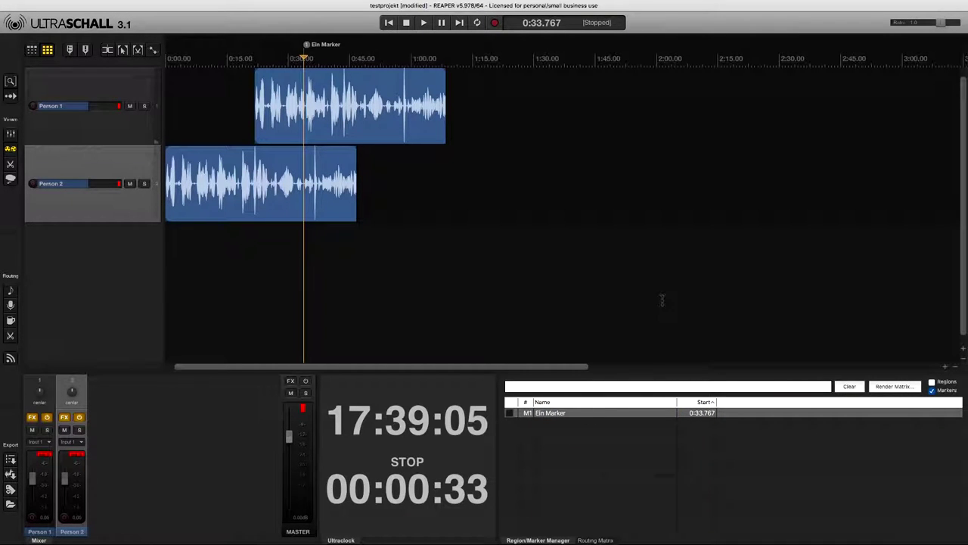
- Add a second marker at 0:59.081 and name it "Marker2"
{"action": "left_click", "coordinate": [407, 59]}
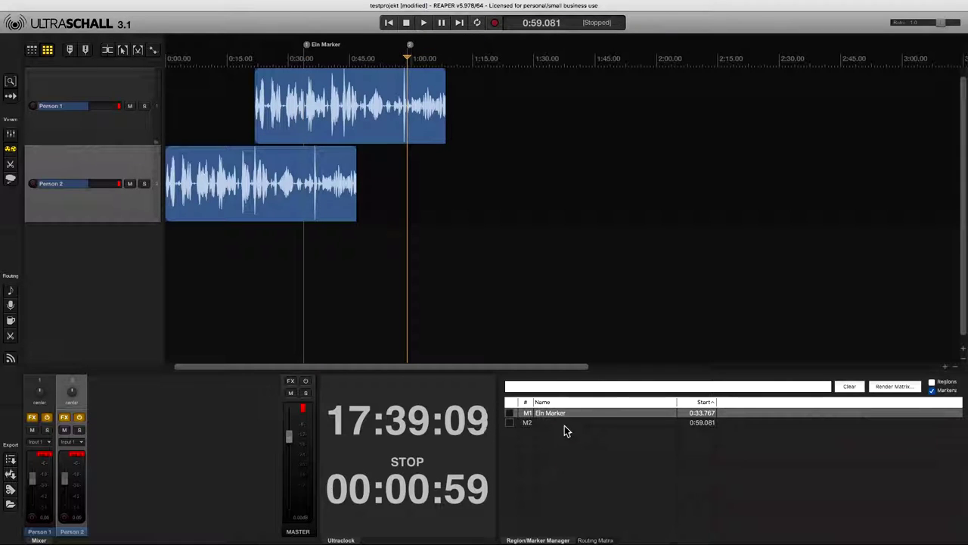
{"action": "double_click", "coordinate": [565, 423]}
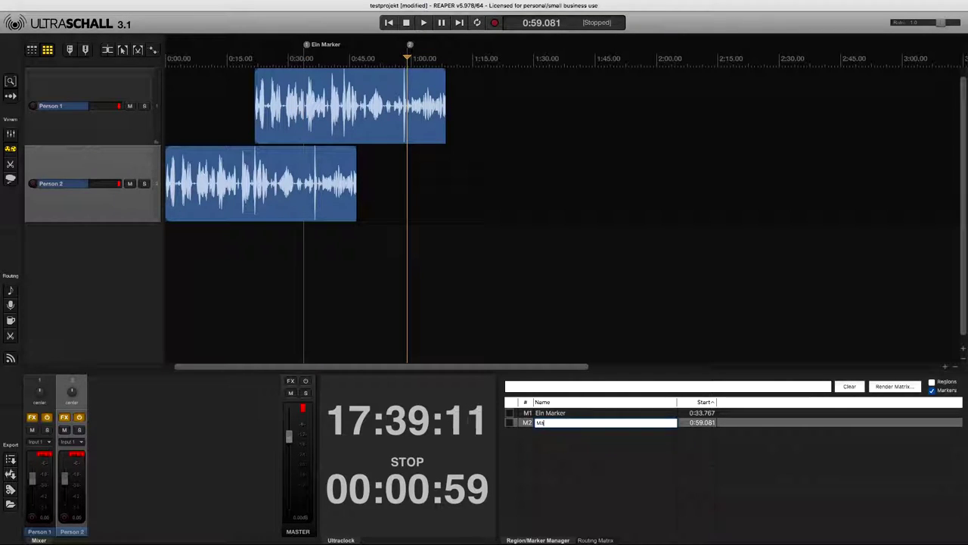
{"action": "key", "text": "Return"}
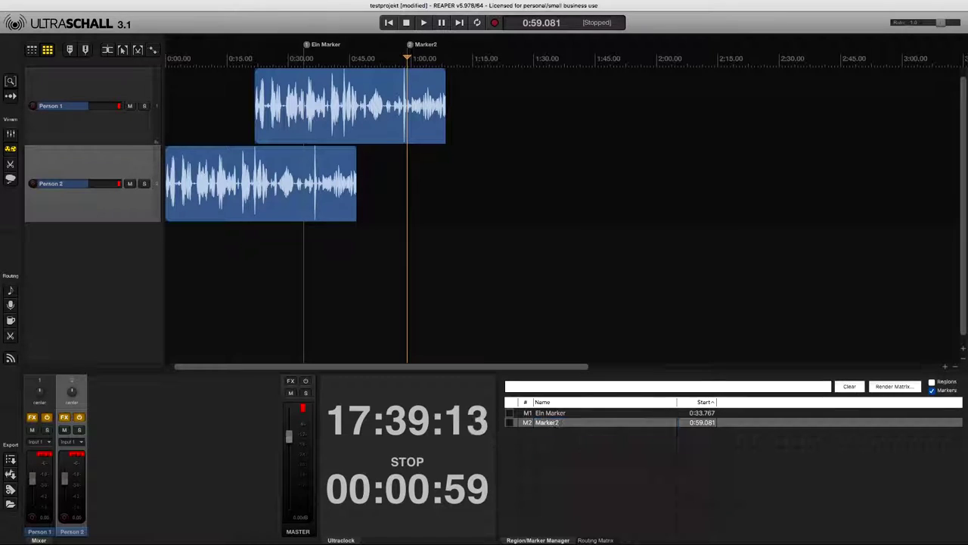
- Shift the Person 1 clip to about 1:22 together with the markers and Person 2 to about 0:23, and turn off all-track ripple editing
{"action": "left_click_drag", "start_coordinate": [288, 109], "coordinate": [439, 119]}
{"action": "left_click", "coordinate": [214, 190]}
{"action": "left_click_drag", "start_coordinate": [257, 195], "coordinate": [364, 198]}
{"action": "left_click", "coordinate": [47, 49]}
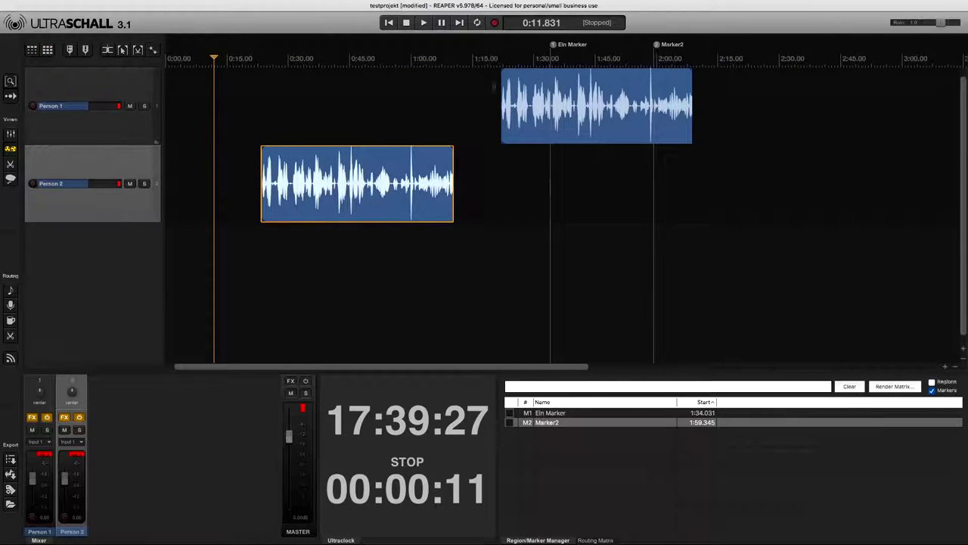
- Move the Person 1 clip onto the Person 2 track at "Ein Marker" and cut out the section from 1:42.535 to about 1:52
{"action": "mouse_move", "coordinate": [537, 134]}
{"action": "left_mouse_down"}
{"action": "mouse_move", "coordinate": [512, 143]}
{"action": "mouse_move", "coordinate": [638, 154]}
{"action": "mouse_move", "coordinate": [557, 161]}
{"action": "mouse_move", "coordinate": [575, 161]}
{"action": "left_mouse_up"}
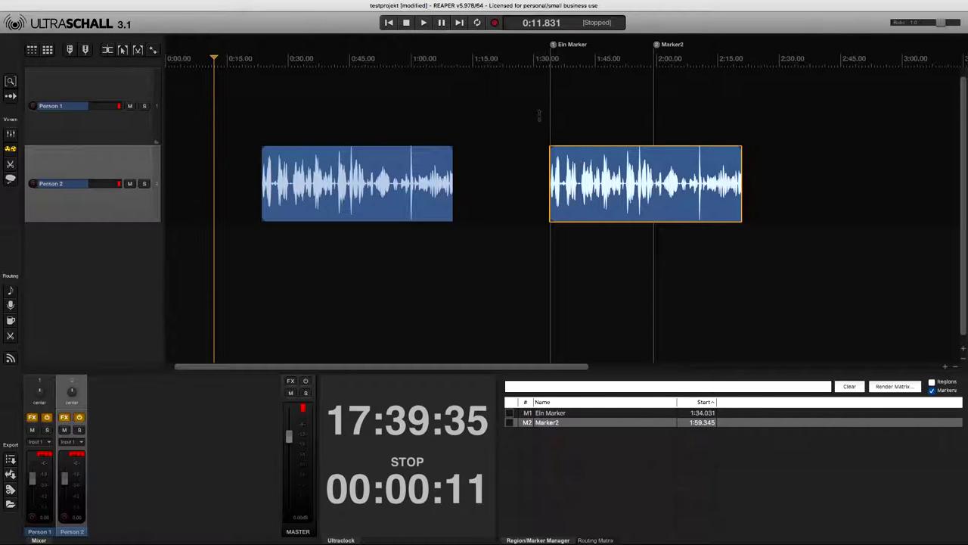
{"action": "left_click", "coordinate": [583, 102]}
{"action": "left_click_drag", "start_coordinate": [585, 103], "coordinate": [623, 105]}
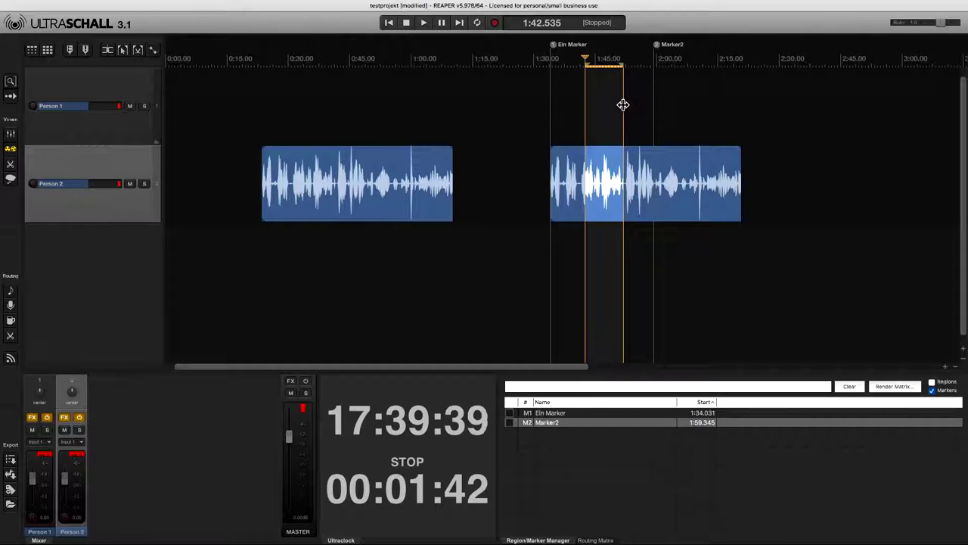
{"action": "key", "text": "super+x"}
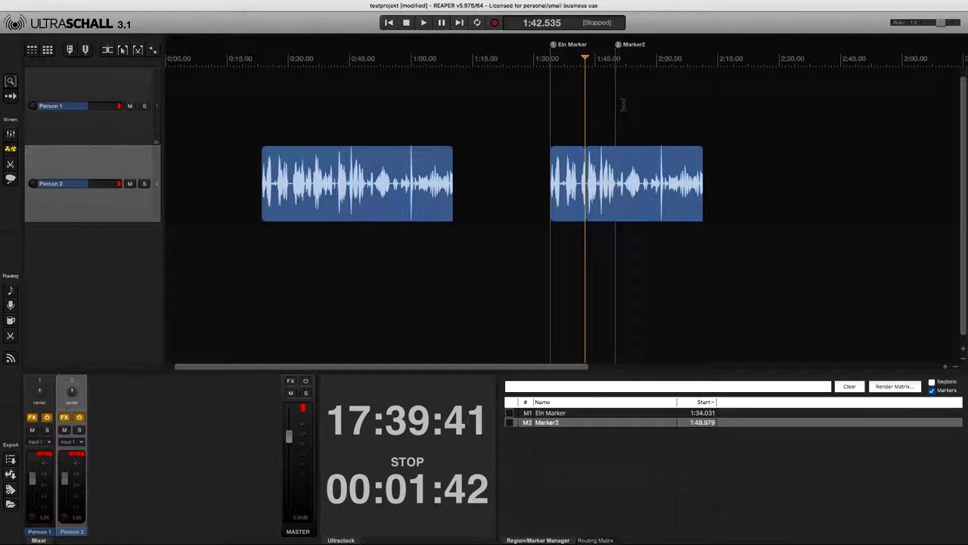
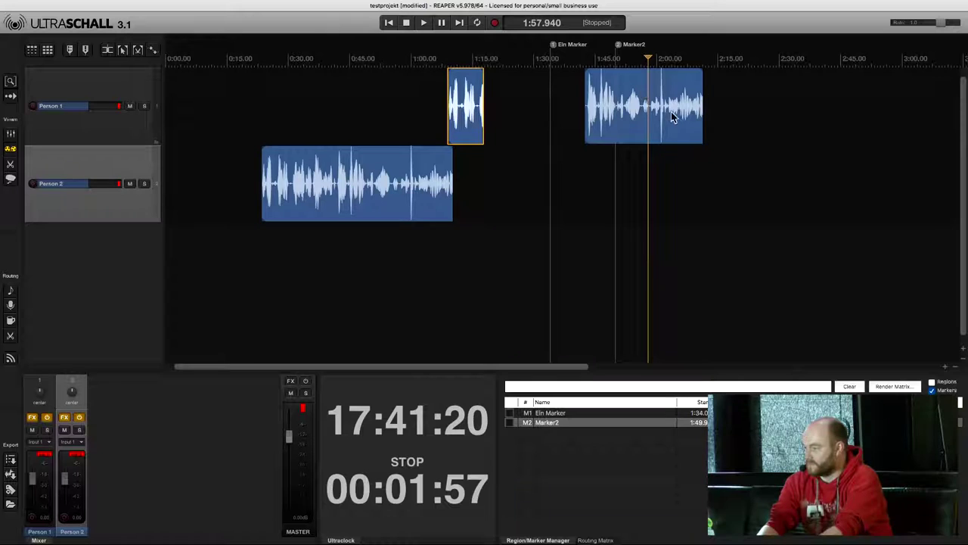
- Move the longer Person 1 clip to about 1:37, and shift both Person 1 clips earlier with per-track ripple editing turned on
{"action": "left_click_drag", "start_coordinate": [674, 119], "coordinate": [630, 109]}
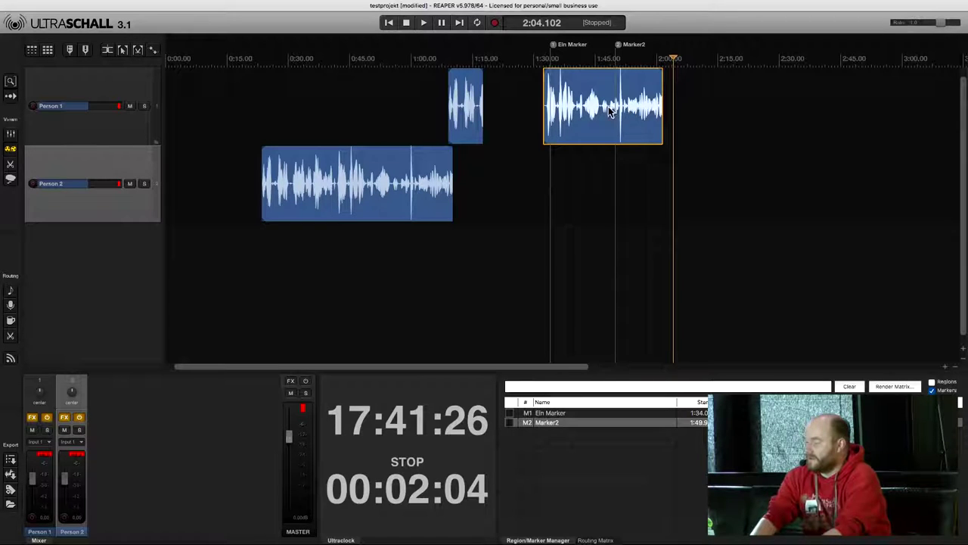
{"action": "left_click_drag", "start_coordinate": [610, 112], "coordinate": [630, 111]}
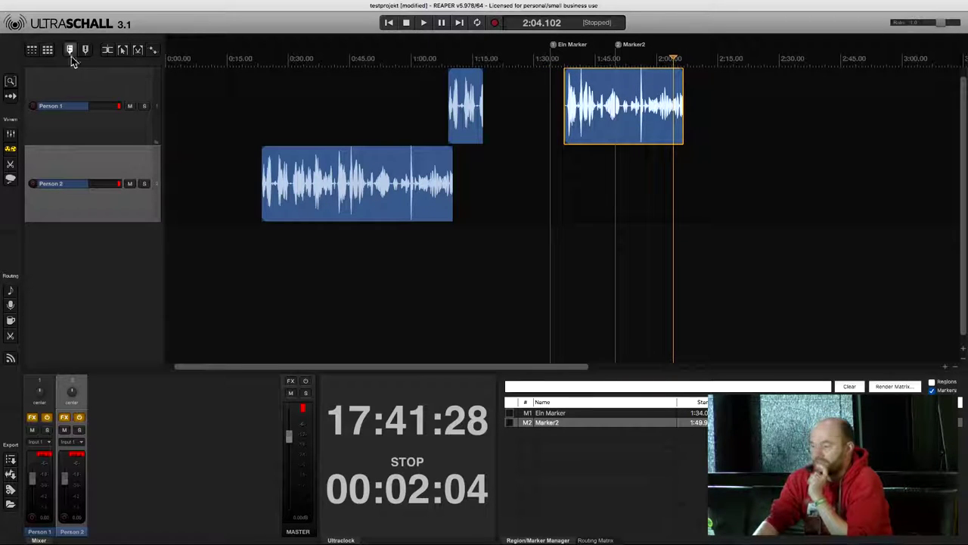
{"action": "left_click", "coordinate": [32, 51]}
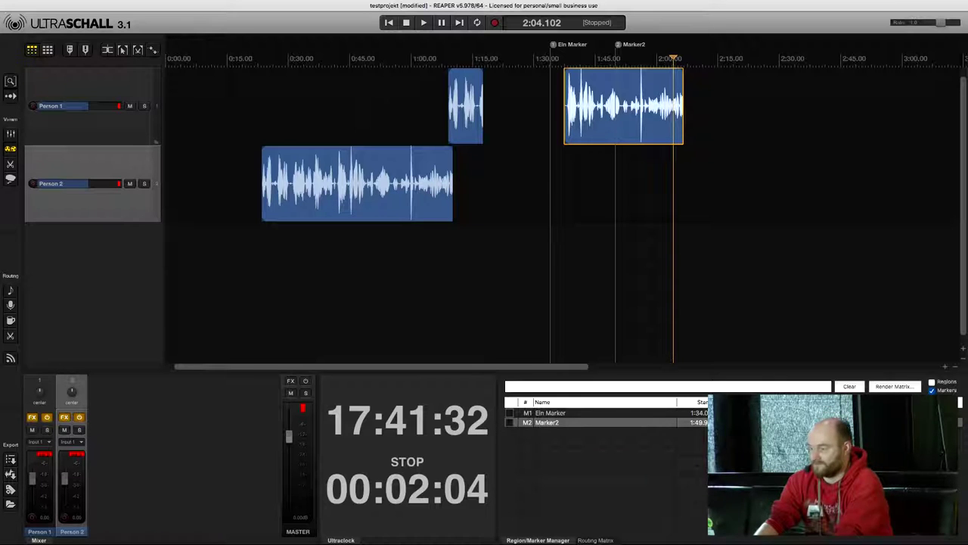
{"action": "left_click_drag", "start_coordinate": [463, 110], "coordinate": [390, 121]}
- Use all-track ripple editing to shift the Person 2 clip to about 0:53 with all other clips and markers, and turn rippling off
{"action": "left_click", "coordinate": [47, 50]}
{"action": "left_click_drag", "start_coordinate": [354, 179], "coordinate": [479, 191]}
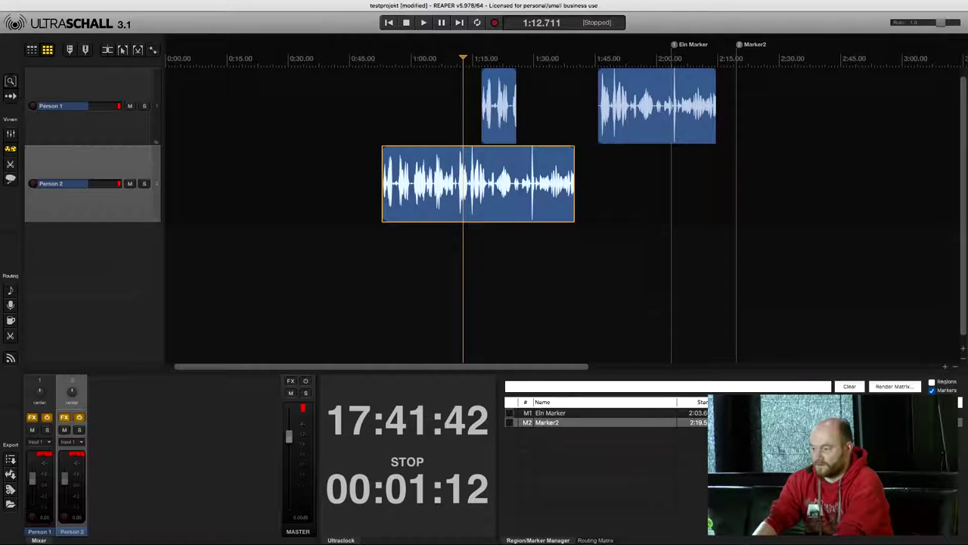
{"action": "left_click", "coordinate": [48, 50]}
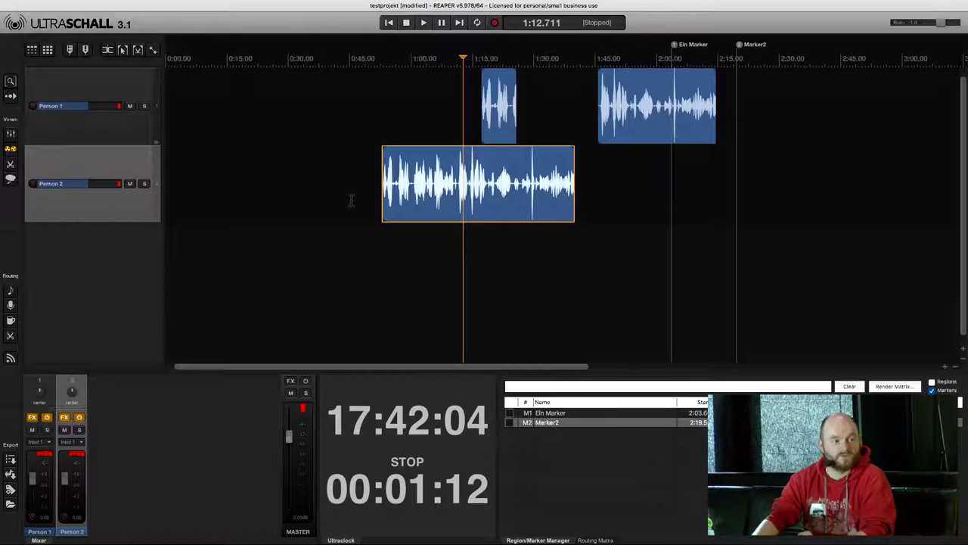
- Add two unnamed markers above the Person 2 clip at 1:02.236 and 1:10.555
{"action": "left_click", "coordinate": [420, 135]}
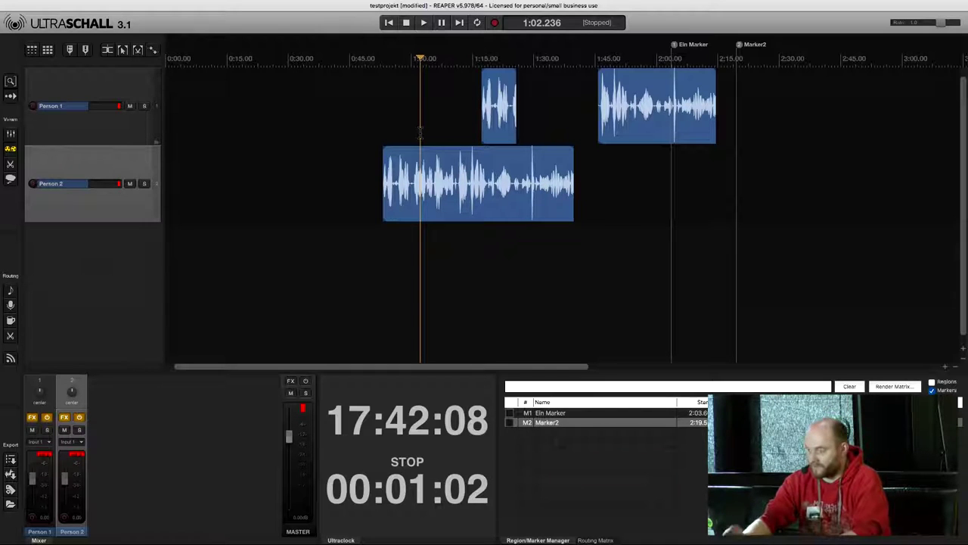
{"action": "key", "text": "m"}
{"action": "left_click", "coordinate": [437, 139]}
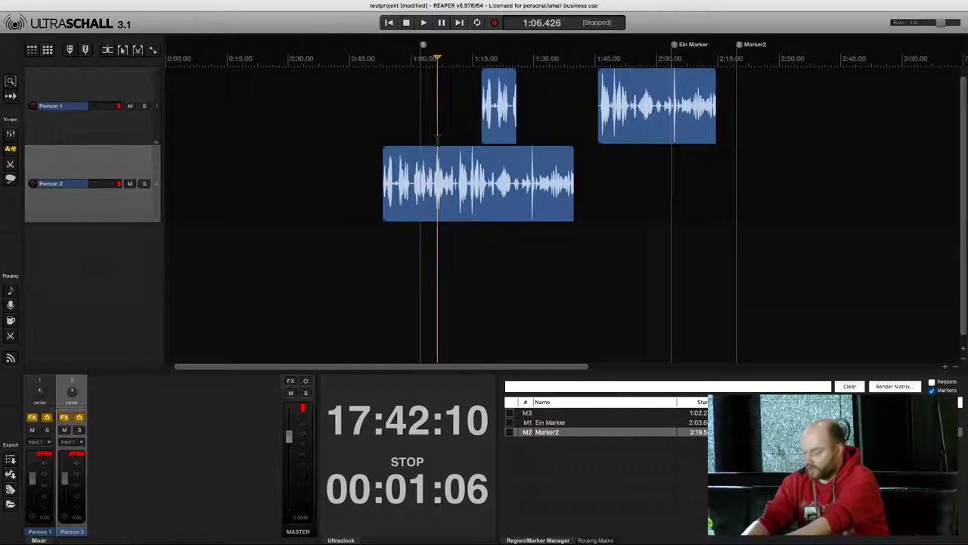
{"action": "key", "text": "m"}
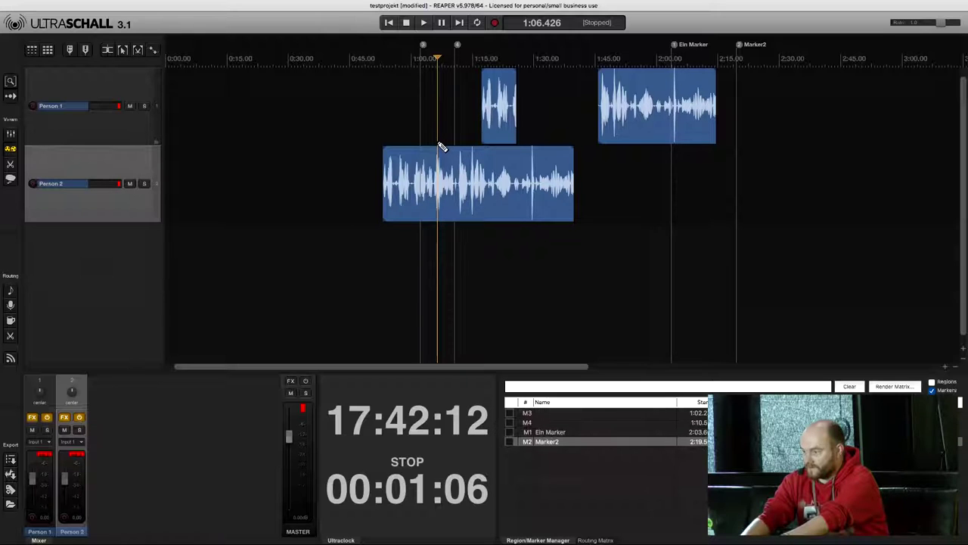
- Place the edit cursor at 1:20.475 and rename Marker2 to "fhjksdfhsdjkfhsdjkfhjk" in the marker list
{"action": "left_click", "coordinate": [494, 55]}
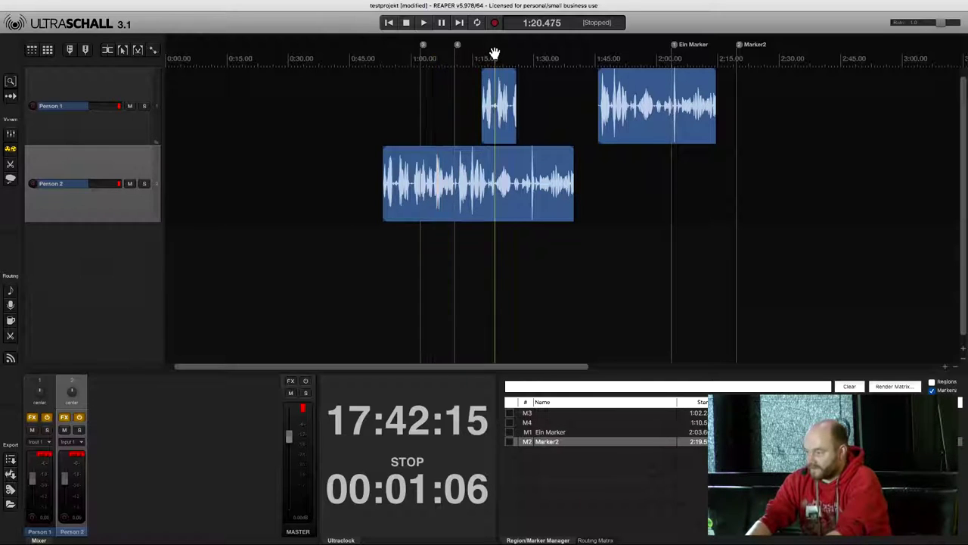
{"action": "double_click", "coordinate": [568, 446]}
{"action": "type", "text": "fhjksdfhdjkfh"}
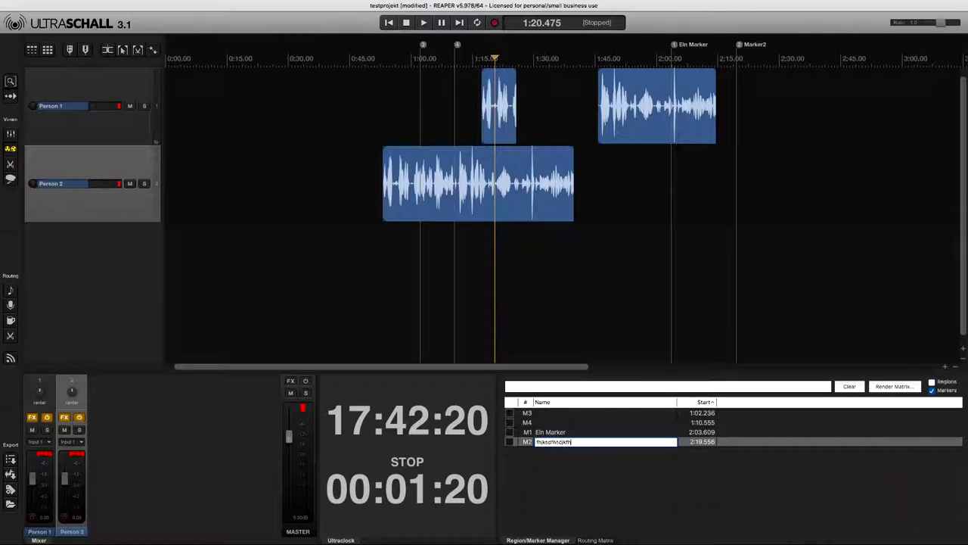
{"action": "type", "text": "sdjkfhjk"}
{"action": "key", "text": "Return"}
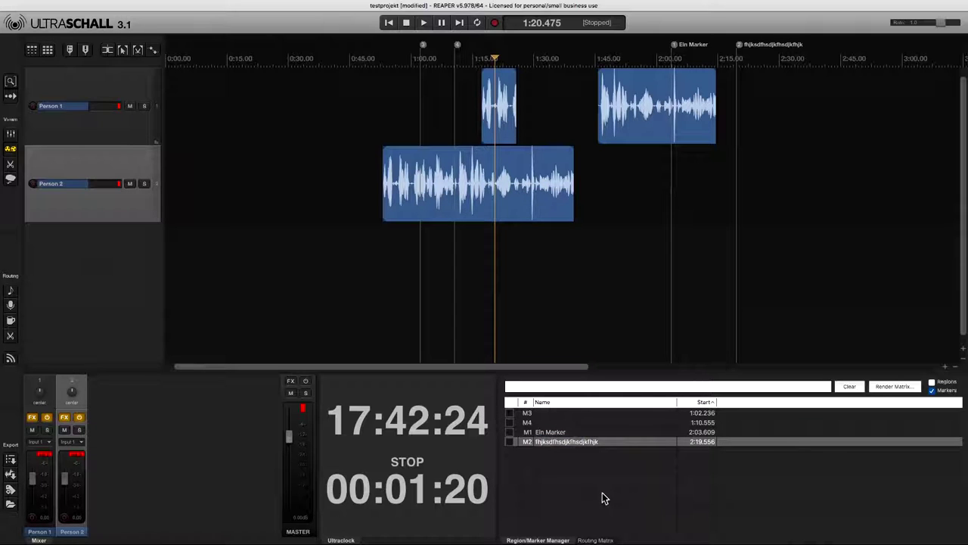
- Add two unnamed markers at the edit cursor position 1:20.475 while the marker list has the focus
{"action": "key", "text": "Down"}
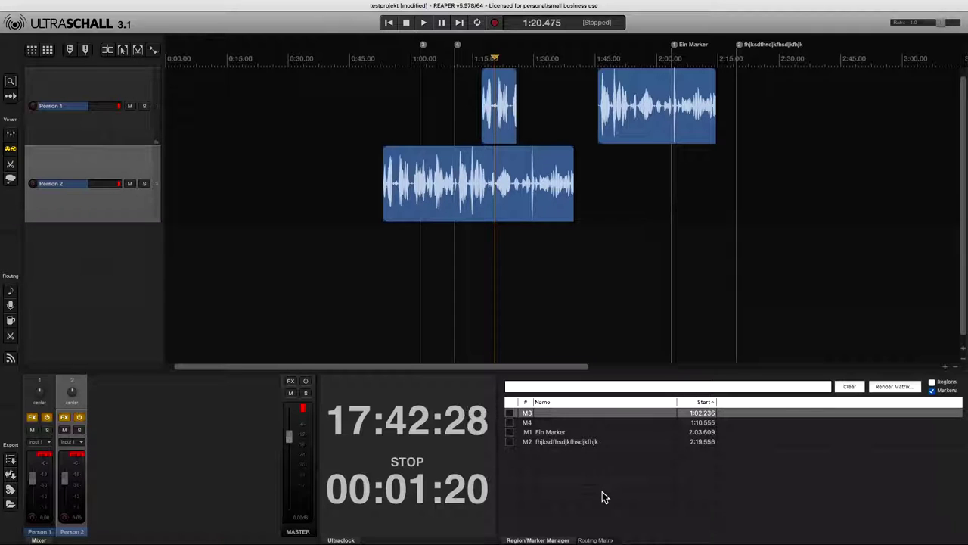
{"action": "key", "text": "Down"}
{"action": "key", "text": "m"}
{"action": "key", "text": "Down"}
{"action": "key", "text": "m"}
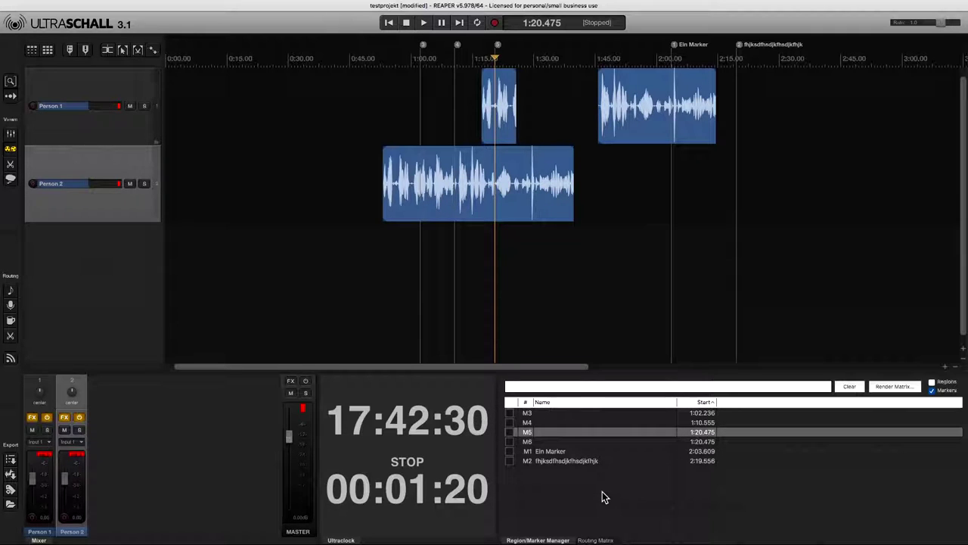
- Name marker M6 "mmmmmm" in the marker list and place the edit cursor at 1:33.045
{"action": "left_click", "coordinate": [600, 470]}
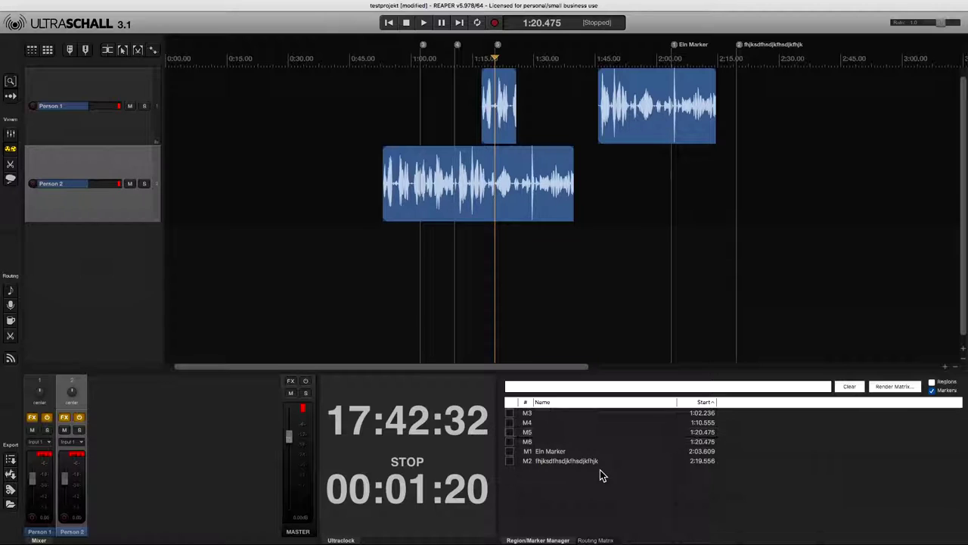
{"action": "double_click", "coordinate": [548, 443]}
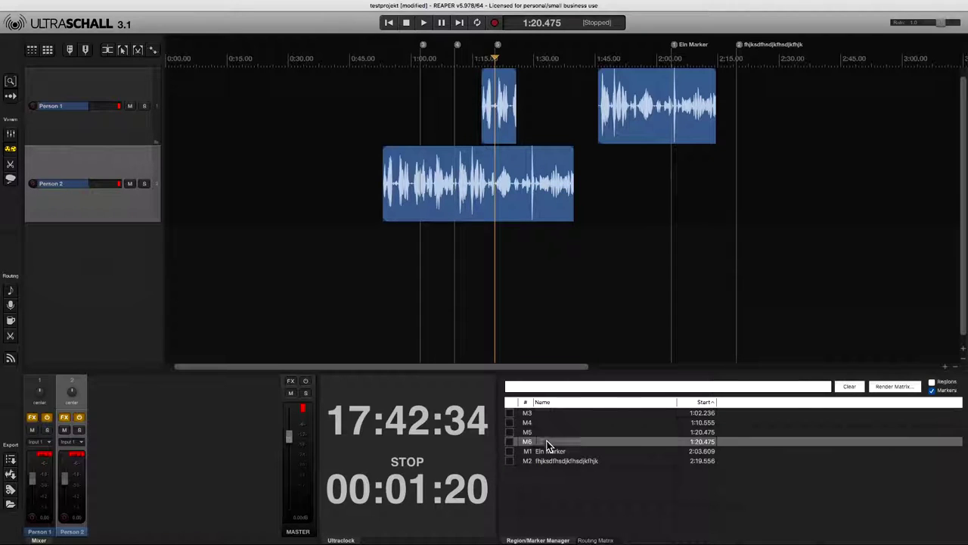
{"action": "type", "text": "mmmmmm"}
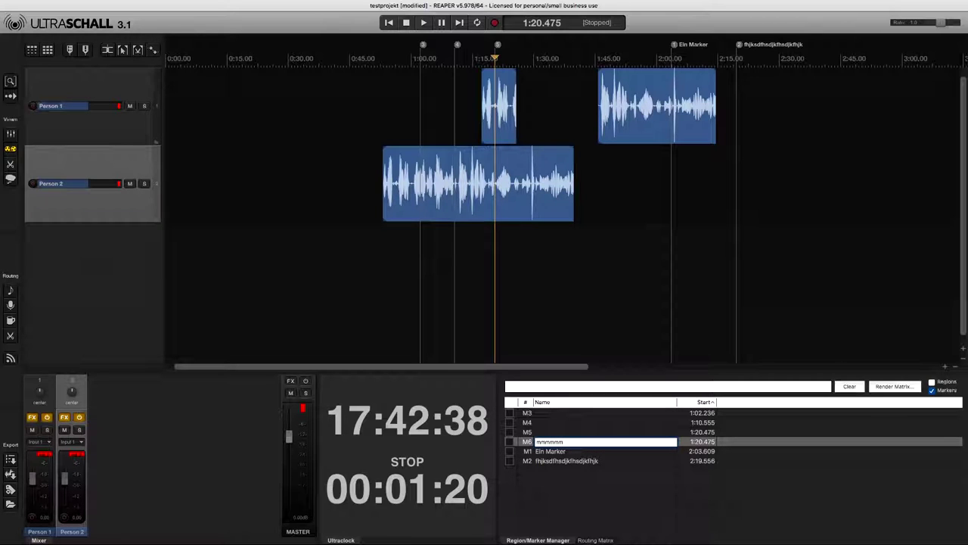
{"action": "left_click", "coordinate": [546, 318]}
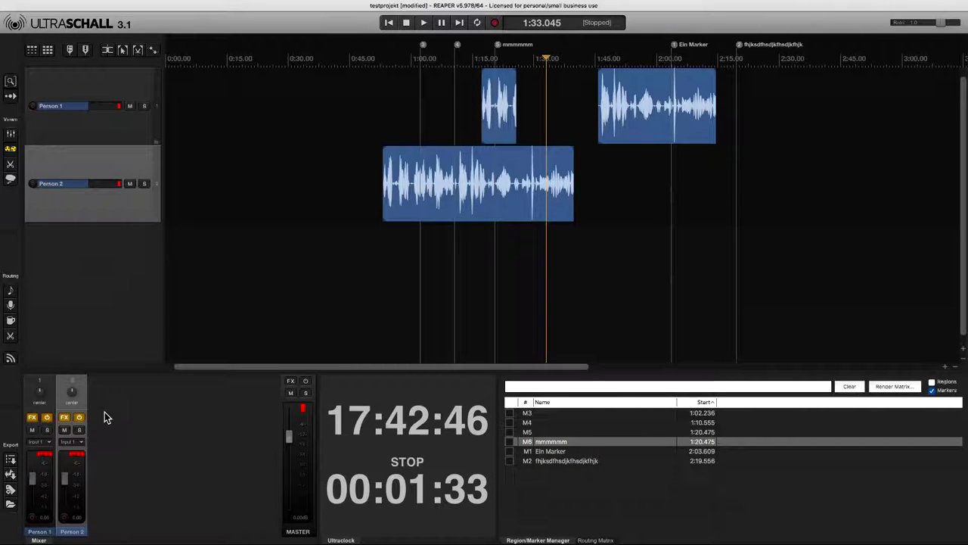
- Open the effects of the Person 2 track, start playback from about 1:44 and dismiss the item nudge dialog
{"action": "left_click", "coordinate": [64, 418]}
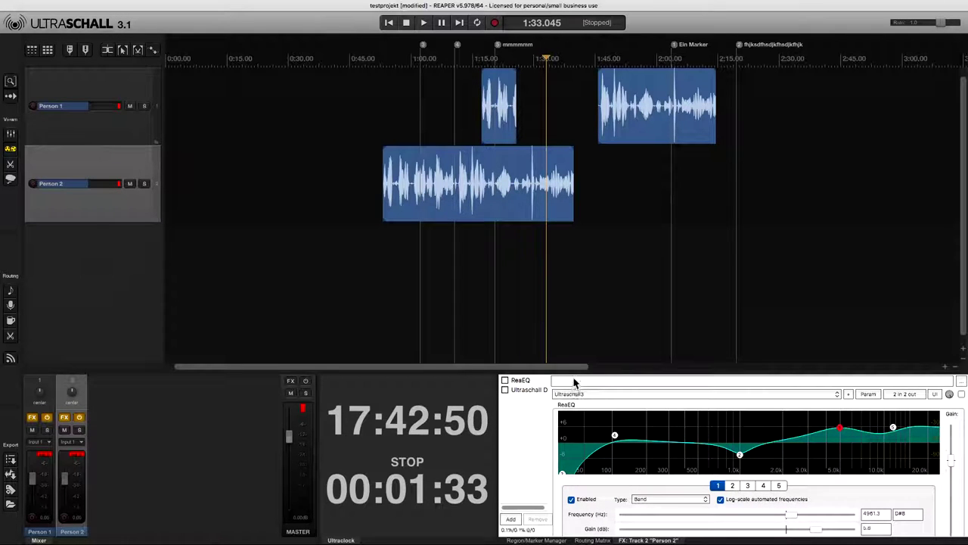
{"action": "left_click", "coordinate": [593, 293]}
{"action": "key", "text": "space"}
{"action": "key", "text": "n"}
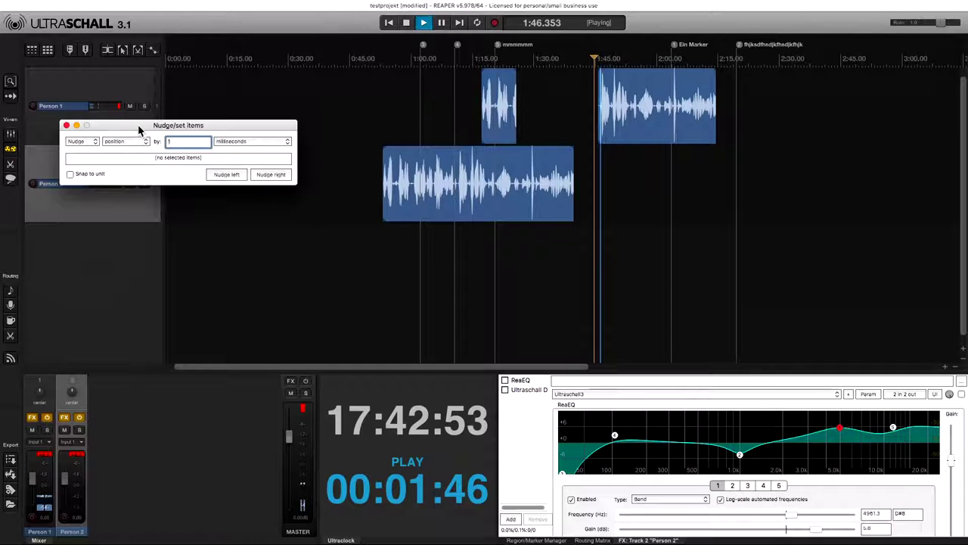
{"action": "left_click", "coordinate": [66, 125]}
- Pause playback at 1:48.904 to set a marker there, and continue playing until 1:57.407
{"action": "left_click", "coordinate": [584, 272]}
{"action": "key", "text": "ctrl+space"}
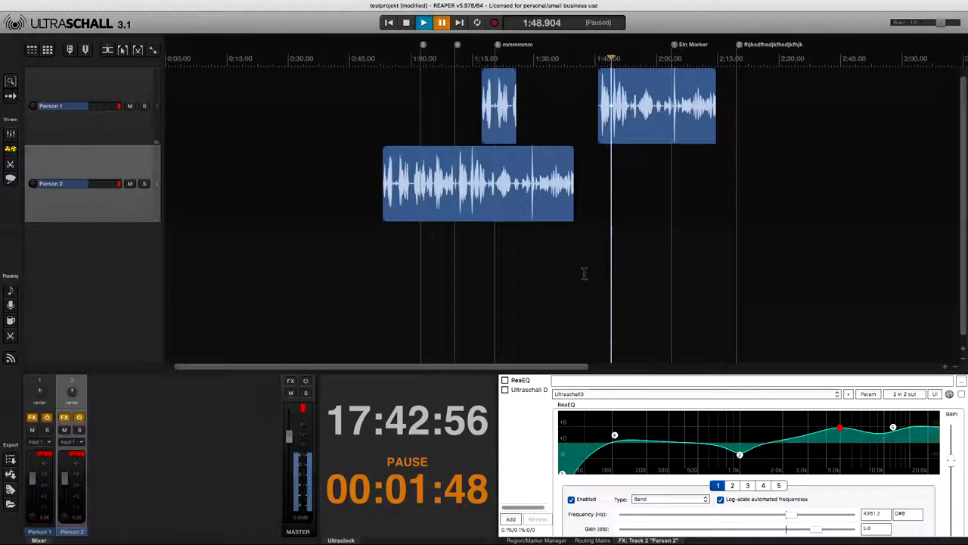
{"action": "key", "text": "ctrl+space"}
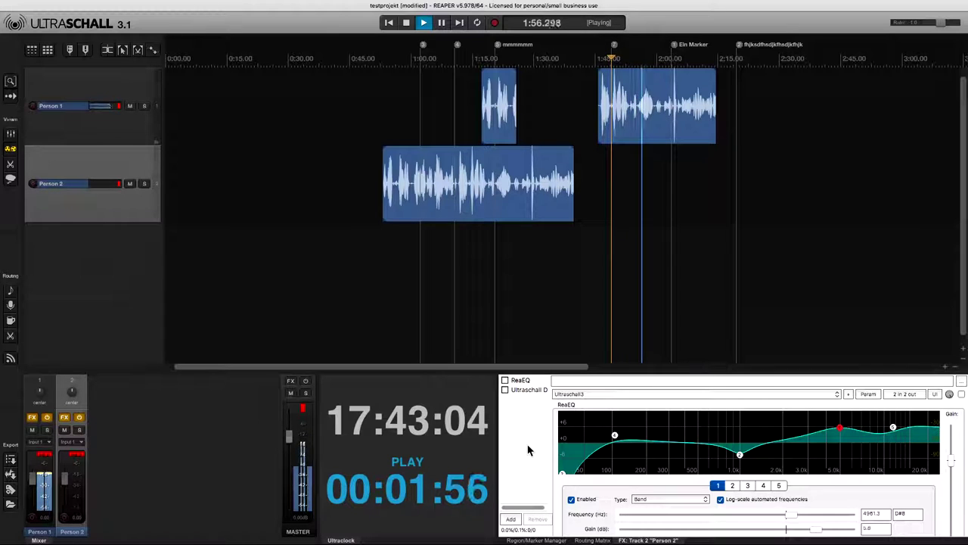
{"action": "key", "text": "ctrl+space"}
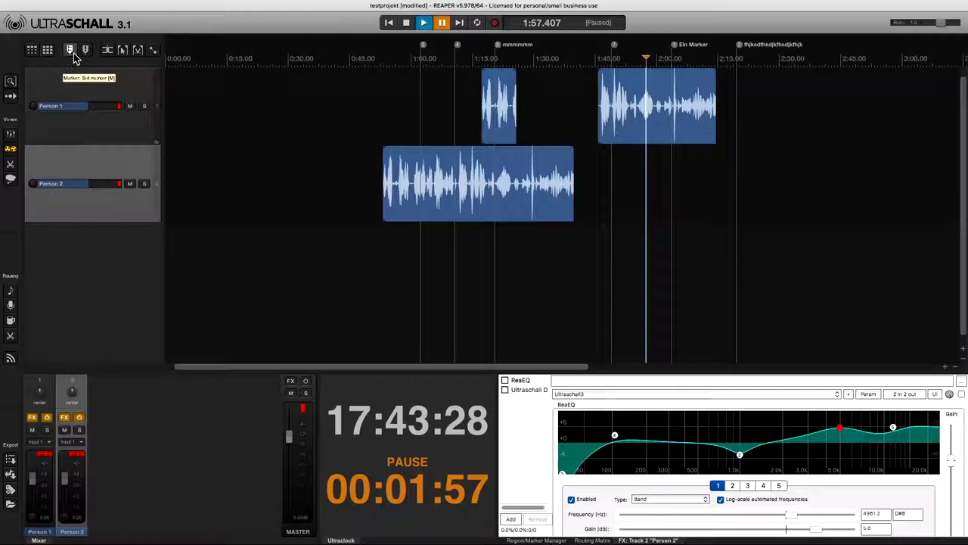
- Move the Person 2 clip earlier so that it starts at about 0:14
{"action": "left_click", "coordinate": [312, 125]}
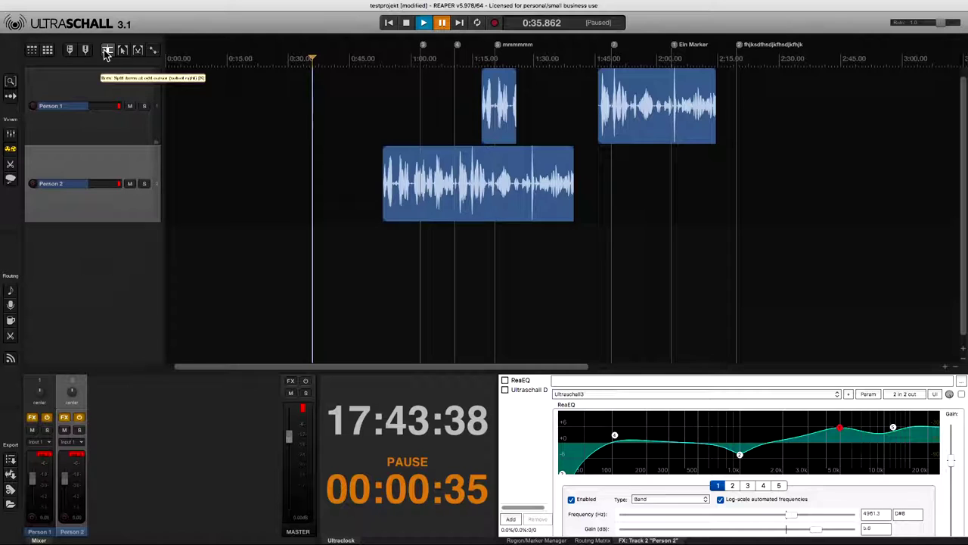
{"action": "left_click", "coordinate": [545, 195]}
{"action": "left_click_drag", "start_coordinate": [551, 195], "coordinate": [391, 191]}
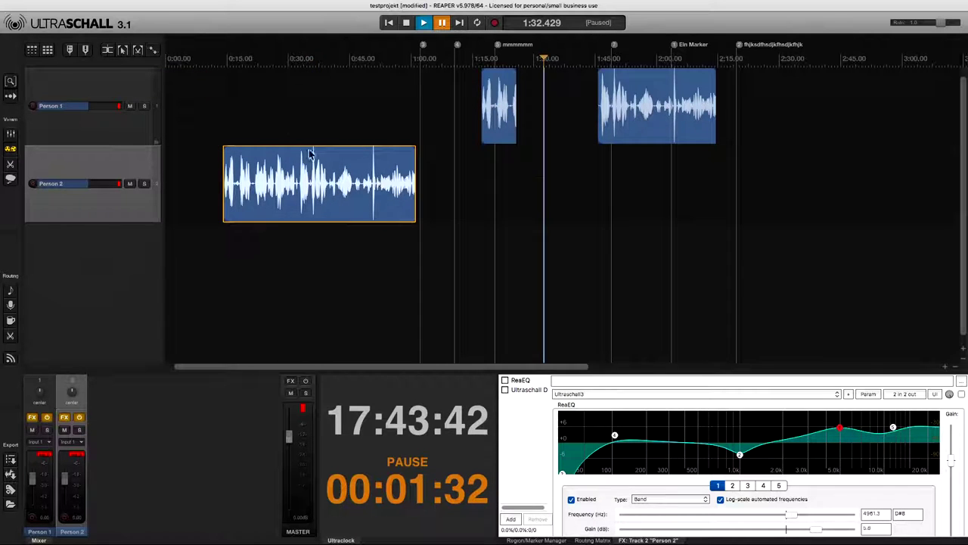
- Select the Person 2 clip and split it at 0:35.493
{"action": "left_click", "coordinate": [311, 123]}
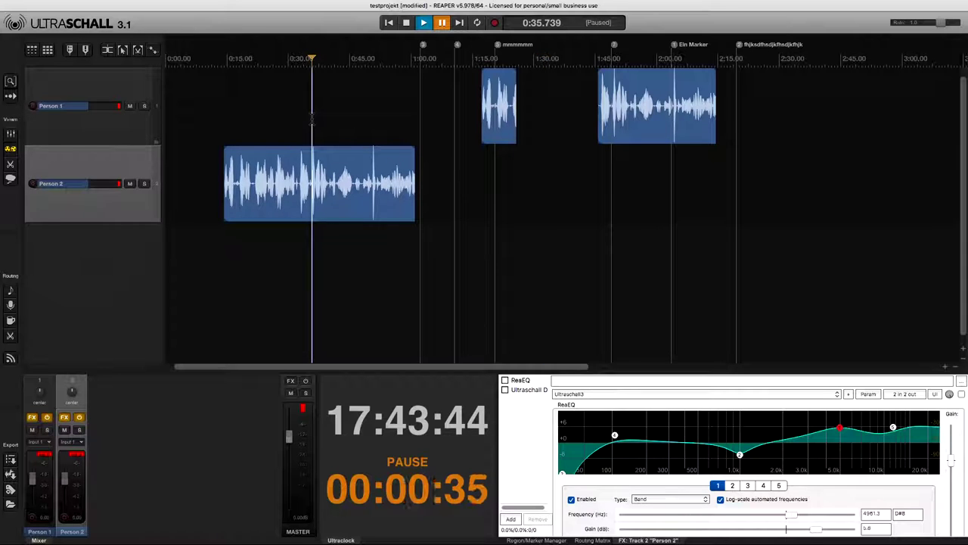
{"action": "left_click", "coordinate": [311, 174]}
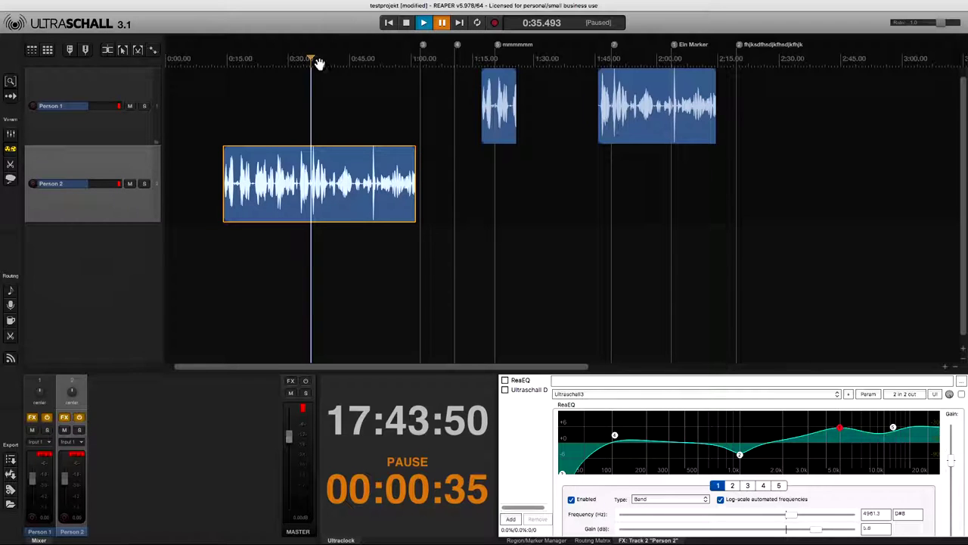
{"action": "left_click", "coordinate": [108, 51]}
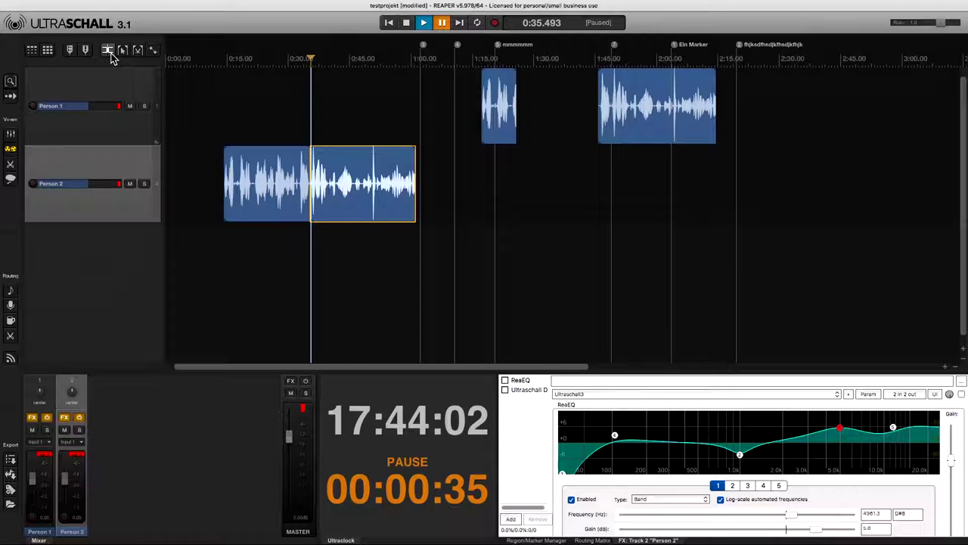
- Split the second part of the Person 2 clip at 0:51.760 and delete the piece after the cut
{"action": "left_click", "coordinate": [378, 187]}
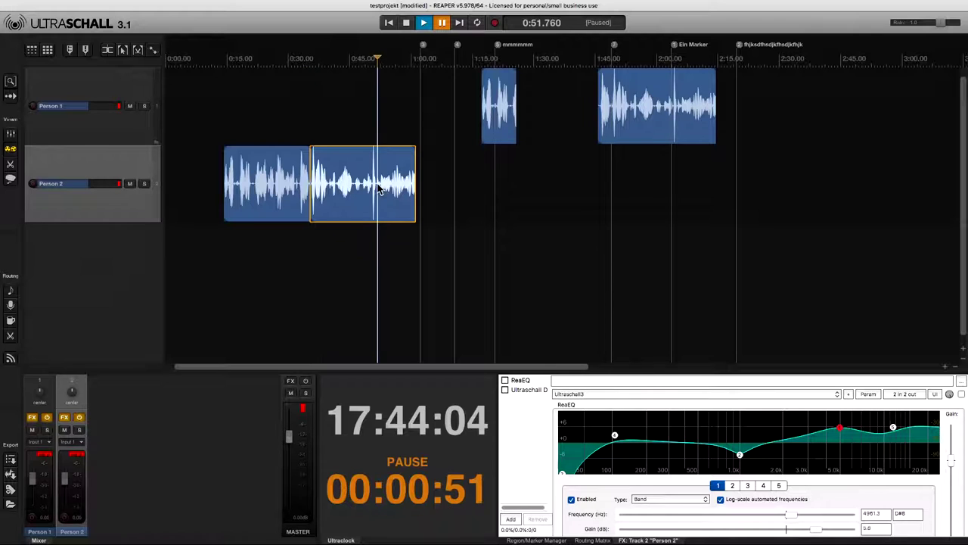
{"action": "key", "text": "s"}
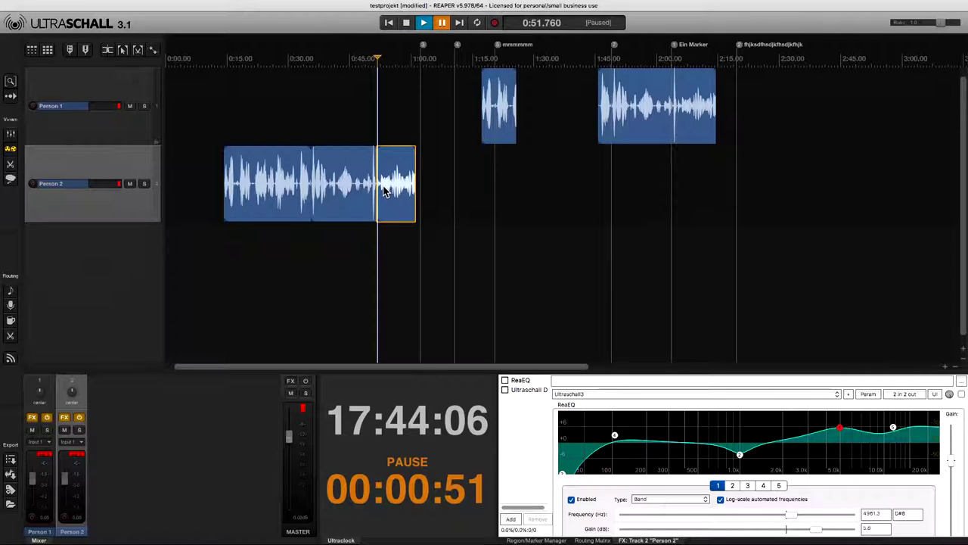
{"action": "key", "text": "Delete"}
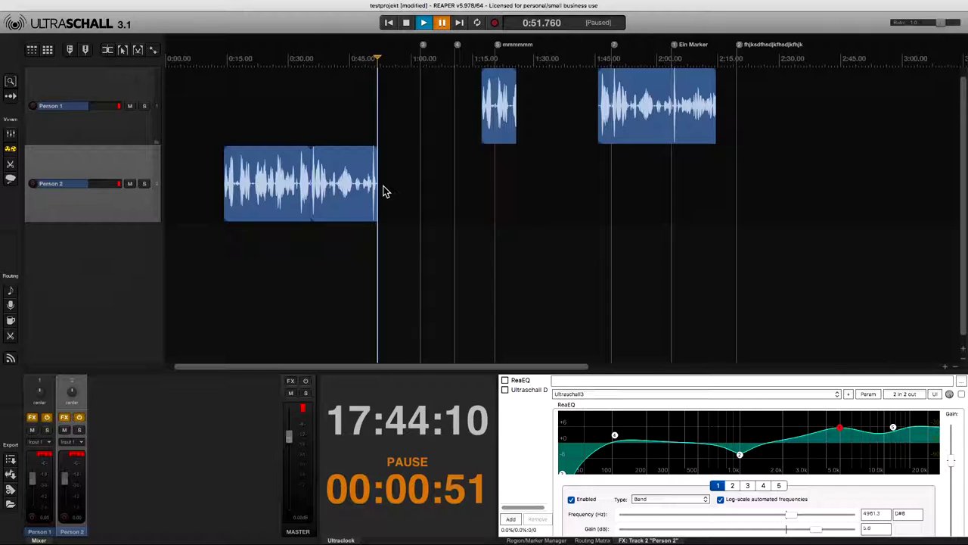
{"action": "left_click", "coordinate": [124, 51]}
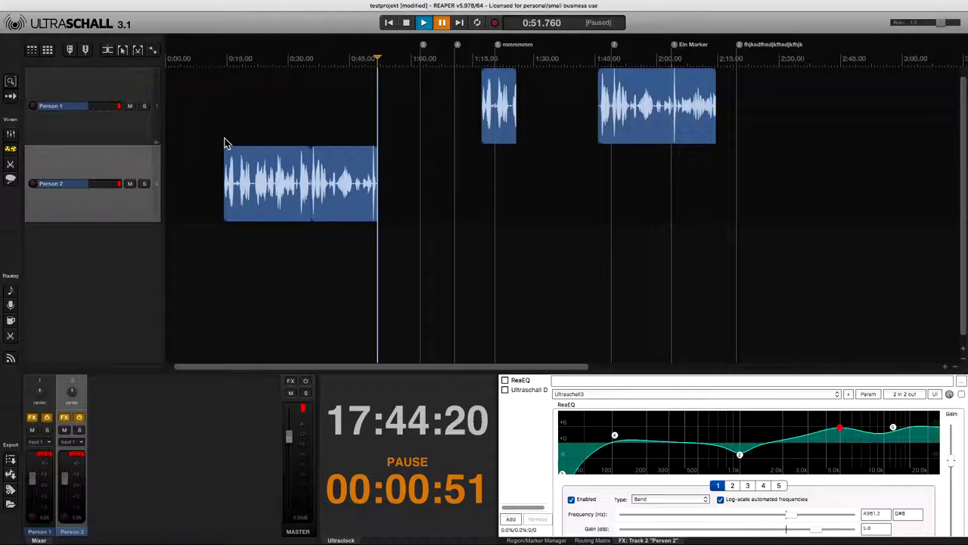
- Move the second part of the Person 2 clip later so that it starts at about 0:42
{"action": "left_click", "coordinate": [328, 199]}
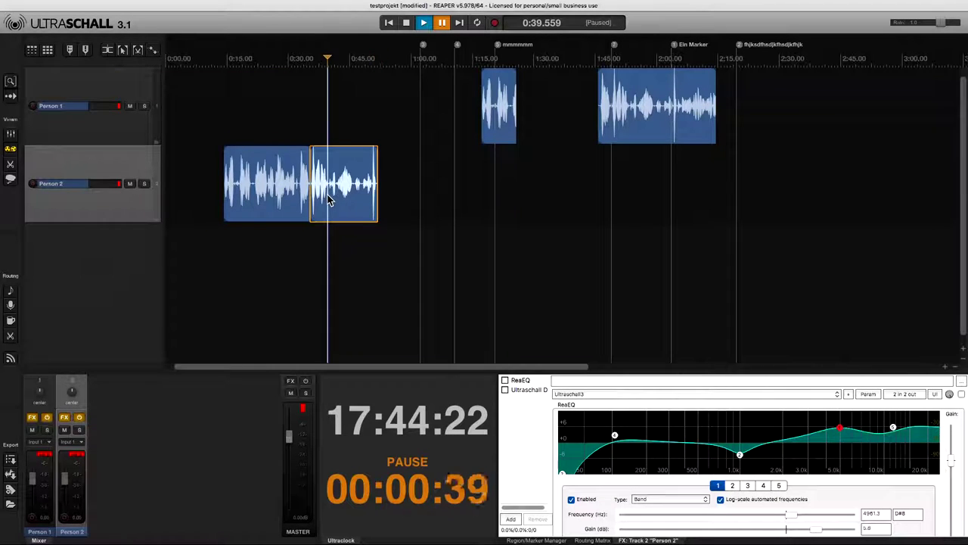
{"action": "left_click_drag", "start_coordinate": [336, 195], "coordinate": [371, 201]}
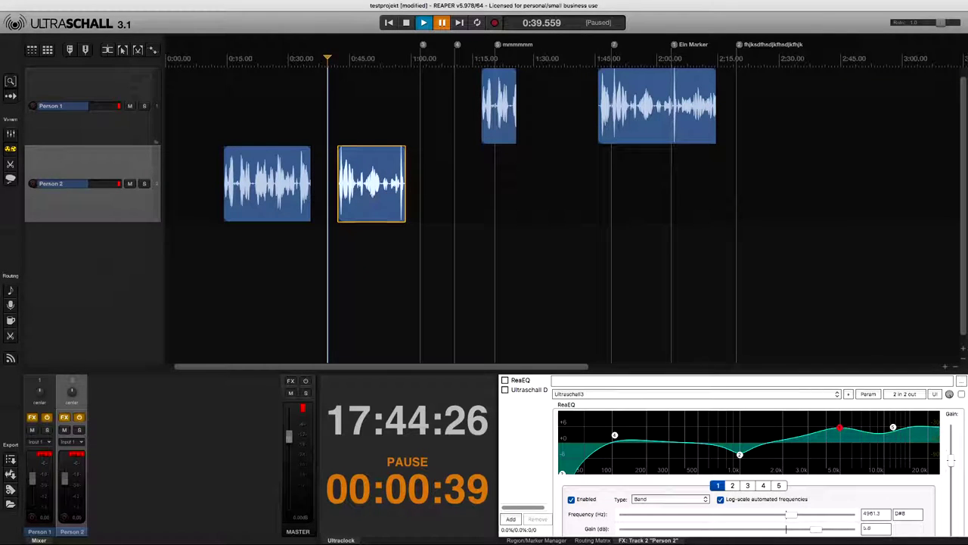
- Mark time ranges from 0:45.598 to about 0:53 on the second Person 2 clip and from 1:47.218 to about 1:58 on the last Person 1 clip
{"action": "left_click", "coordinate": [126, 50]}
{"action": "left_click", "coordinate": [225, 97]}
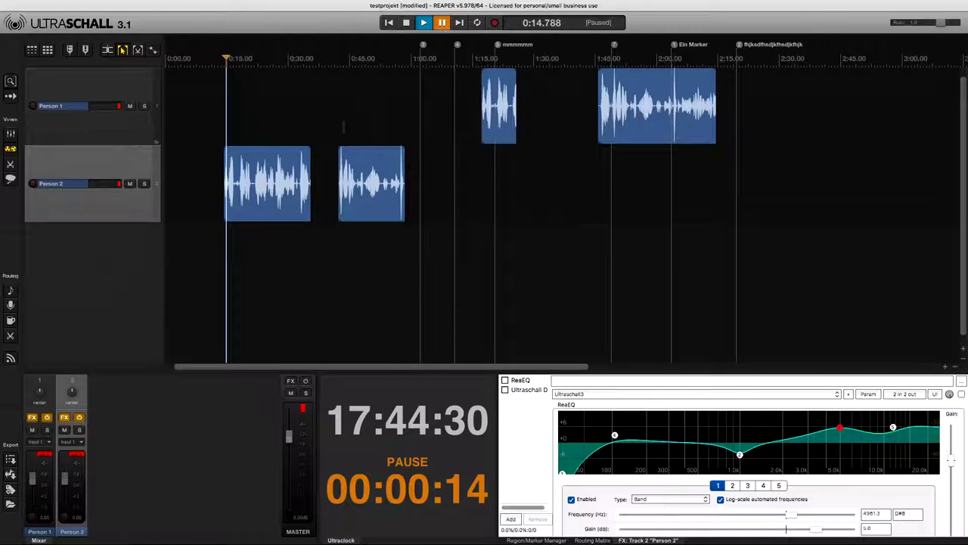
{"action": "left_click_drag", "start_coordinate": [352, 176], "coordinate": [386, 189]}
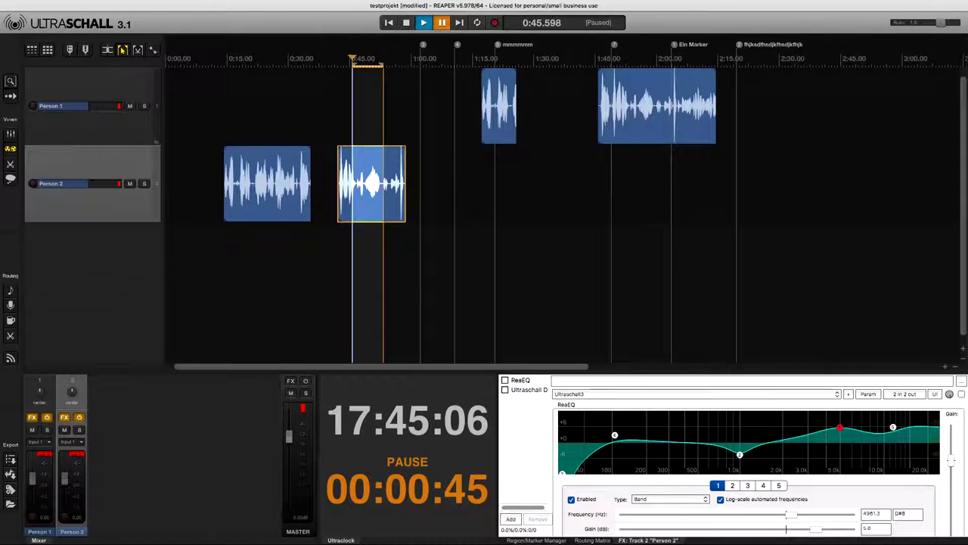
{"action": "left_click", "coordinate": [662, 122]}
{"action": "left_click_drag", "start_coordinate": [649, 115], "coordinate": [605, 115]}
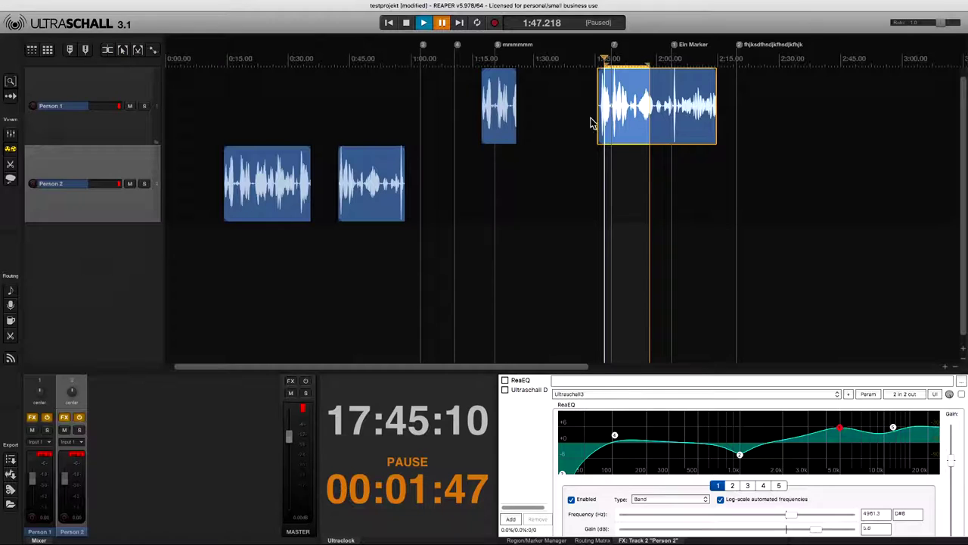
- Copy the last Person 1 clip to the Person 2 track at about 2:20 and to the Person 1 track at about 2:30
{"action": "left_click", "coordinate": [714, 136]}
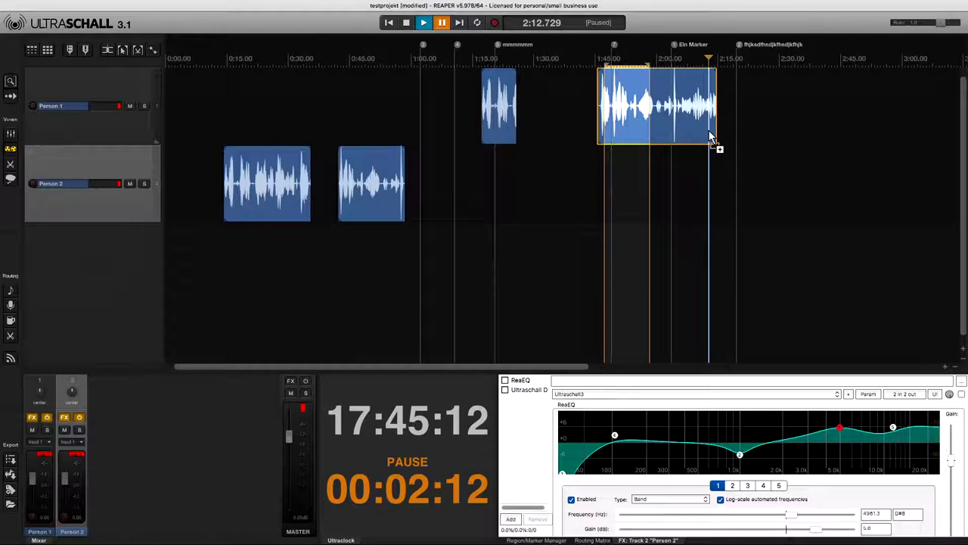
{"action": "key", "text": "ctrl+v"}
{"action": "left_click_drag", "start_coordinate": [799, 126], "coordinate": [843, 210]}
{"action": "left_click", "coordinate": [689, 125]}
{"action": "left_click_drag", "start_coordinate": [690, 124], "coordinate": [869, 86]}
{"action": "left_click", "coordinate": [839, 189]}
- Mute the noise peak on Person 2 from 2:38.014 to about 2:38.7, and unmute it again by raising the mute envelope
{"action": "scroll", "coordinate": [820, 224], "scroll_direction": "up", "scroll_amount": 5}
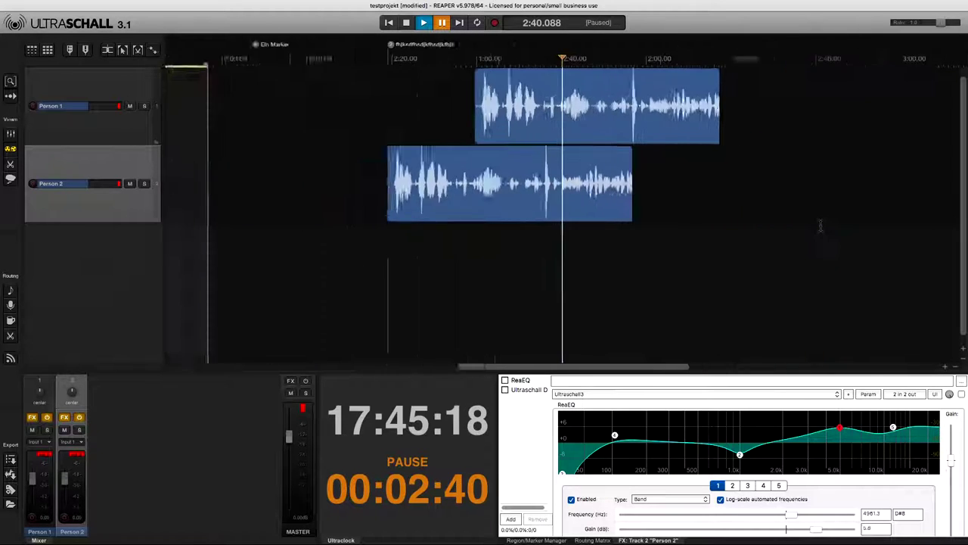
{"action": "scroll", "coordinate": [821, 225], "scroll_direction": "up", "scroll_amount": 2}
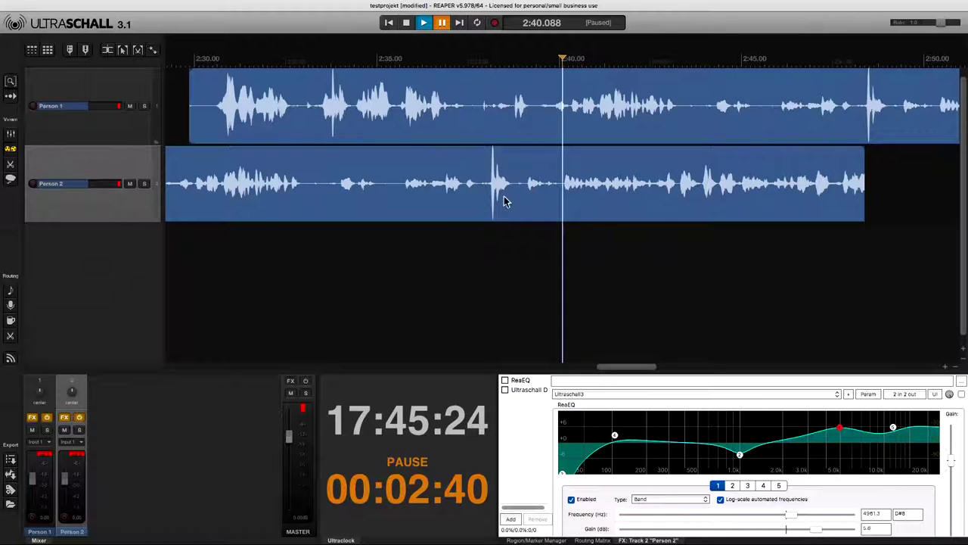
{"action": "left_click", "coordinate": [125, 51]}
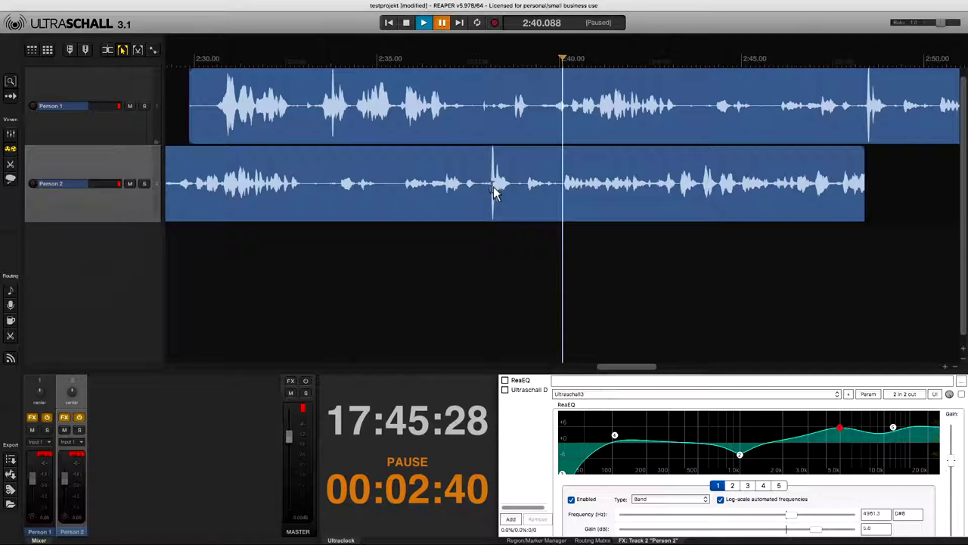
{"action": "left_click_drag", "start_coordinate": [488, 187], "coordinate": [514, 188]}
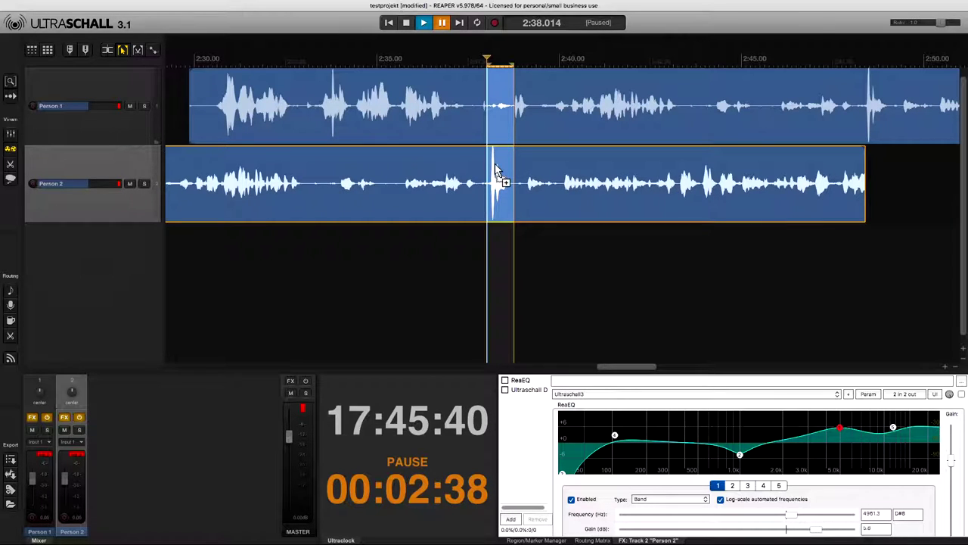
{"action": "key", "text": "m"}
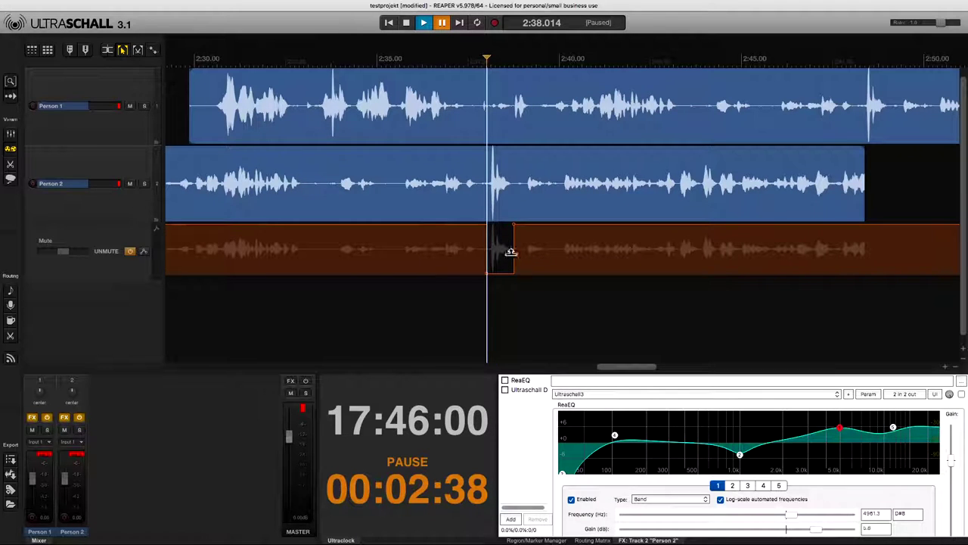
{"action": "left_click_drag", "start_coordinate": [493, 270], "coordinate": [490, 222]}
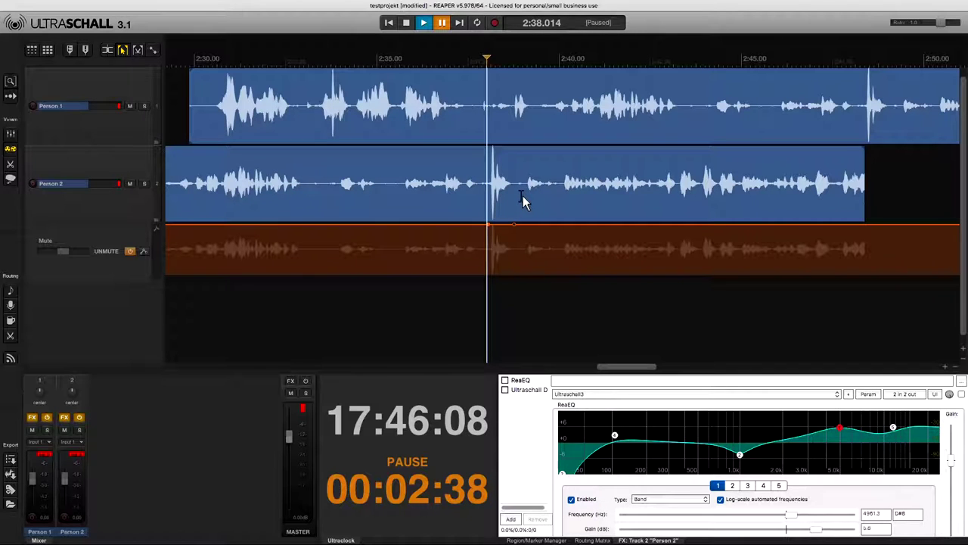
- Select the range from 2:39.079 to about 2:43.2 and ripple-delete it from both tracks
{"action": "left_click_drag", "start_coordinate": [527, 185], "coordinate": [678, 165]}
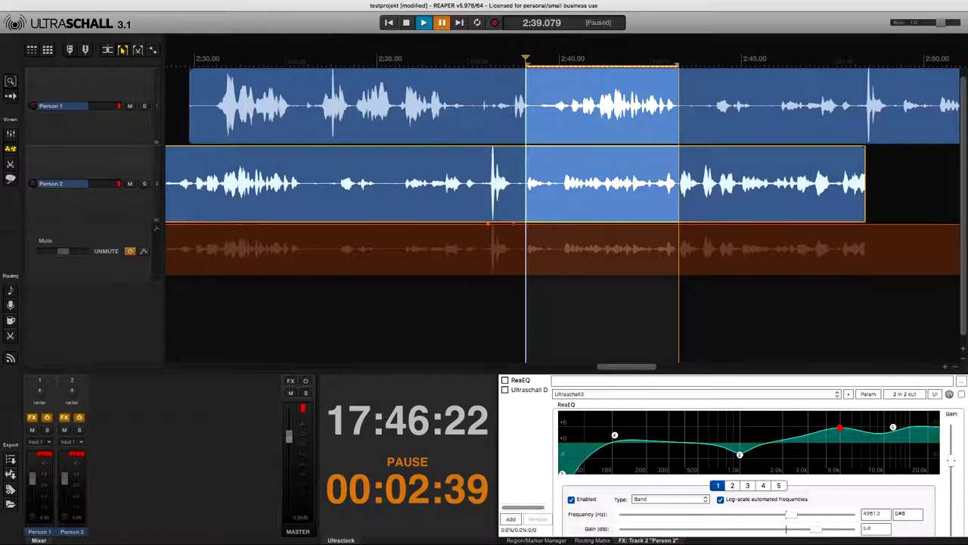
{"action": "key", "text": "Delete"}
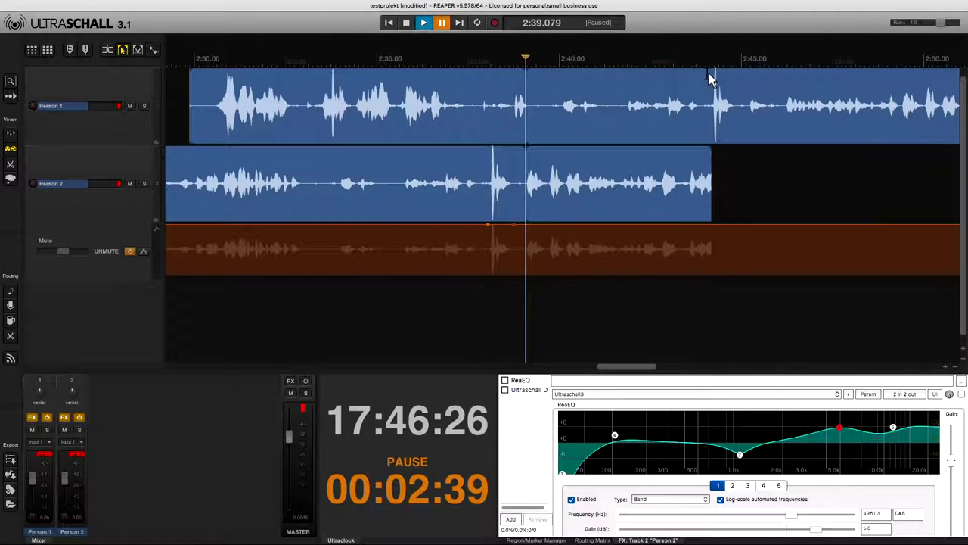
{"action": "key", "text": "s"}
- Mute the Person 1 track from 2:41.511 to about 2:43.9
{"action": "left_click_drag", "start_coordinate": [615, 113], "coordinate": [703, 112]}
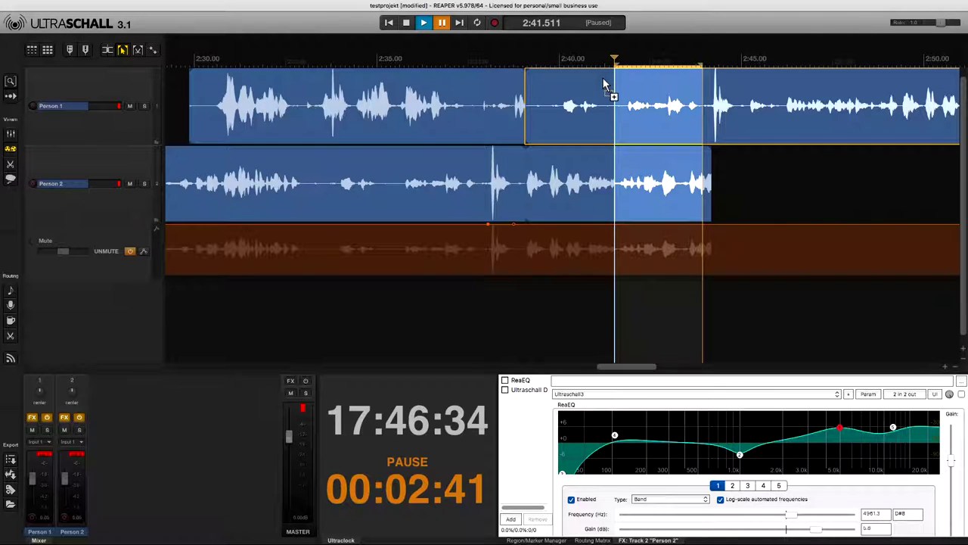
{"action": "key", "text": "m"}
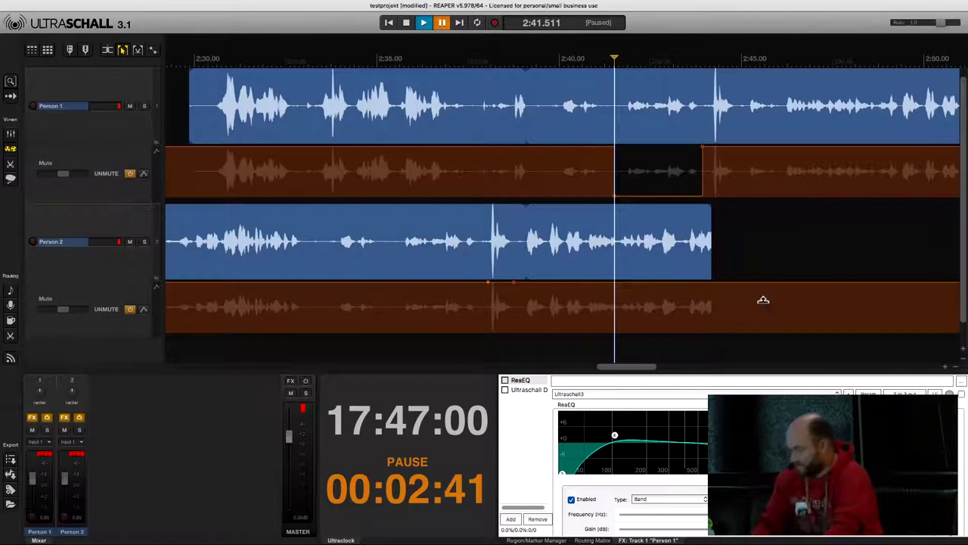
{"action": "left_click", "coordinate": [771, 222]}
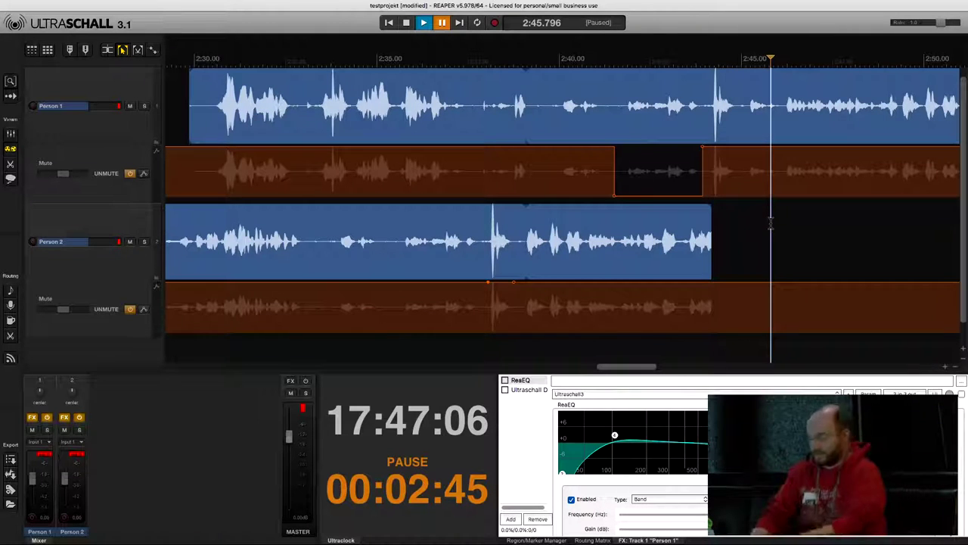
- Mark time ranges from 2:42.797 to about 2:43.2 on the Person 2 clip and from 2:45.188 to about 2:50.5 on the Person 1 clip
{"action": "left_click_drag", "start_coordinate": [661, 259], "coordinate": [678, 262]}
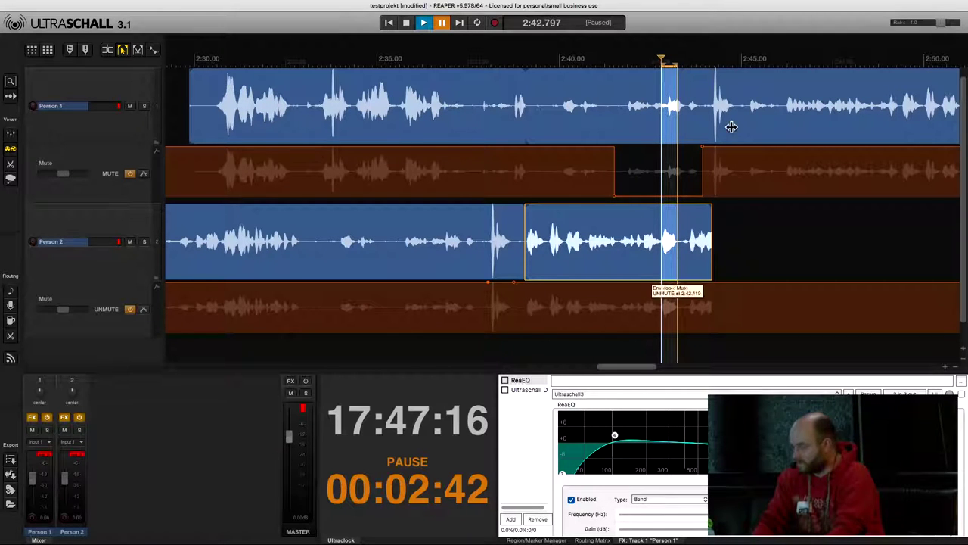
{"action": "left_click", "coordinate": [791, 102]}
{"action": "left_click_drag", "start_coordinate": [749, 112], "coordinate": [934, 112]}
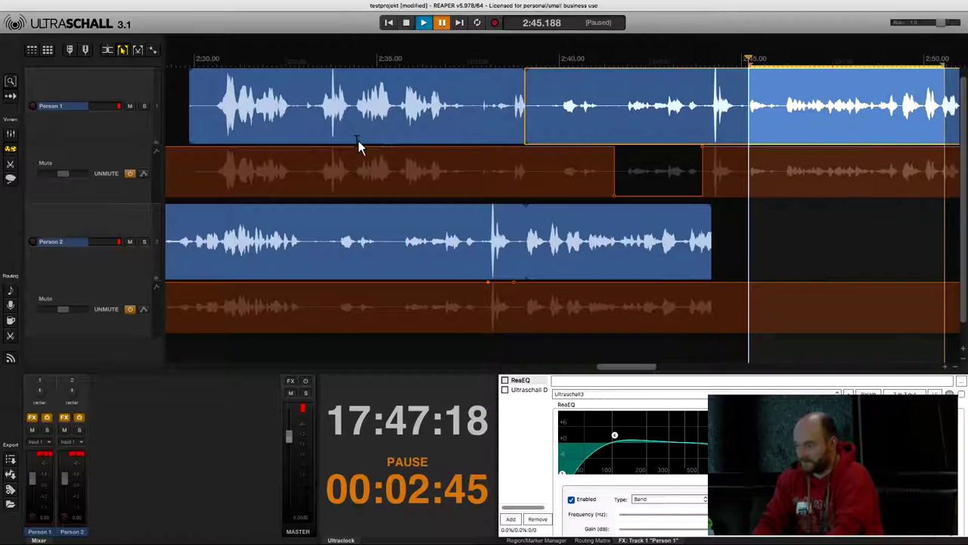
- Move the second part of the Person 1 clip to start at about 3:15, and unmute its muted section by raising the mute envelope
{"action": "scroll", "coordinate": [358, 142], "scroll_direction": "down", "scroll_amount": 3}
{"action": "scroll", "coordinate": [358, 144], "scroll_direction": "down", "scroll_amount": 4}
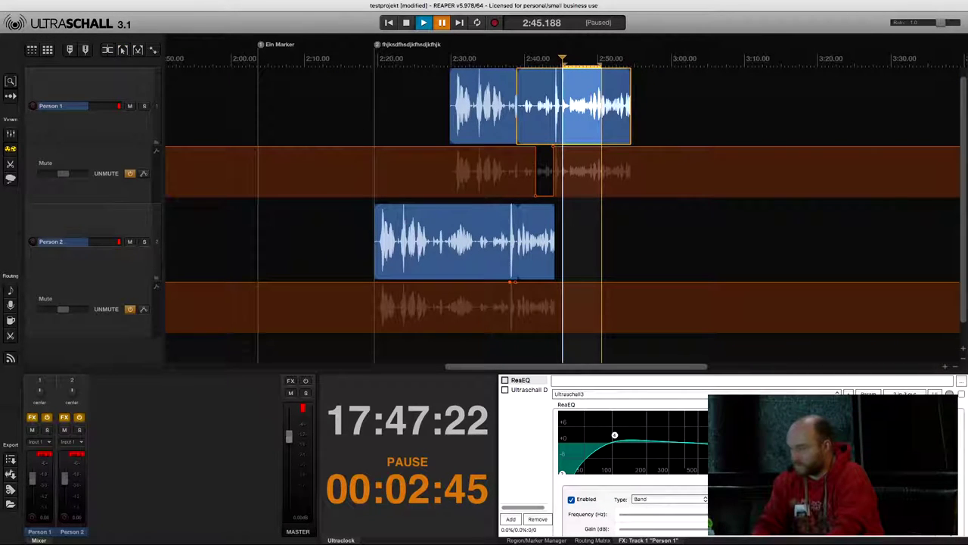
{"action": "left_click_drag", "start_coordinate": [550, 131], "coordinate": [815, 120]}
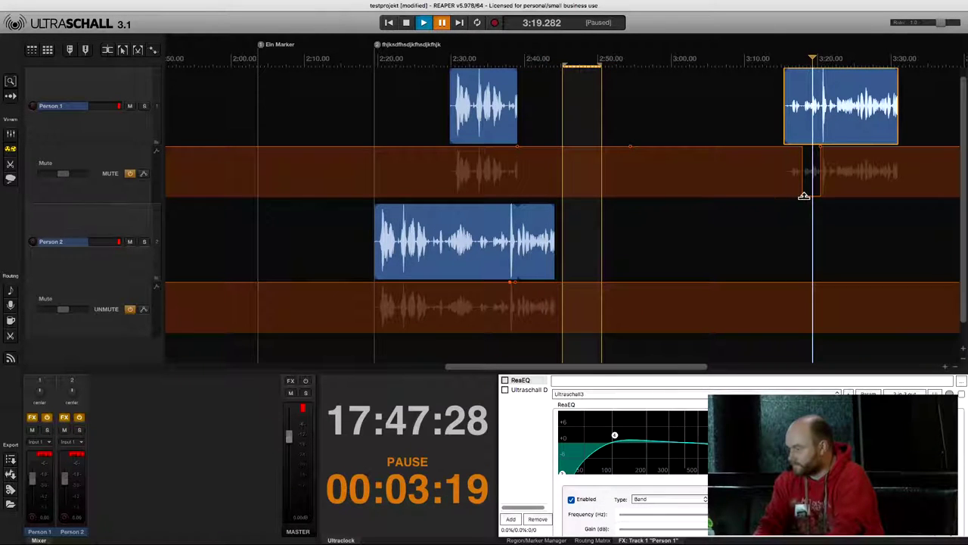
{"action": "left_click_drag", "start_coordinate": [803, 195], "coordinate": [798, 146]}
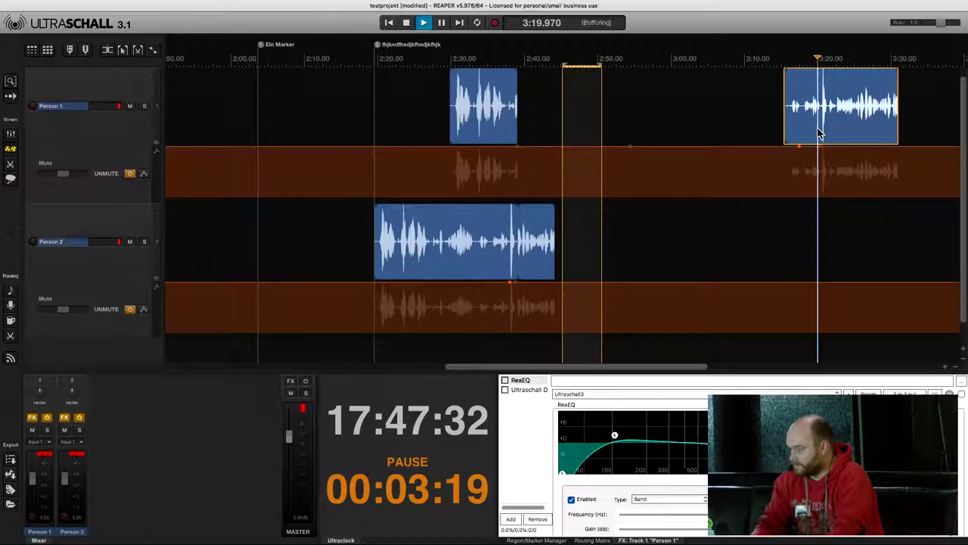
- Listen to the moved Person 1 clip from 3:19.970 in short passages, pausing at 3:26.481
{"action": "key", "text": "space"}
{"action": "scroll", "coordinate": [821, 134], "scroll_direction": "up", "scroll_amount": 3}
{"action": "scroll", "coordinate": [821, 133], "scroll_direction": "up", "scroll_amount": 3}
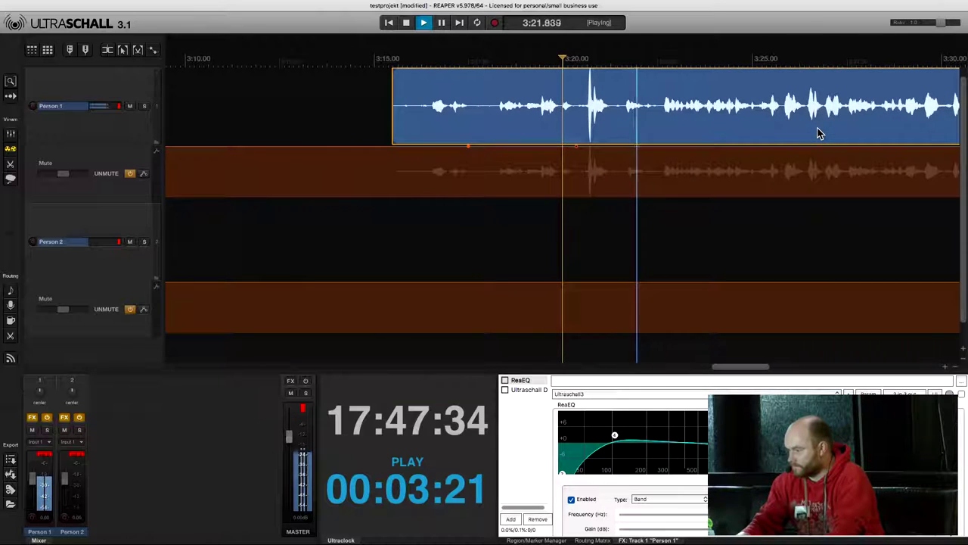
{"action": "key", "text": "space"}
{"action": "key", "text": "XF86AudioLowerVolume"}
{"action": "key", "text": "space"}
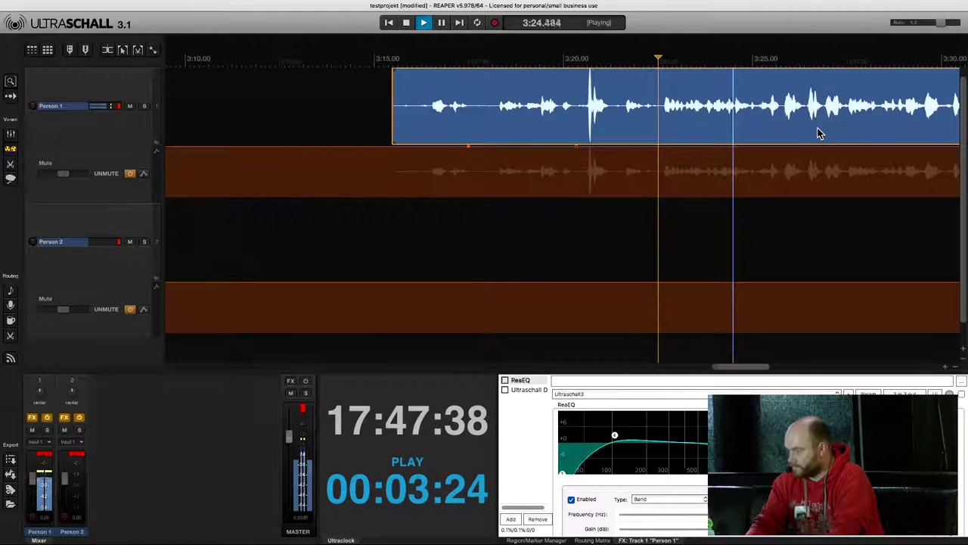
{"action": "key", "text": "space"}
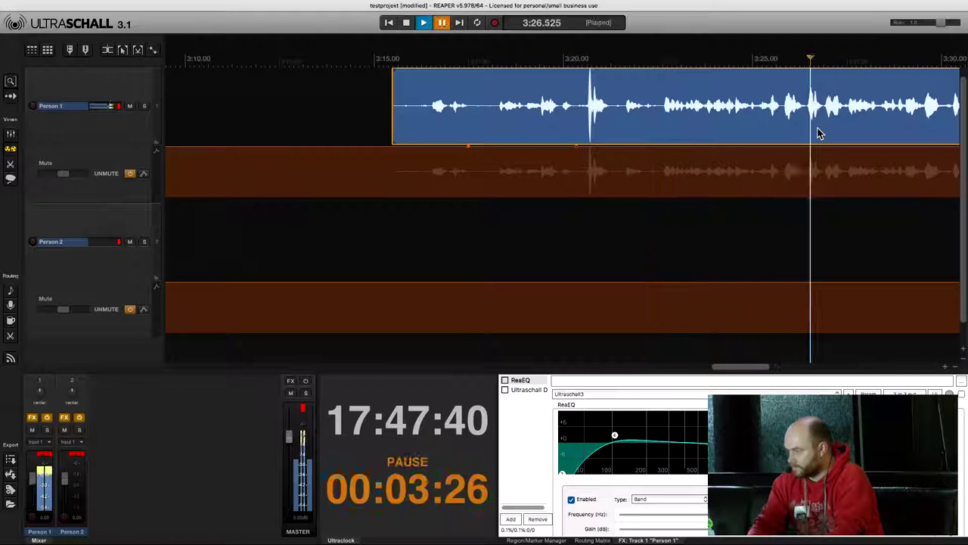
{"action": "key", "text": "space"}
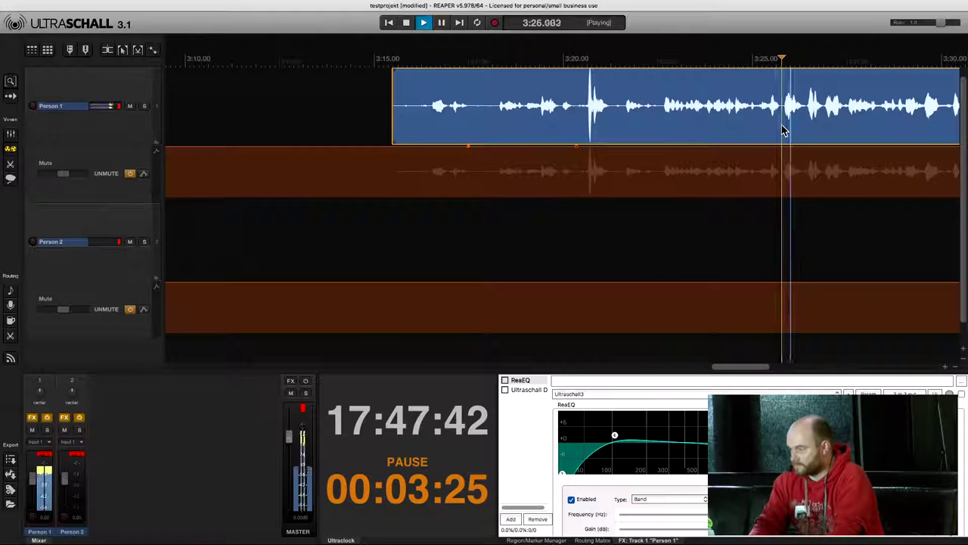
{"action": "key", "text": "space"}
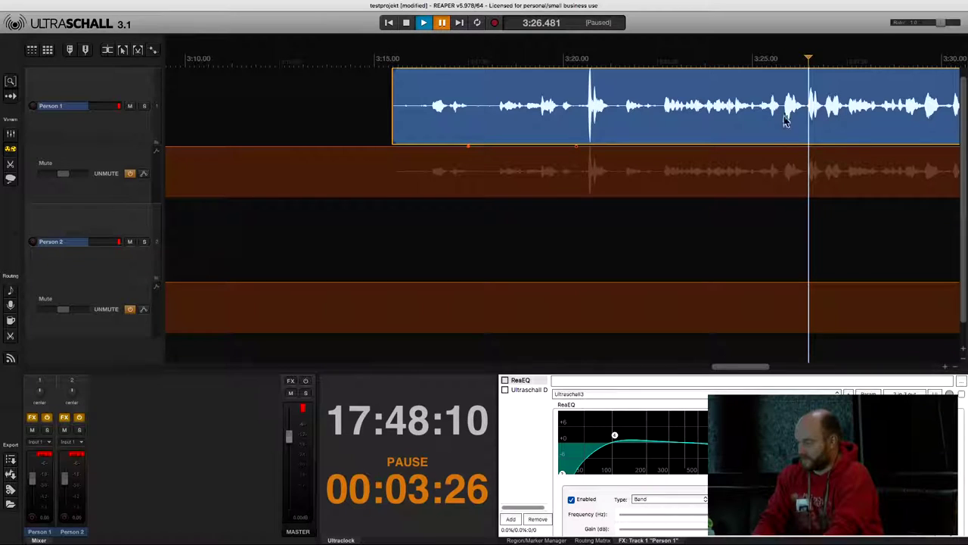
- Select the Person 1 passage from 3:25.772 to about 3:26.3, try ripple-deleting it, and undo the deletion
{"action": "left_click", "coordinate": [123, 49]}
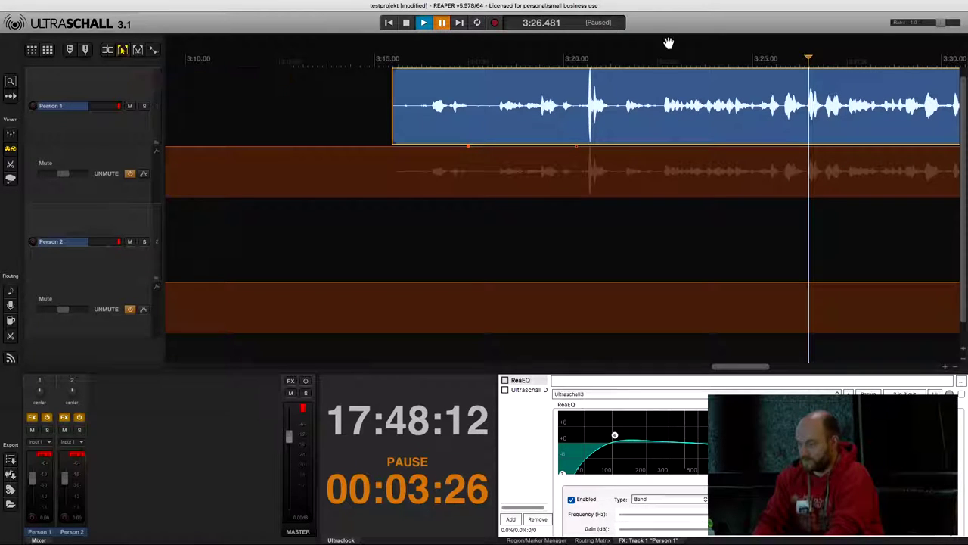
{"action": "left_click_drag", "start_coordinate": [782, 124], "coordinate": [803, 116]}
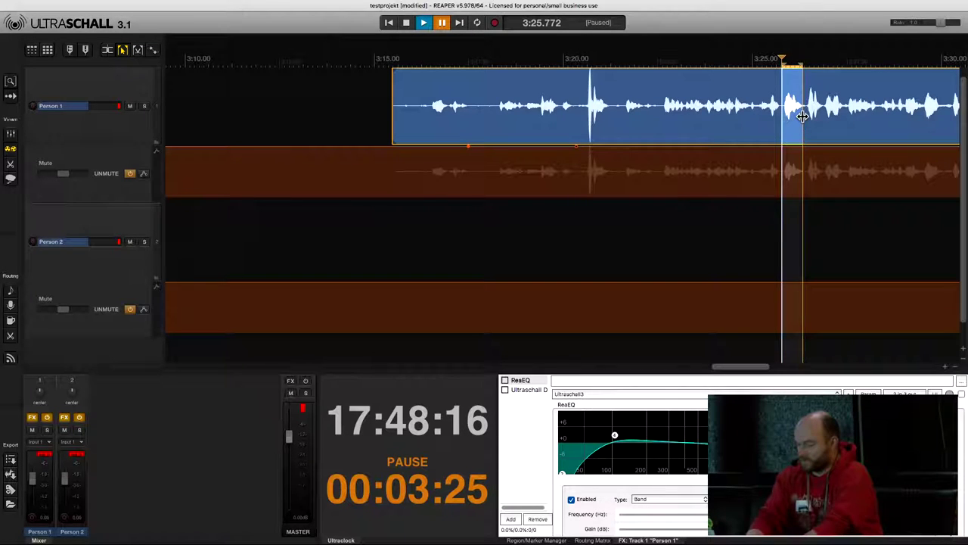
{"action": "left_click", "coordinate": [802, 116]}
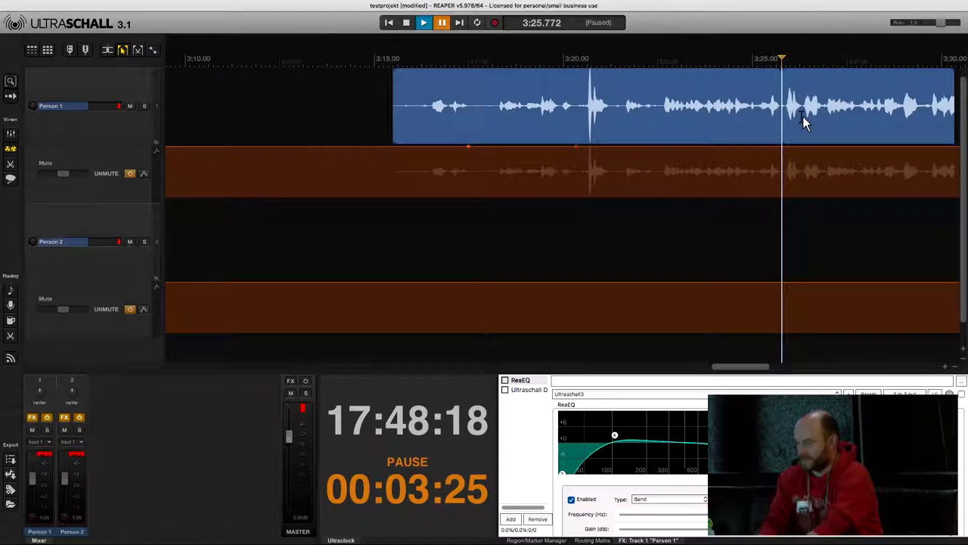
{"action": "left_click", "coordinate": [802, 116], "text": "shift"}
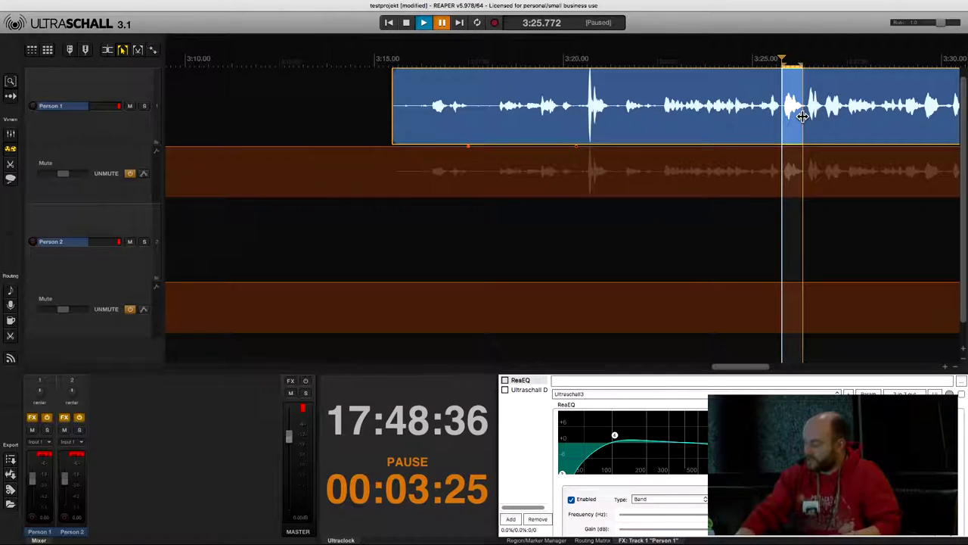
- Preview the cut by playing across the selected passage with it skipped, and pause at 3:28.857
{"action": "key", "text": "space"}
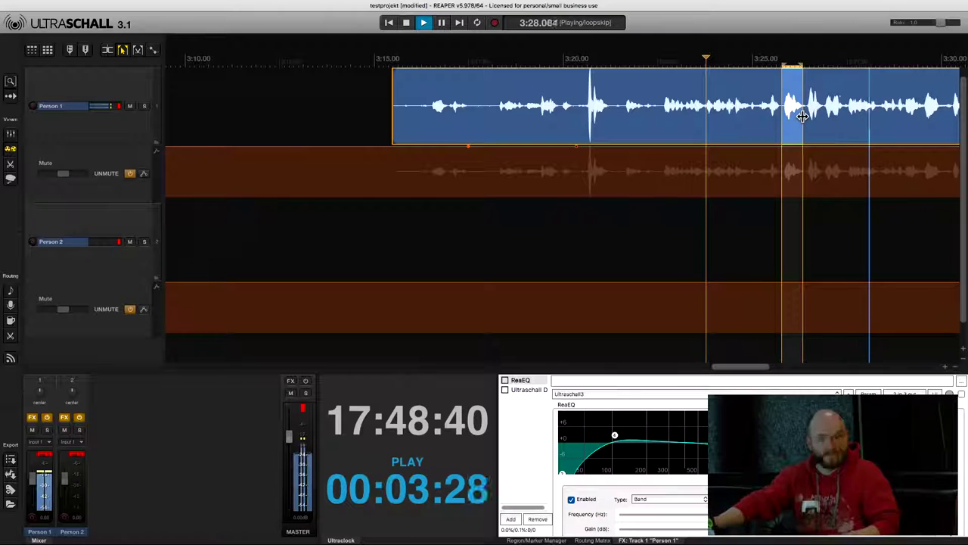
{"action": "key", "text": "space"}
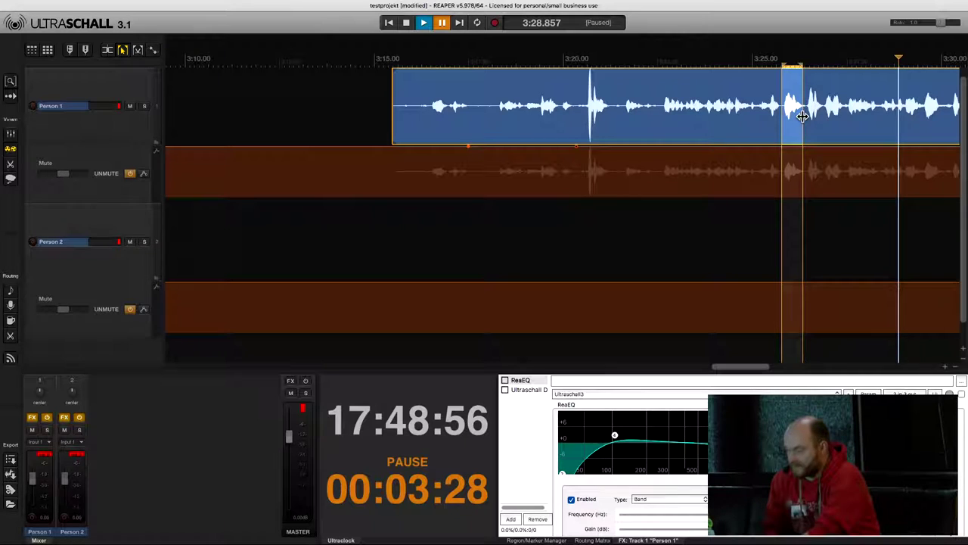
- Extend the time selection's end to about 3:26.9 and shift its start earlier to 3:25.705
{"action": "left_click_drag", "start_coordinate": [802, 115], "coordinate": [824, 116]}
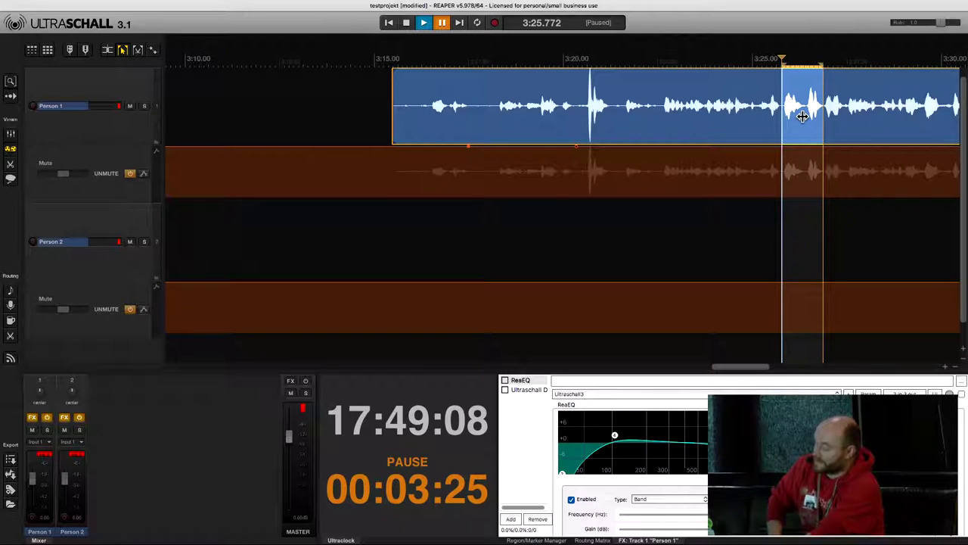
{"action": "key", "text": "shift+Left"}
{"action": "key", "text": "shift+Left"}
{"action": "key", "text": "shift+Left"}
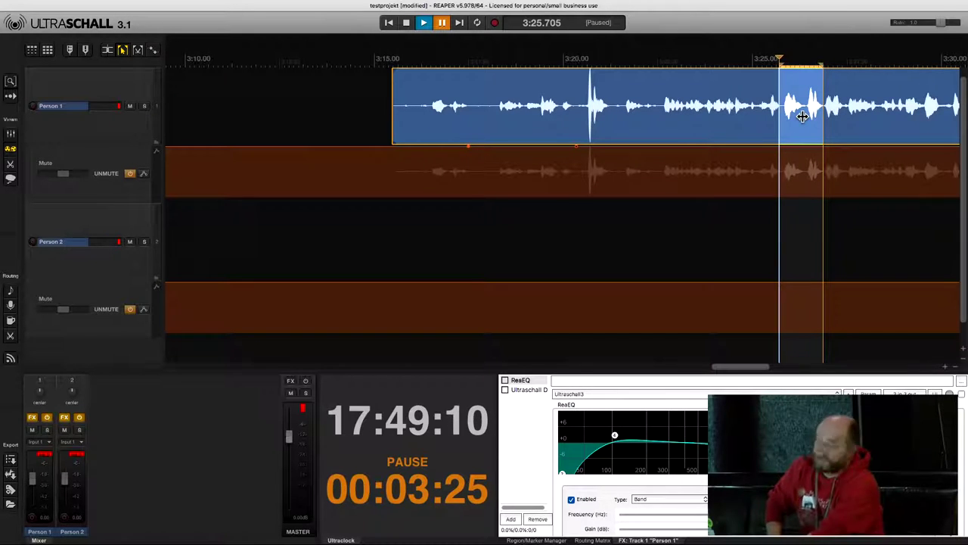
- Widen the time selection on Person 1 so it starts at 3:25.558 and ends at about 3:27.1
{"action": "key", "text": "shift+Right"}
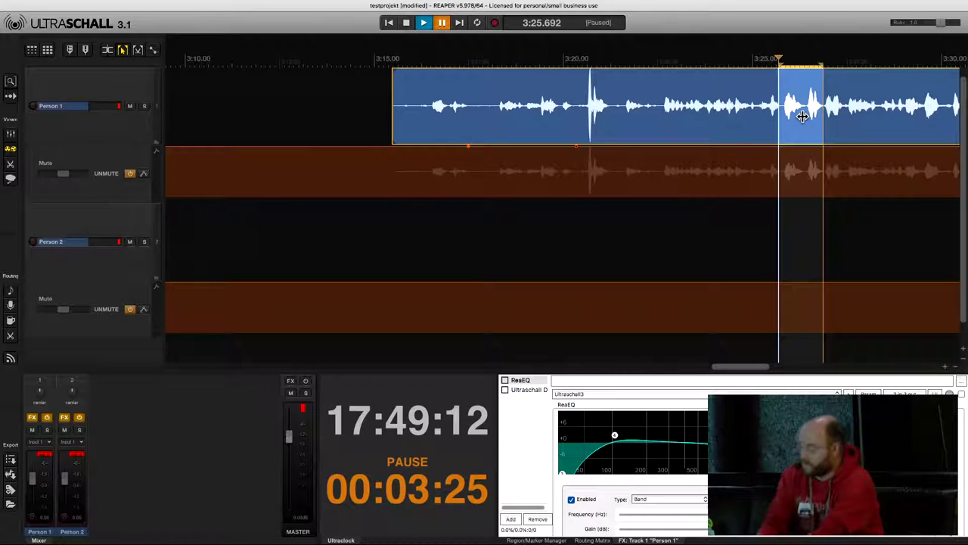
{"action": "key", "text": "ctrl+shift+Right"}
{"action": "key", "text": "ctrl+shift+Right"}
{"action": "key", "text": "ctrl+shift+Right"}
{"action": "key", "text": "shift+Left"}
{"action": "key", "text": "shift+Left"}
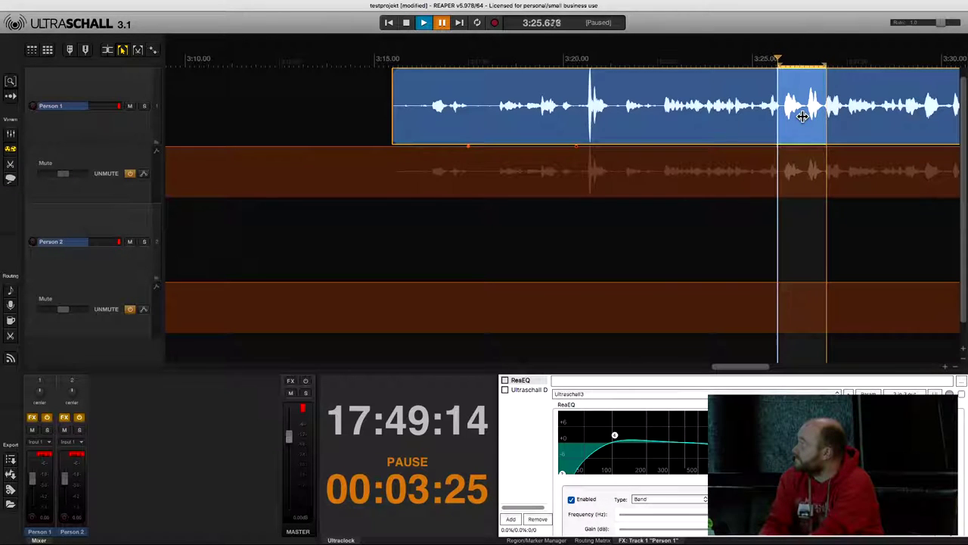
{"action": "key", "text": "shift+Left"}
{"action": "key", "text": "ctrl+shift+Right"}
{"action": "key", "text": "ctrl+shift+Right"}
{"action": "key", "text": "ctrl+shift+Right"}
{"action": "key", "text": "ctrl+shift+Right"}
{"action": "key", "text": "shift+Left"}
{"action": "key", "text": "shift+Left"}
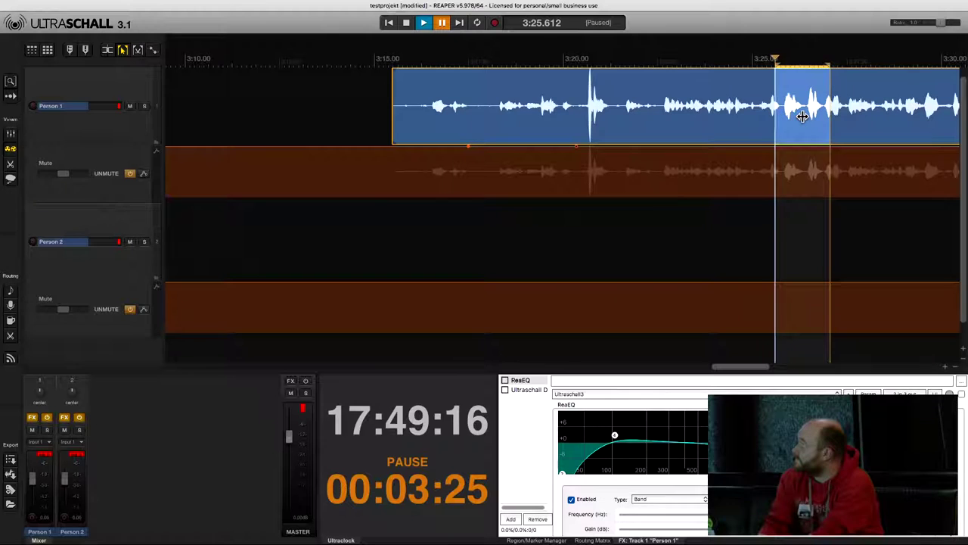
{"action": "key", "text": "ctrl+shift+Right"}
{"action": "key", "text": "ctrl+shift+Right"}
{"action": "key", "text": "ctrl+shift+Right"}
{"action": "key", "text": "ctrl+shift+Right"}
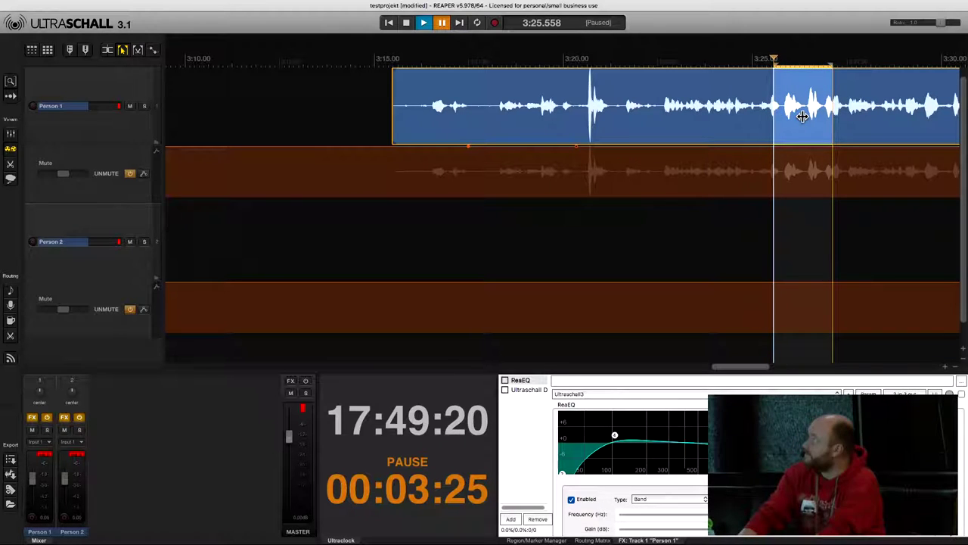
- Preview the cut, shorten the selection's end to about 3:26.8, and ripple-delete the Person 1 passage starting at 3:25.558
{"action": "key", "text": "space"}
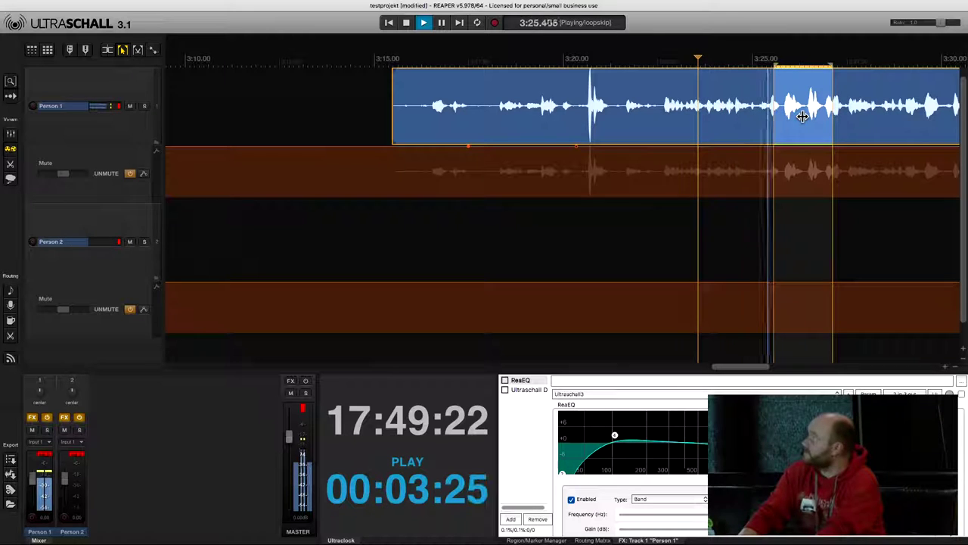
{"action": "key", "text": "ctrl+space"}
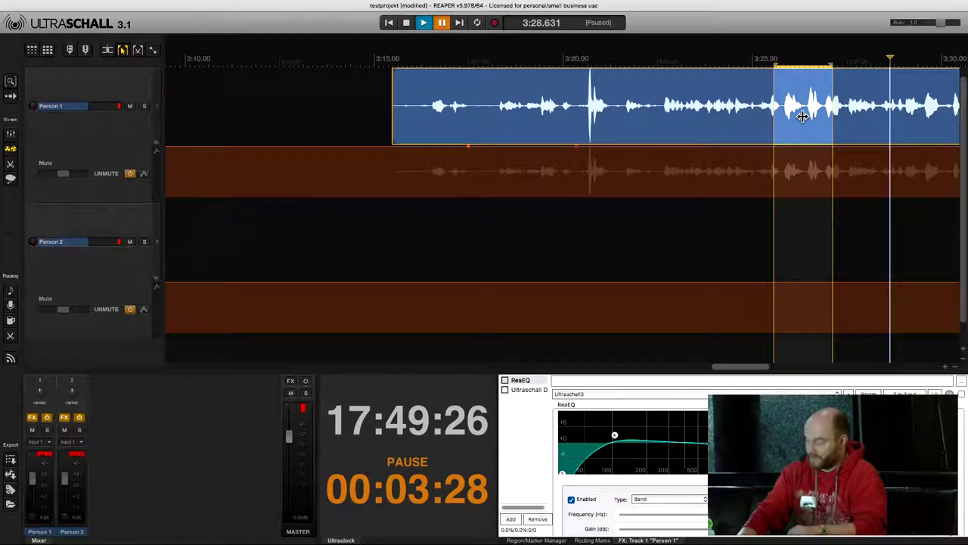
{"action": "key", "text": "space"}
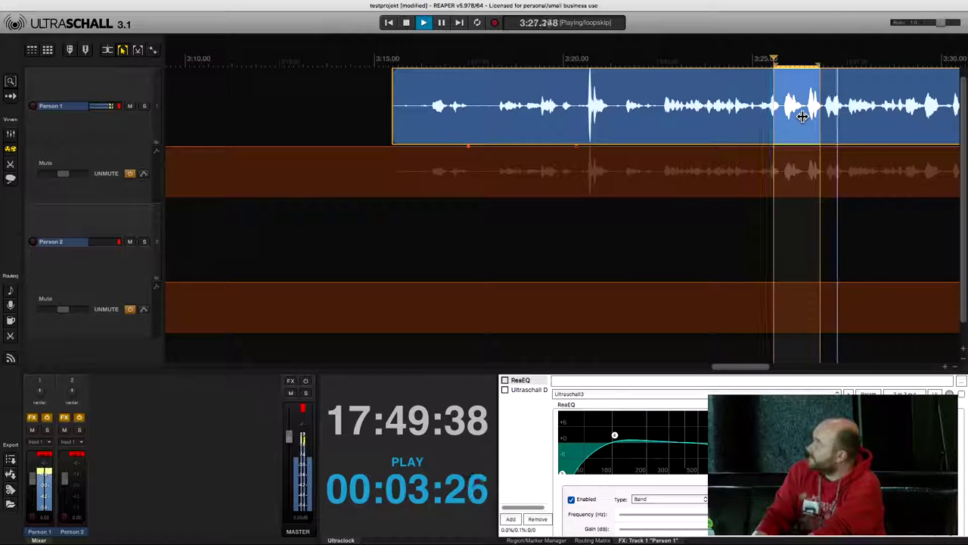
{"action": "key", "text": "space"}
{"action": "left_click", "coordinate": [804, 121]}
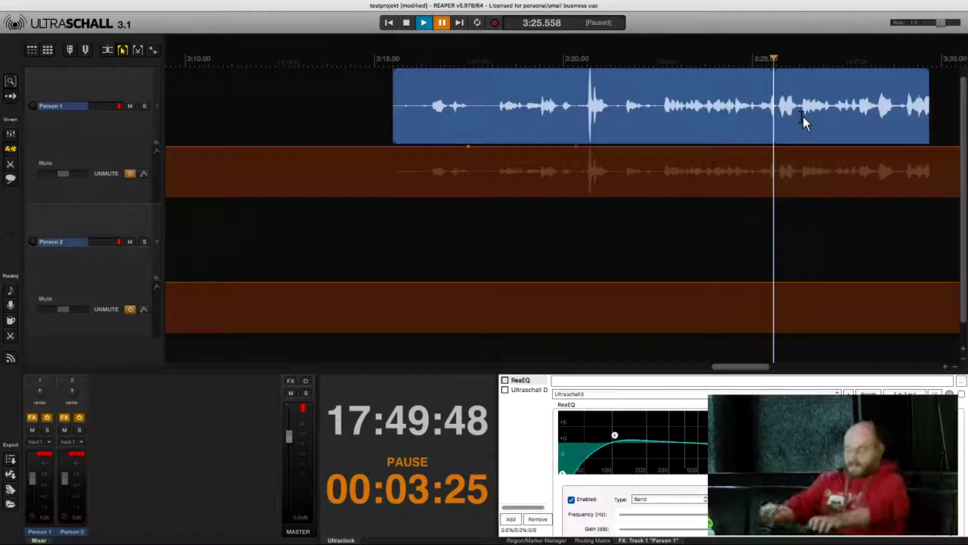
- Select the Person 1 passage from about 3:20.5 to 3:25.2, preview playback with it skipped, and pause at 3:26.928
{"action": "left_click", "coordinate": [578, 206]}
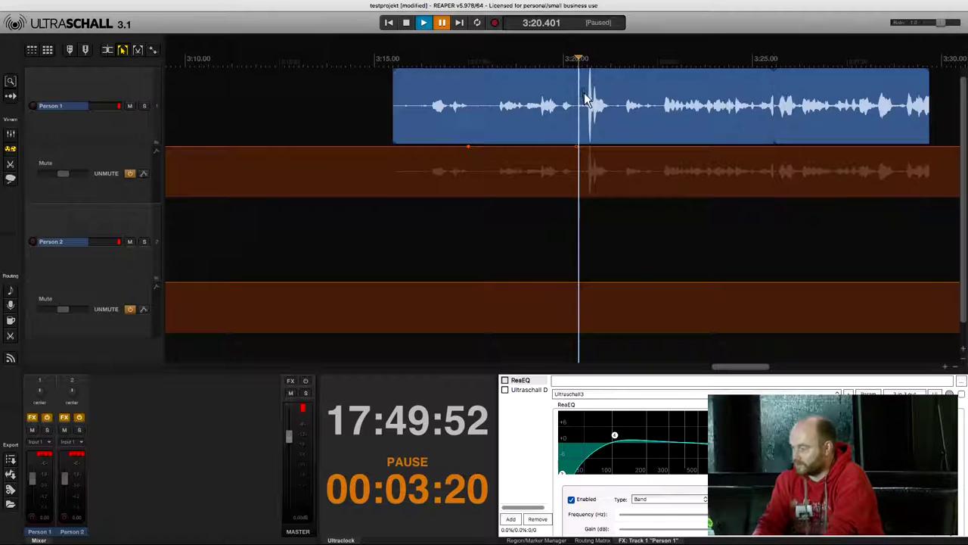
{"action": "left_click", "coordinate": [584, 98]}
{"action": "left_click", "coordinate": [619, 106]}
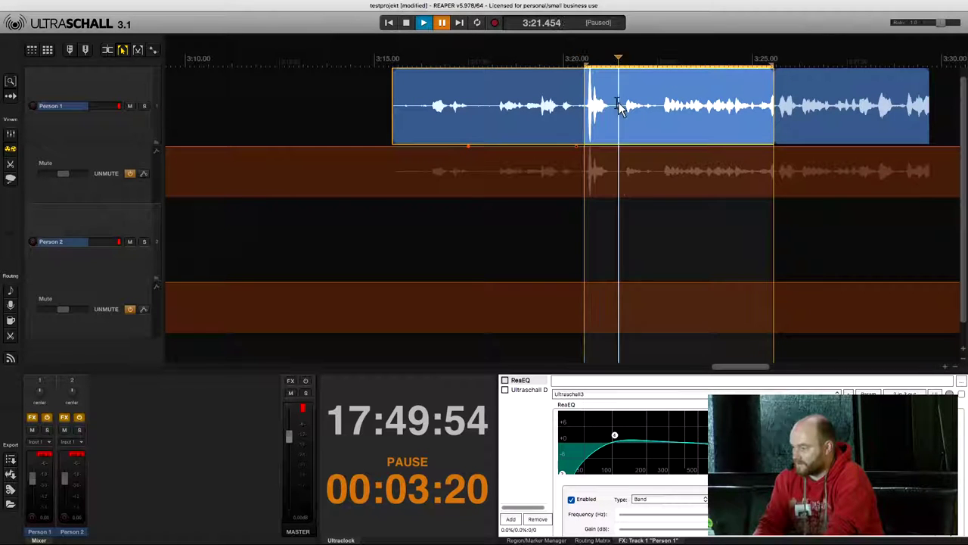
{"action": "key", "text": "space"}
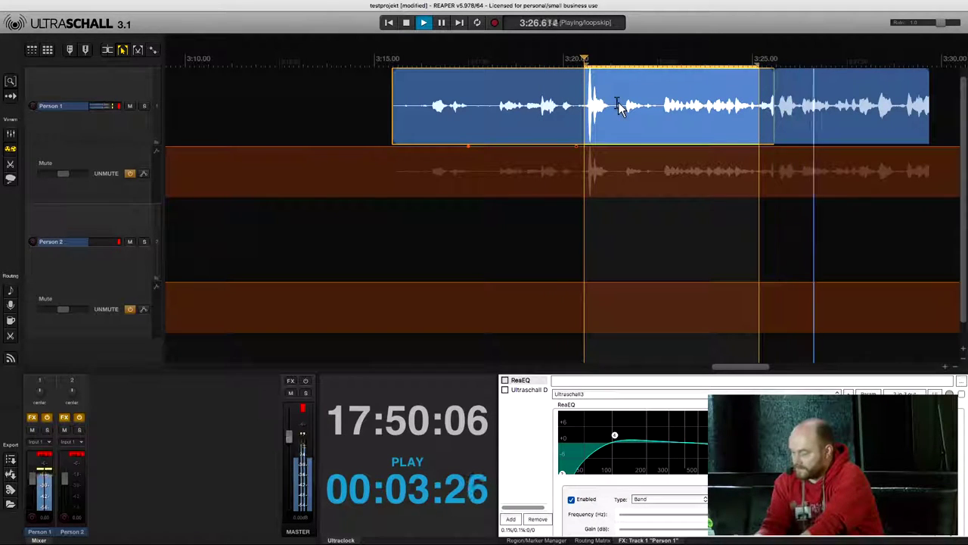
{"action": "key", "text": "Return"}
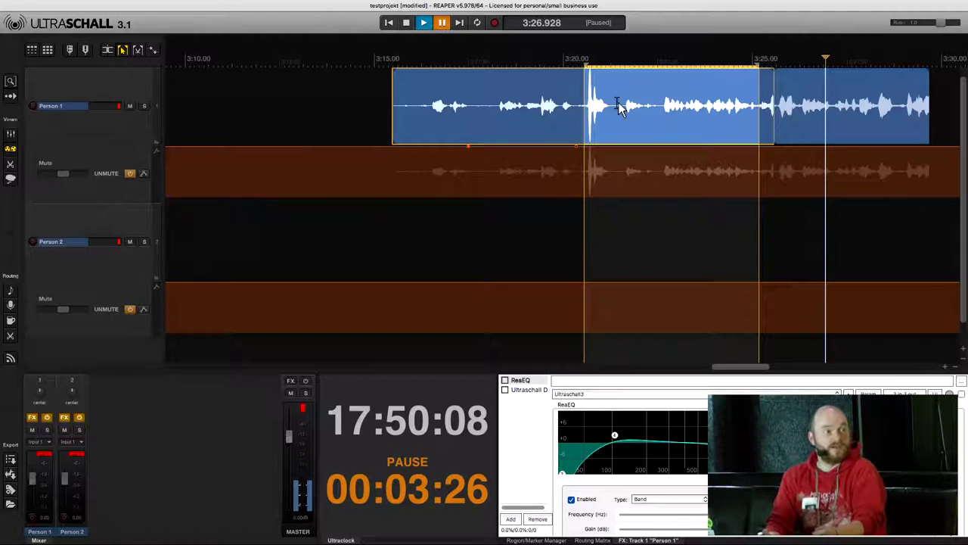
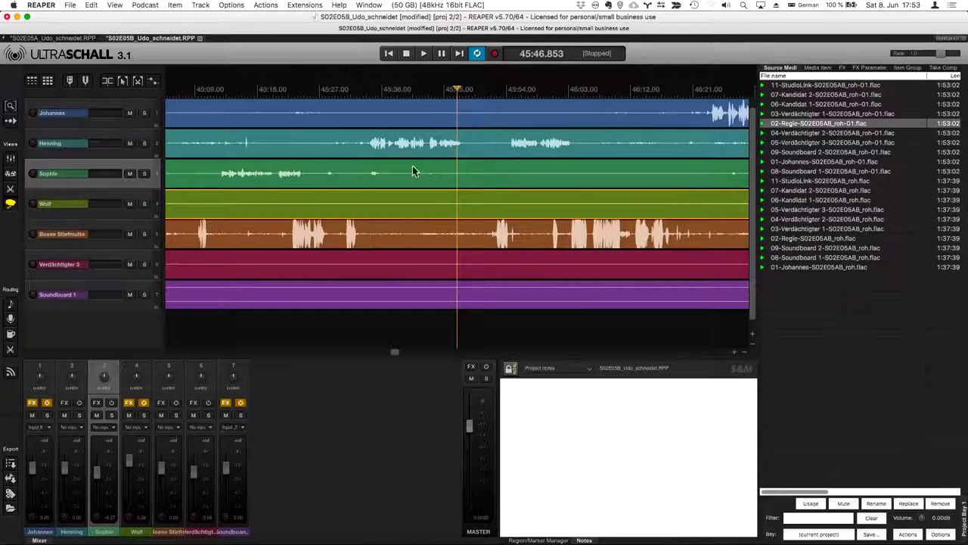
- In the S02E05B project, cut the silent stretch from 45:48.420 to 45:54.325 out of the second track
{"action": "left_click", "coordinate": [467, 142]}
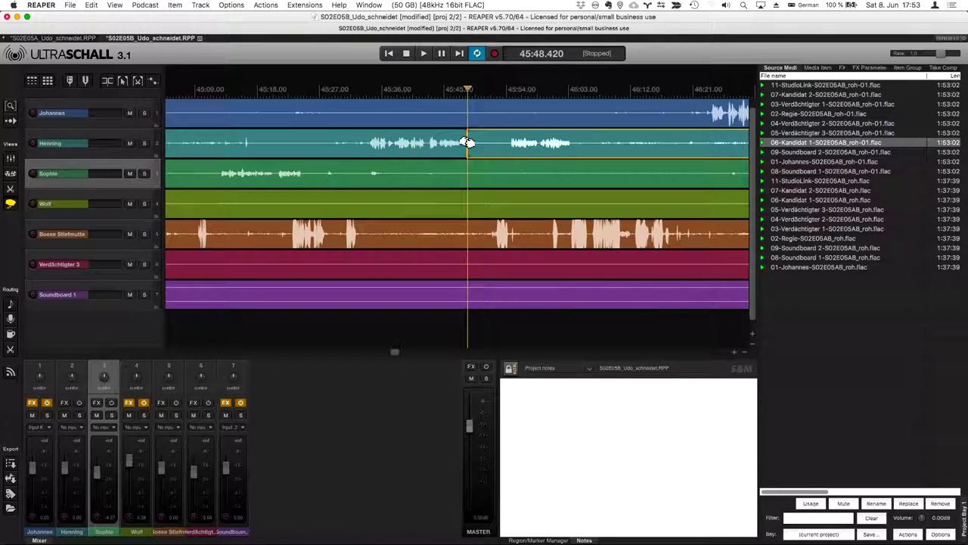
{"action": "left_click", "coordinate": [509, 142]}
{"action": "key", "text": "alt+bracketleft"}
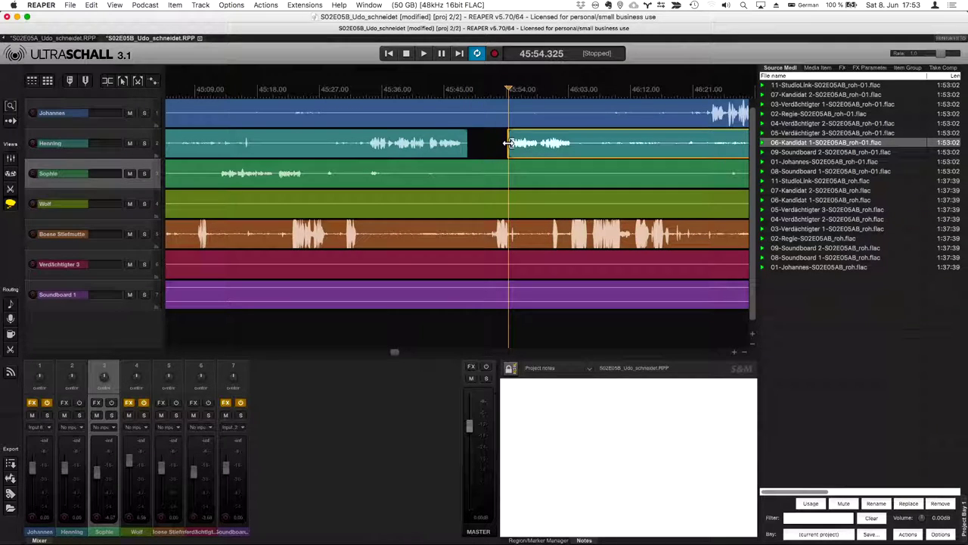
- Start playback from about 45:34 and remove the second track's audio between about 46:03.6 and 46:21.5
{"action": "left_click", "coordinate": [369, 188]}
{"action": "key", "text": "space"}
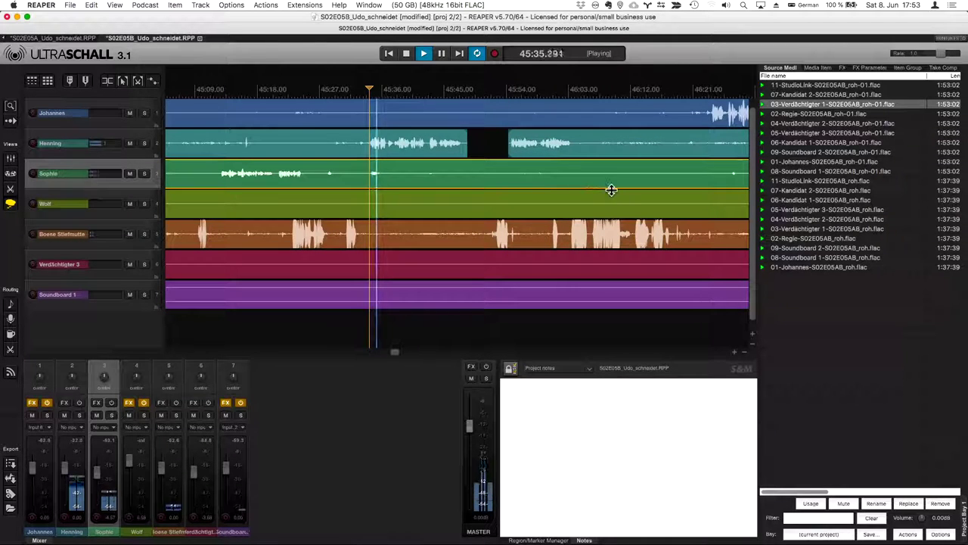
{"action": "left_click", "coordinate": [574, 147]}
{"action": "key", "text": "s"}
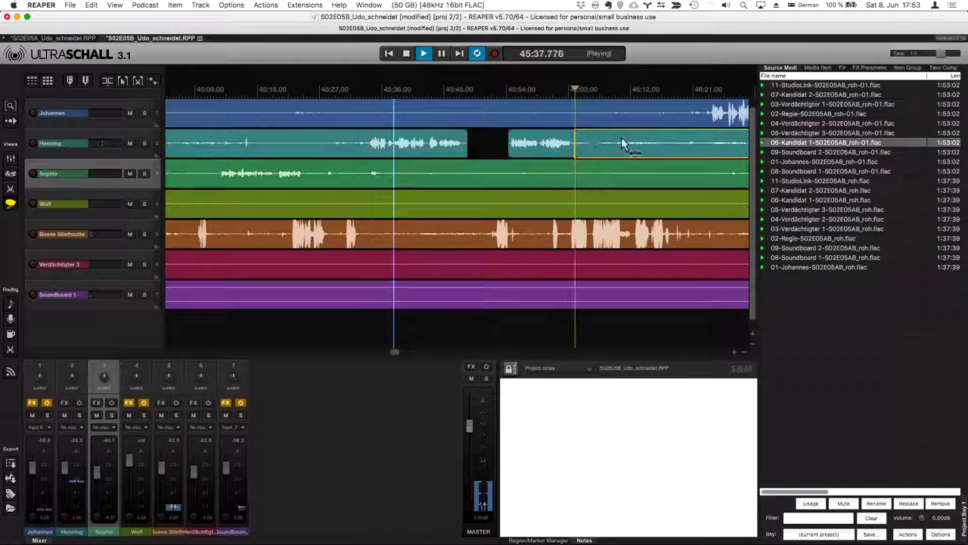
{"action": "left_click", "coordinate": [699, 141]}
{"action": "key", "text": "Delete"}
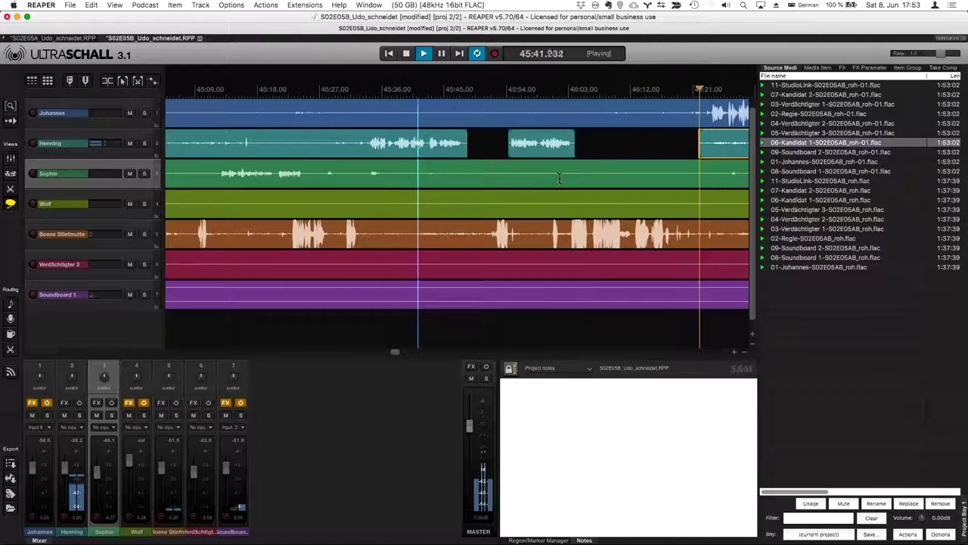
- Split the third track at about 45:37.5 and 46:06.4, deleting the audio before each split
{"action": "left_click", "coordinate": [390, 173]}
{"action": "key", "text": "s"}
{"action": "key", "text": "Delete"}
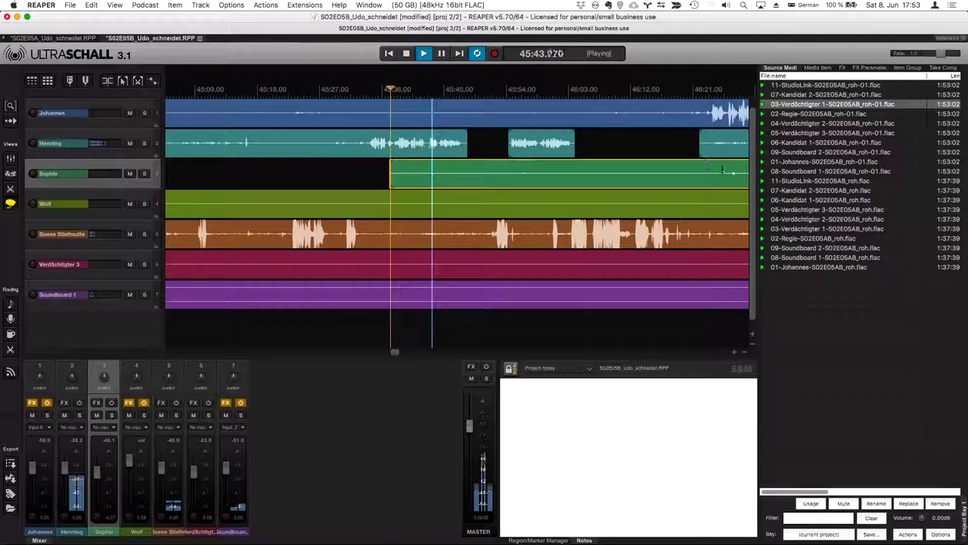
{"action": "left_click", "coordinate": [593, 174]}
{"action": "key", "text": "s"}
{"action": "key", "text": "Delete"}
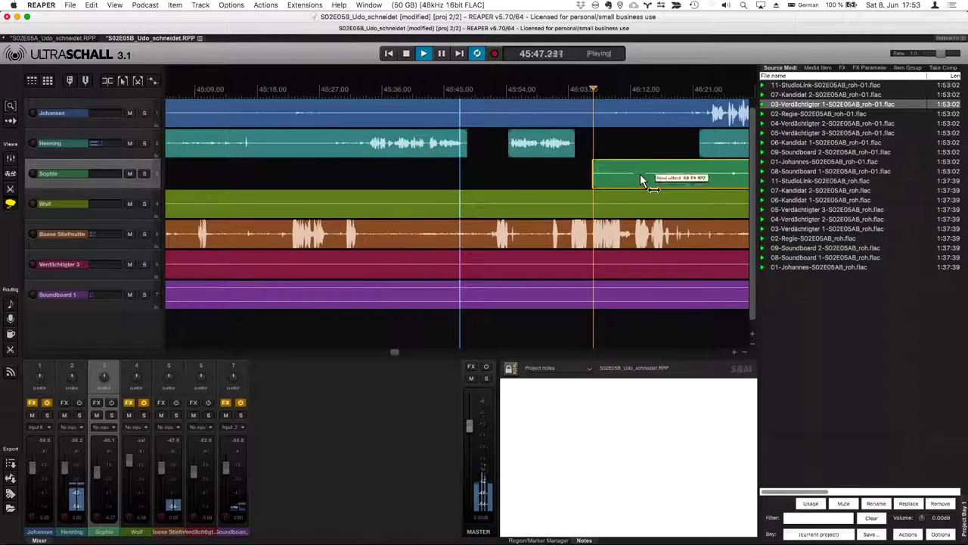
- Remove the third track's audio between about 46:13 and 46:21.5, and pause playback at 45:49.275
{"action": "left_click_drag", "start_coordinate": [640, 174], "coordinate": [700, 174]}
{"action": "key", "text": "Delete"}
{"action": "key", "text": "Return"}
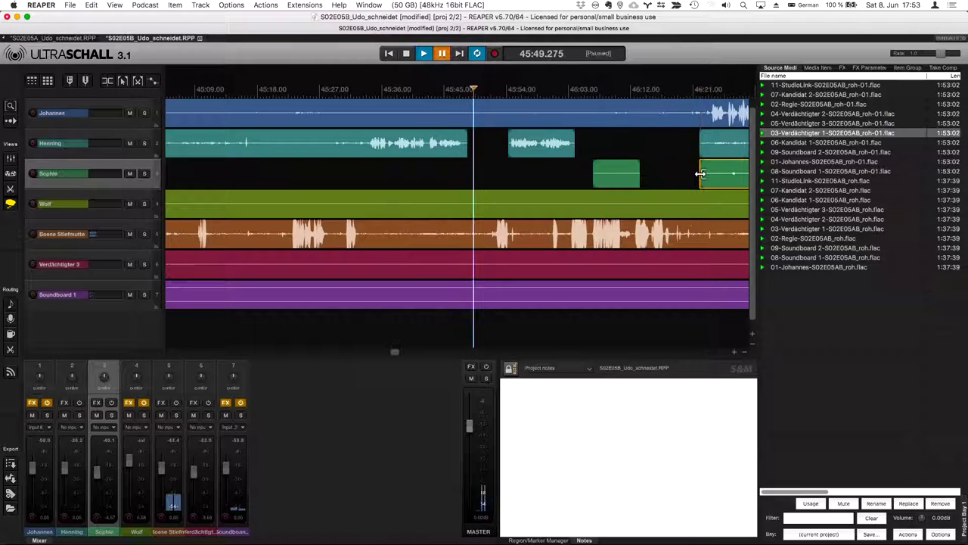
- Undo the recent splits and deletions on the third and second tracks
{"action": "key", "text": "super+z"}
{"action": "key", "text": "super+z"}
{"action": "key", "text": "super+z"}
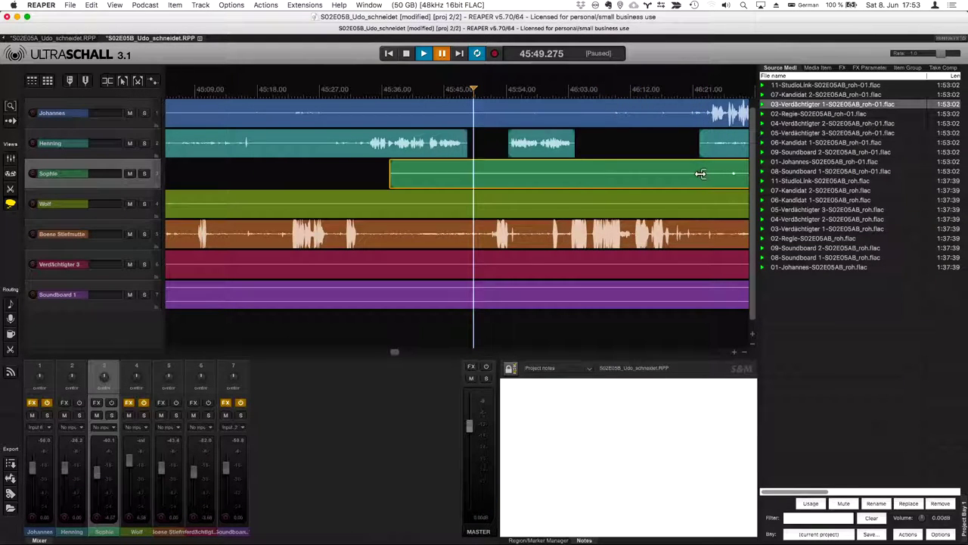
{"action": "key", "text": "super+z"}
{"action": "key", "text": "super+z"}
{"action": "key", "text": "super+z"}
{"action": "key", "text": "super+z"}
{"action": "key", "text": "super+z"}
{"action": "key", "text": "super+z"}
{"action": "key", "text": "super+z"}
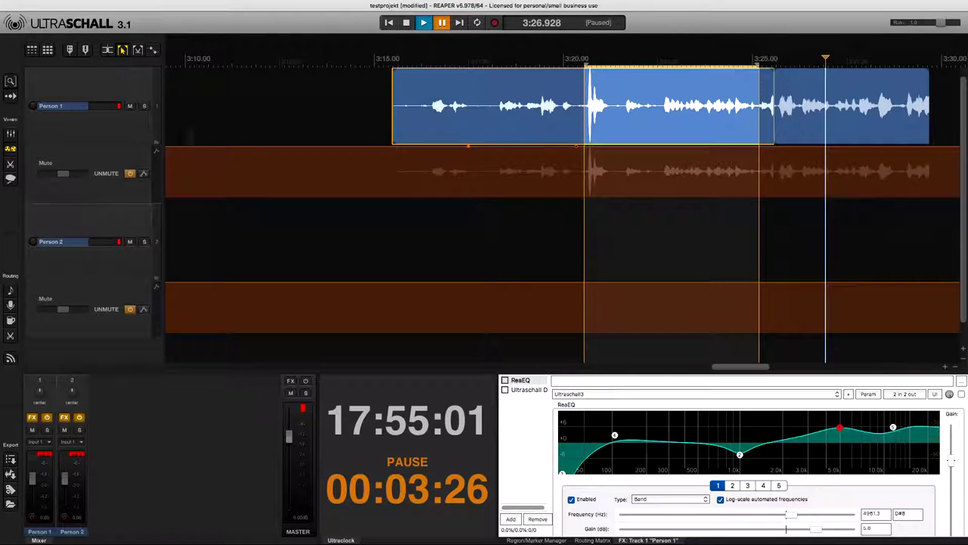
- In testprojekt, select the Person 1 track, reopen its effects chain, and show the Ultraschall Dynamics settings
{"action": "left_click", "coordinate": [66, 85]}
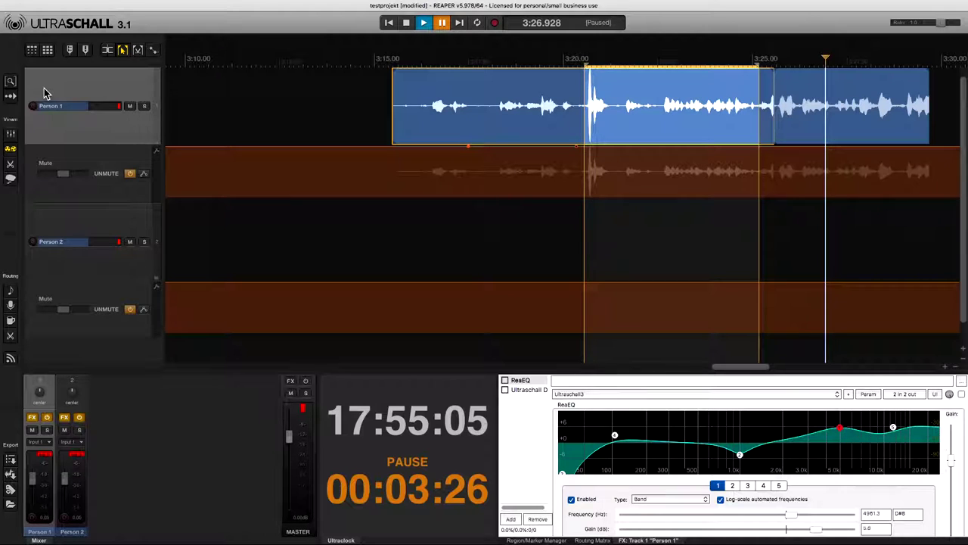
{"action": "left_click", "coordinate": [31, 418]}
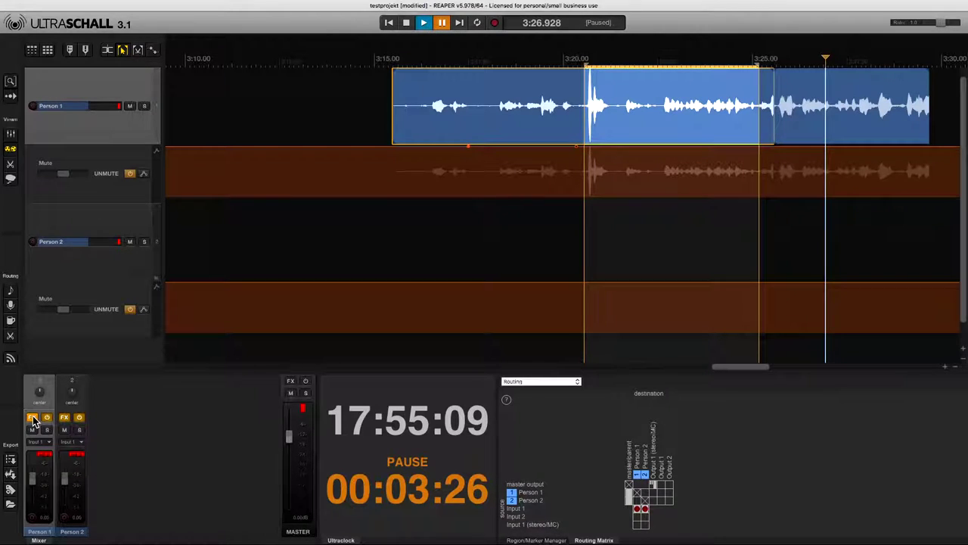
{"action": "left_click", "coordinate": [32, 418]}
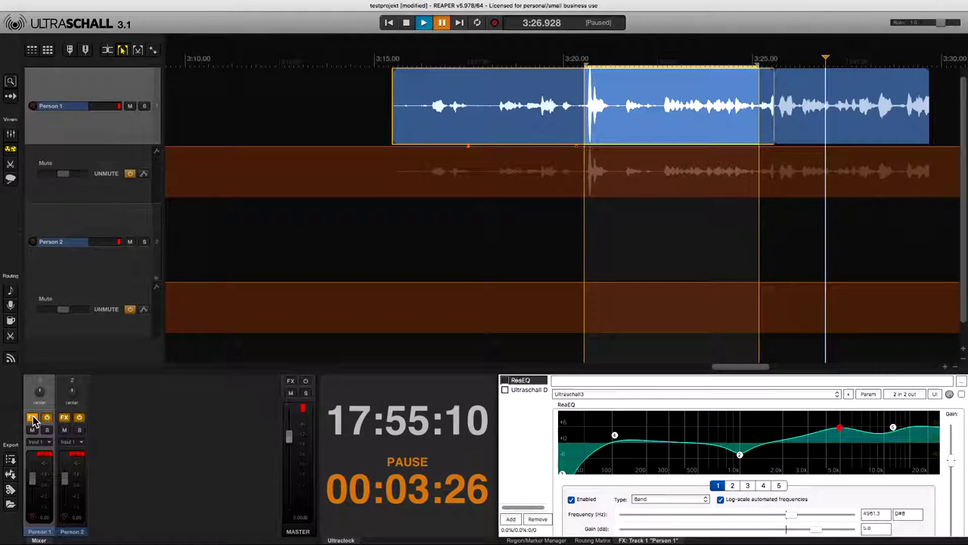
{"action": "left_click", "coordinate": [518, 389]}
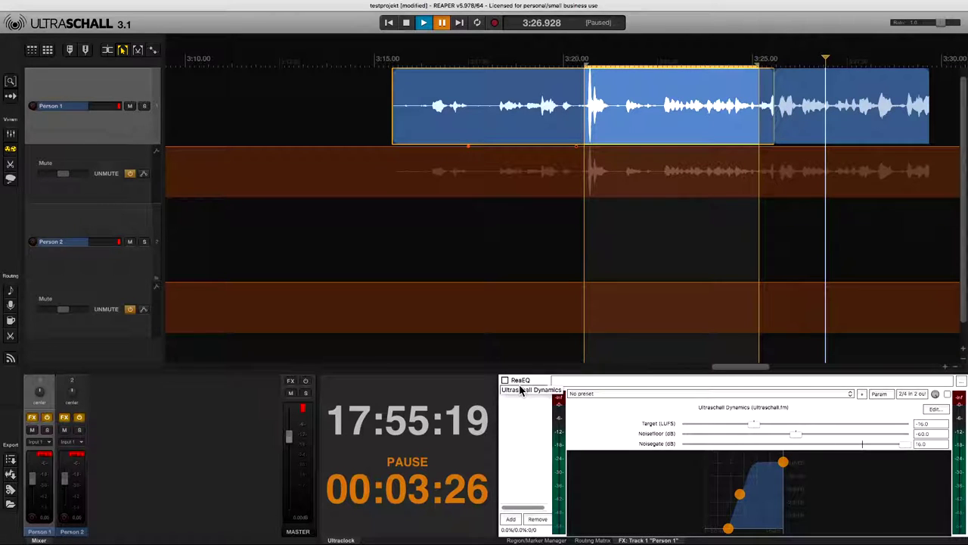
- Enable ReaEQ on the Person 1 track and load its "Ultraschall - Telephone" preset
{"action": "left_click", "coordinate": [511, 381]}
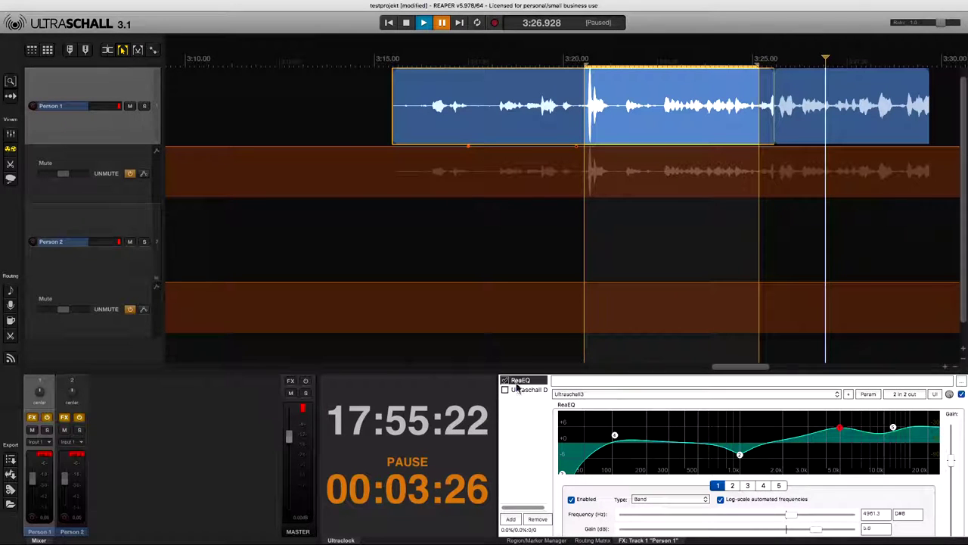
{"action": "left_click", "coordinate": [655, 394]}
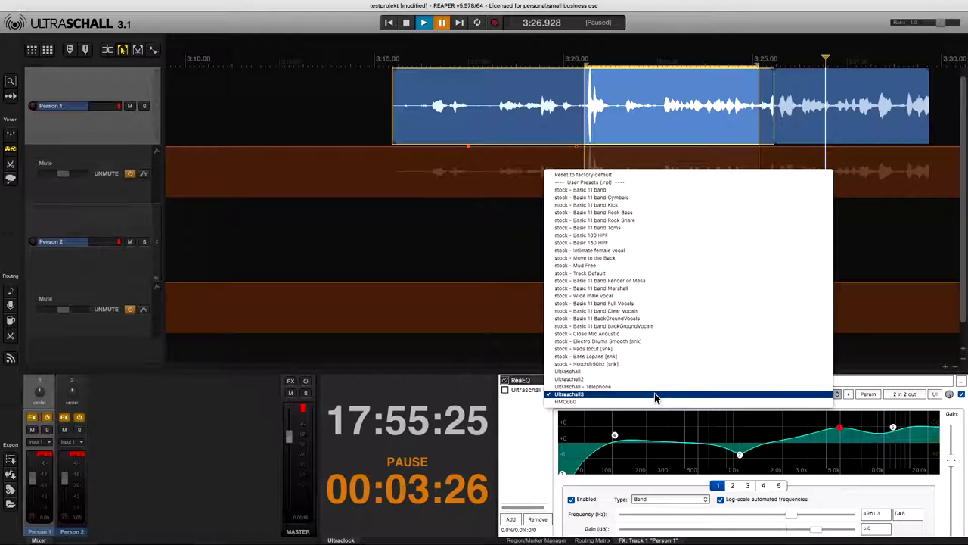
{"action": "left_click", "coordinate": [655, 387]}
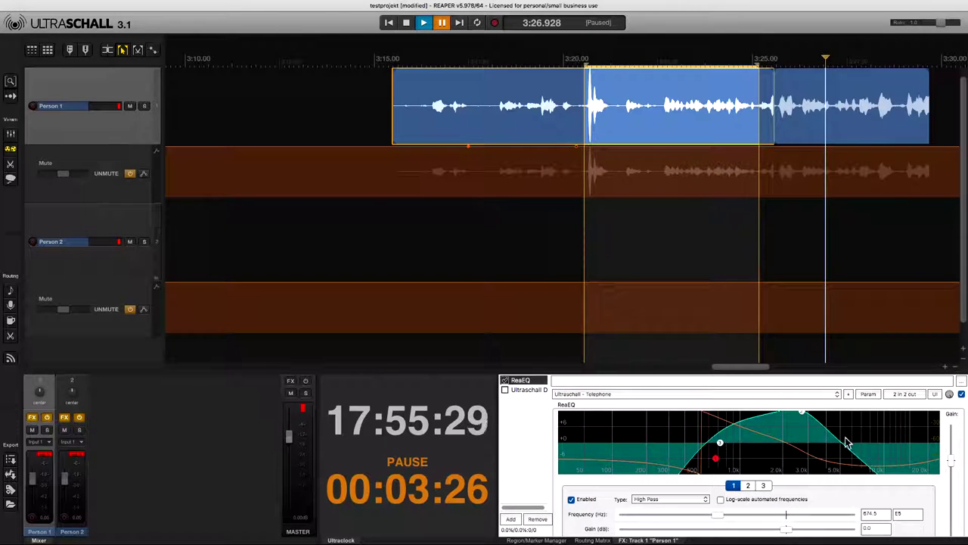
- Listen to Person 1 with the telephone equalizer from 3:21.360 and pause at 3:25.177
{"action": "left_click", "coordinate": [615, 209]}
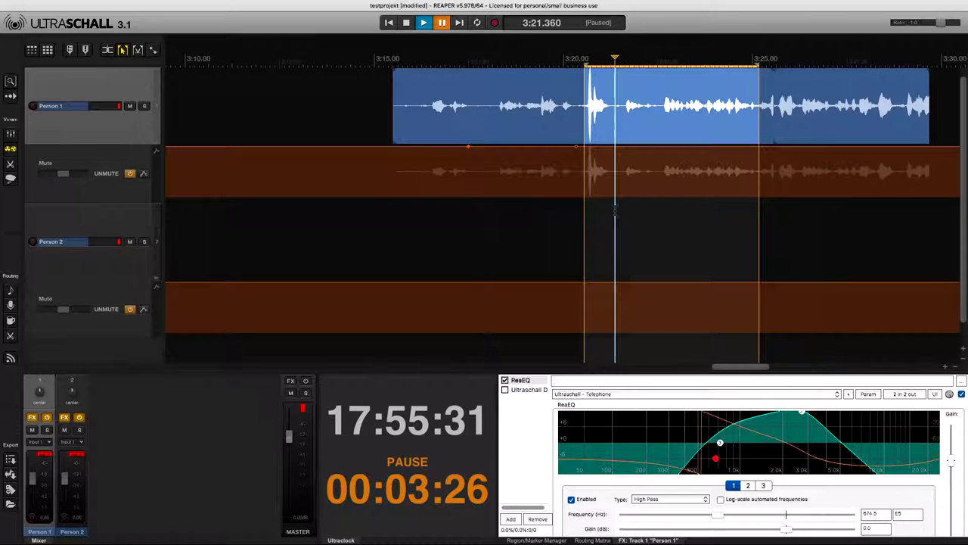
{"action": "key", "text": "space"}
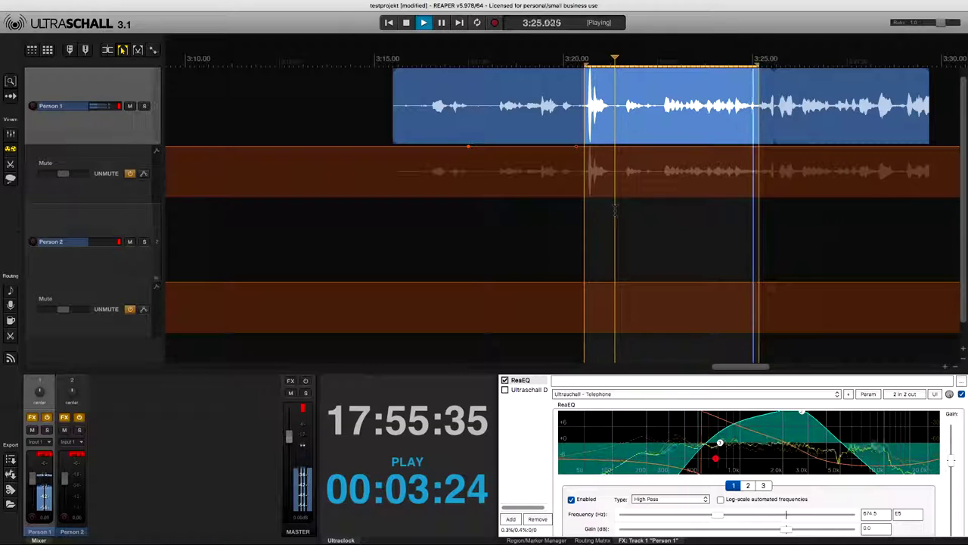
{"action": "key", "text": "space"}
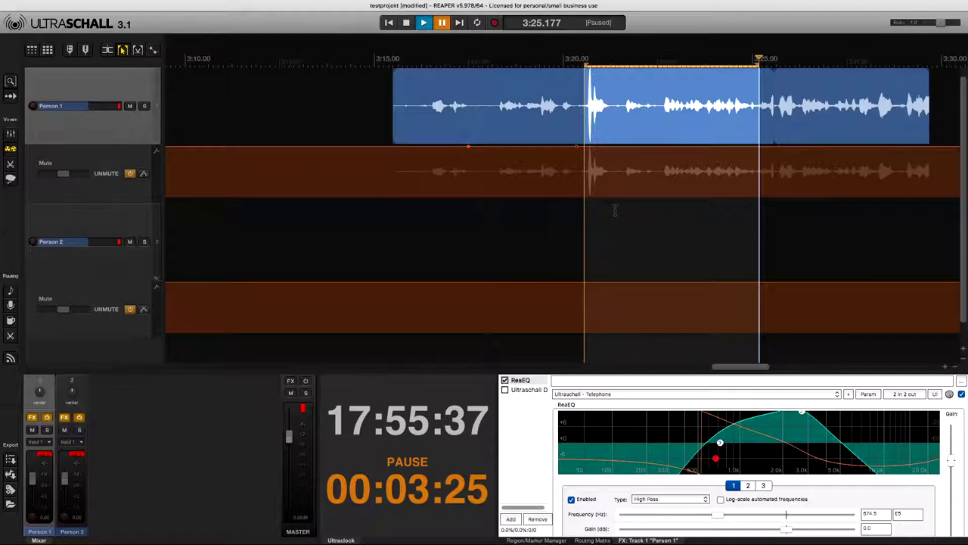
- Open Person 1's ReaEQ in a separate enlarged window and load the "HMC660" preset
{"action": "double_click", "coordinate": [519, 381]}
{"action": "left_click_drag", "start_coordinate": [432, 235], "coordinate": [724, 459]}
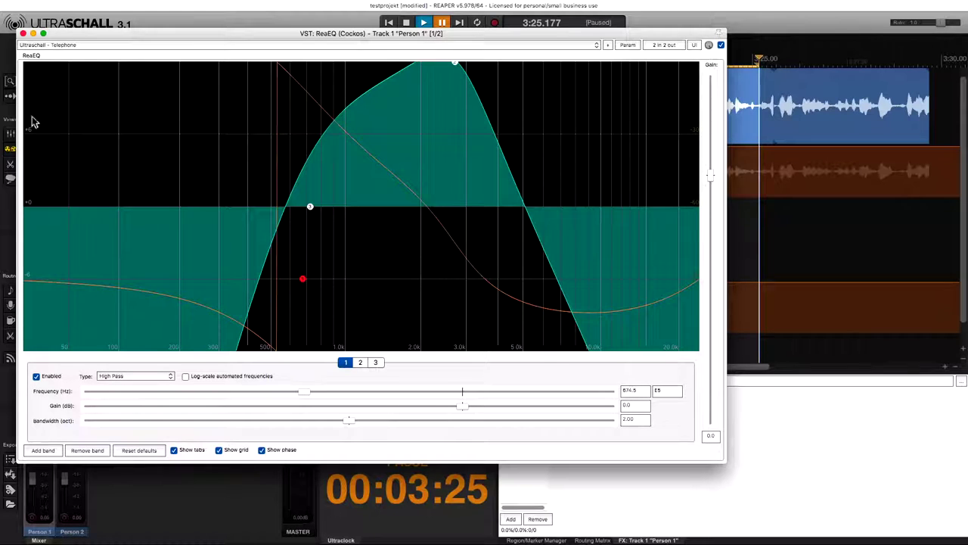
{"action": "left_click", "coordinate": [26, 45]}
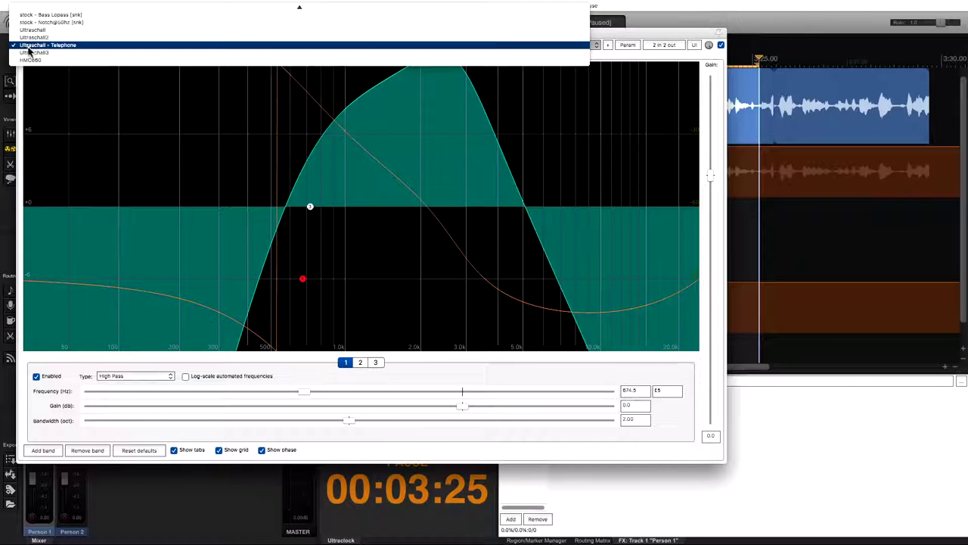
{"action": "left_click", "coordinate": [30, 59]}
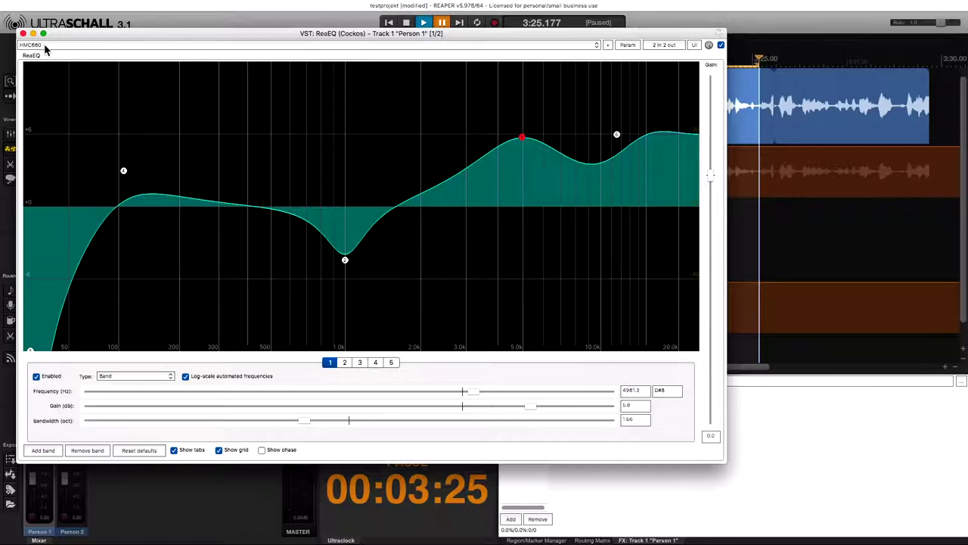
- Move ReaEQ band 2 to about 638 Hz and 2.7 dB, show the preset management options, and close the floating equalizer
{"action": "left_click_drag", "start_coordinate": [345, 261], "coordinate": [297, 175]}
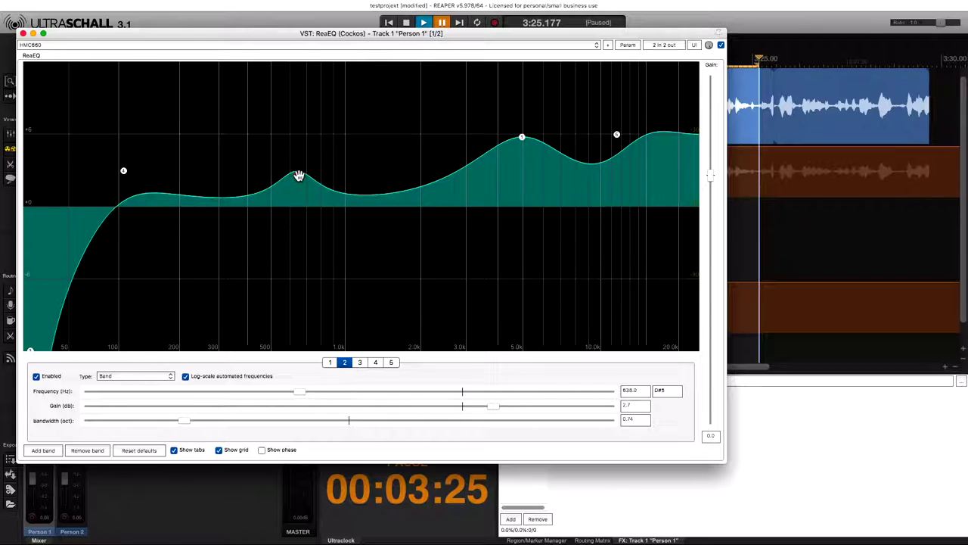
{"action": "left_click", "coordinate": [608, 45]}
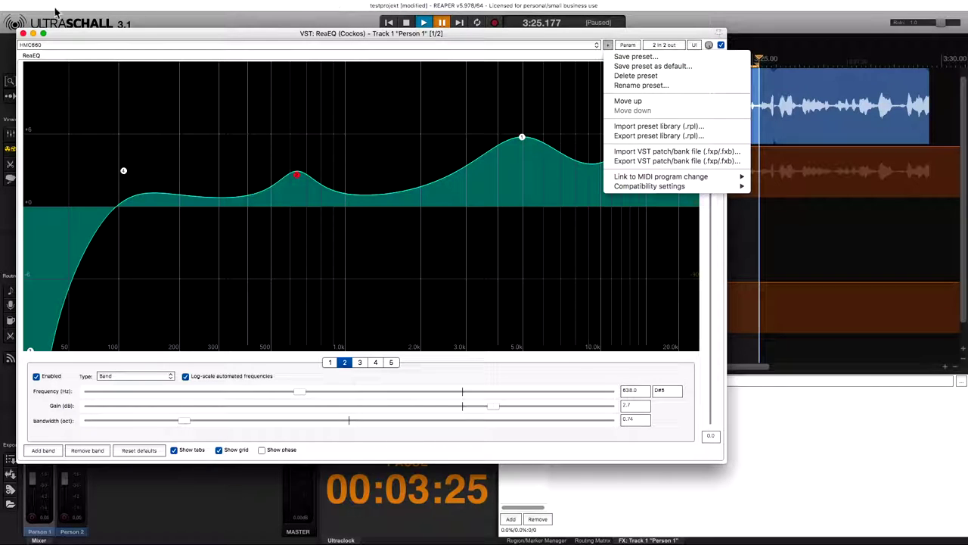
{"action": "left_click", "coordinate": [25, 37]}
{"action": "left_click", "coordinate": [25, 36]}
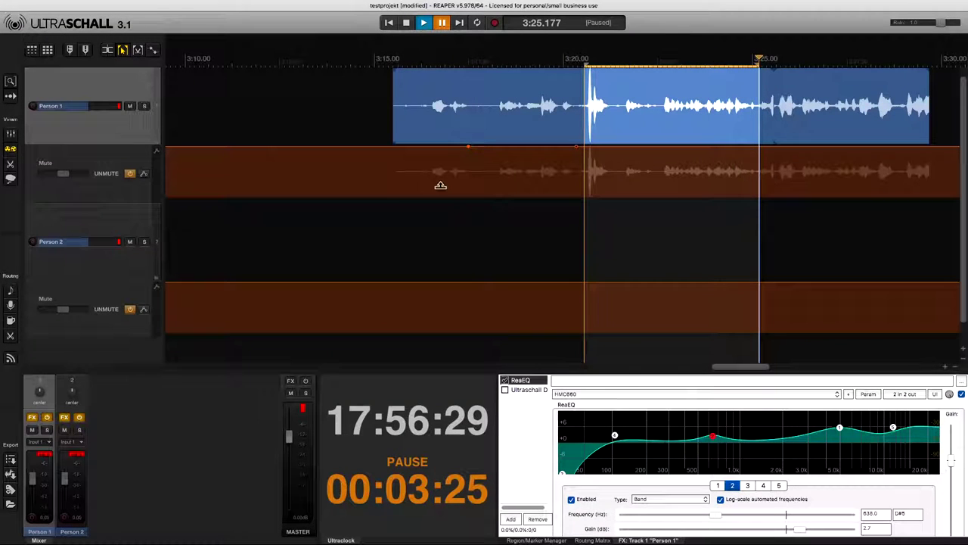
- Enable Ultraschall Dynamics on Person 1, float its settings, and adjust Noisefloor to about -60.6 dB and Noisegate to about 29.3 dB
{"action": "left_click", "coordinate": [529, 390]}
{"action": "left_click", "coordinate": [504, 390]}
{"action": "double_click", "coordinate": [522, 391]}
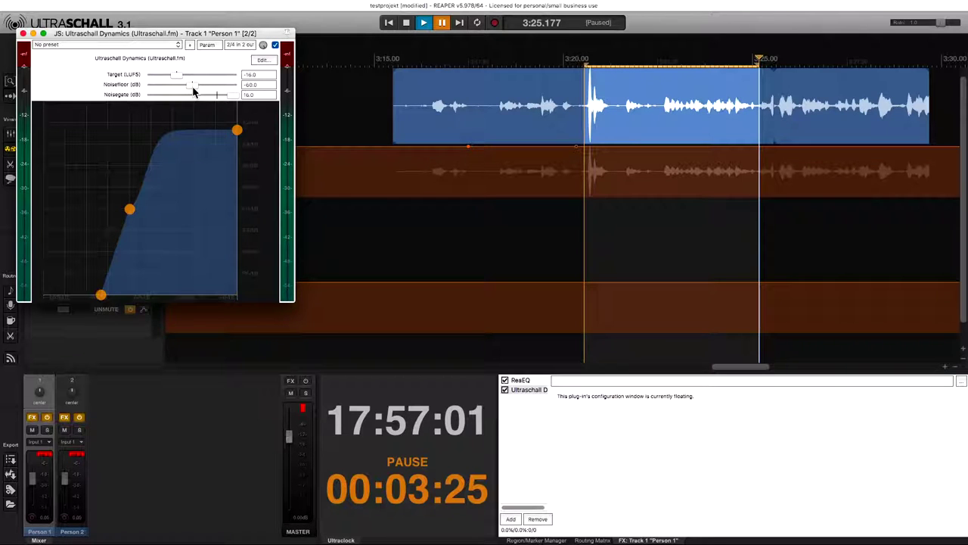
{"action": "mouse_move", "coordinate": [191, 88]}
{"action": "left_mouse_down"}
{"action": "mouse_move", "coordinate": [219, 91]}
{"action": "mouse_move", "coordinate": [158, 93]}
{"action": "mouse_move", "coordinate": [228, 93]}
{"action": "mouse_move", "coordinate": [199, 92]}
{"action": "mouse_move", "coordinate": [196, 101]}
{"action": "left_mouse_up"}
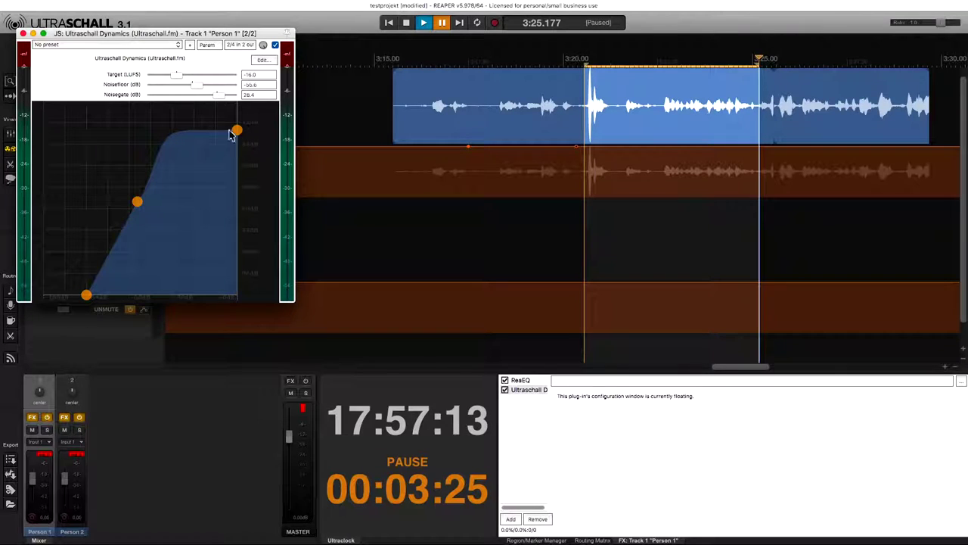
{"action": "mouse_move", "coordinate": [199, 89]}
{"action": "left_mouse_down"}
{"action": "mouse_move", "coordinate": [237, 90]}
{"action": "mouse_move", "coordinate": [192, 85]}
{"action": "left_mouse_up"}
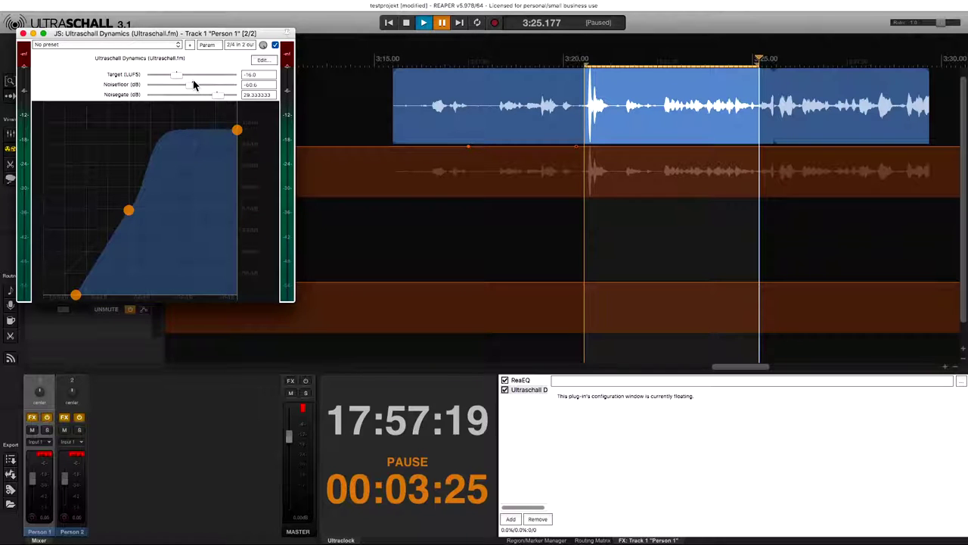